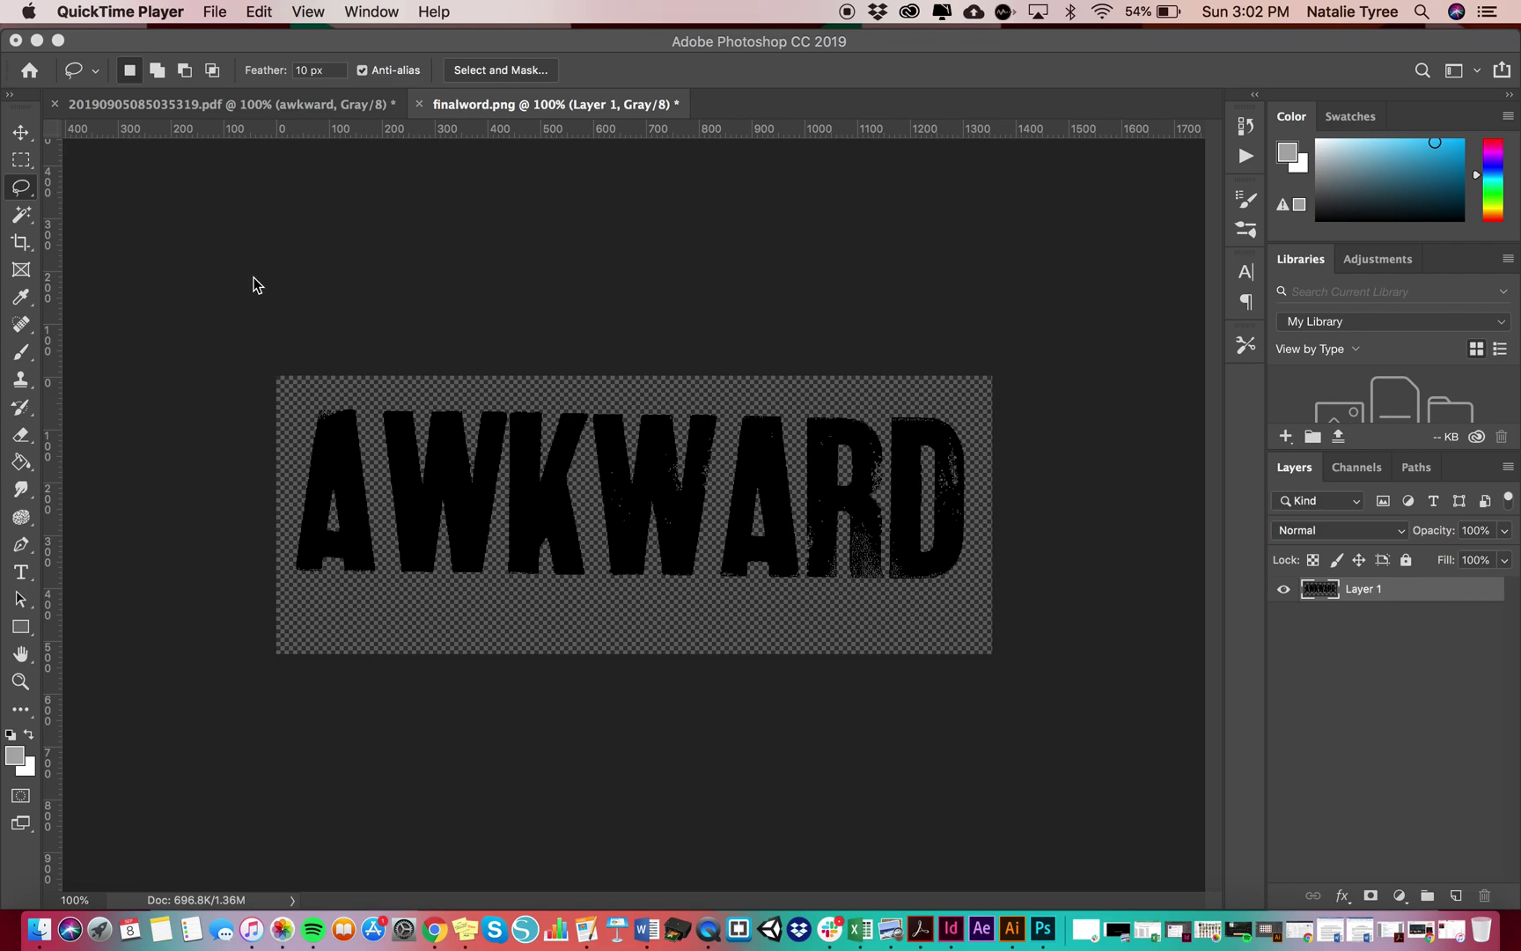
Drop an initial rectangular marquee and lasso a loose freehand loop around the A of AWKWARD
click(29, 161)
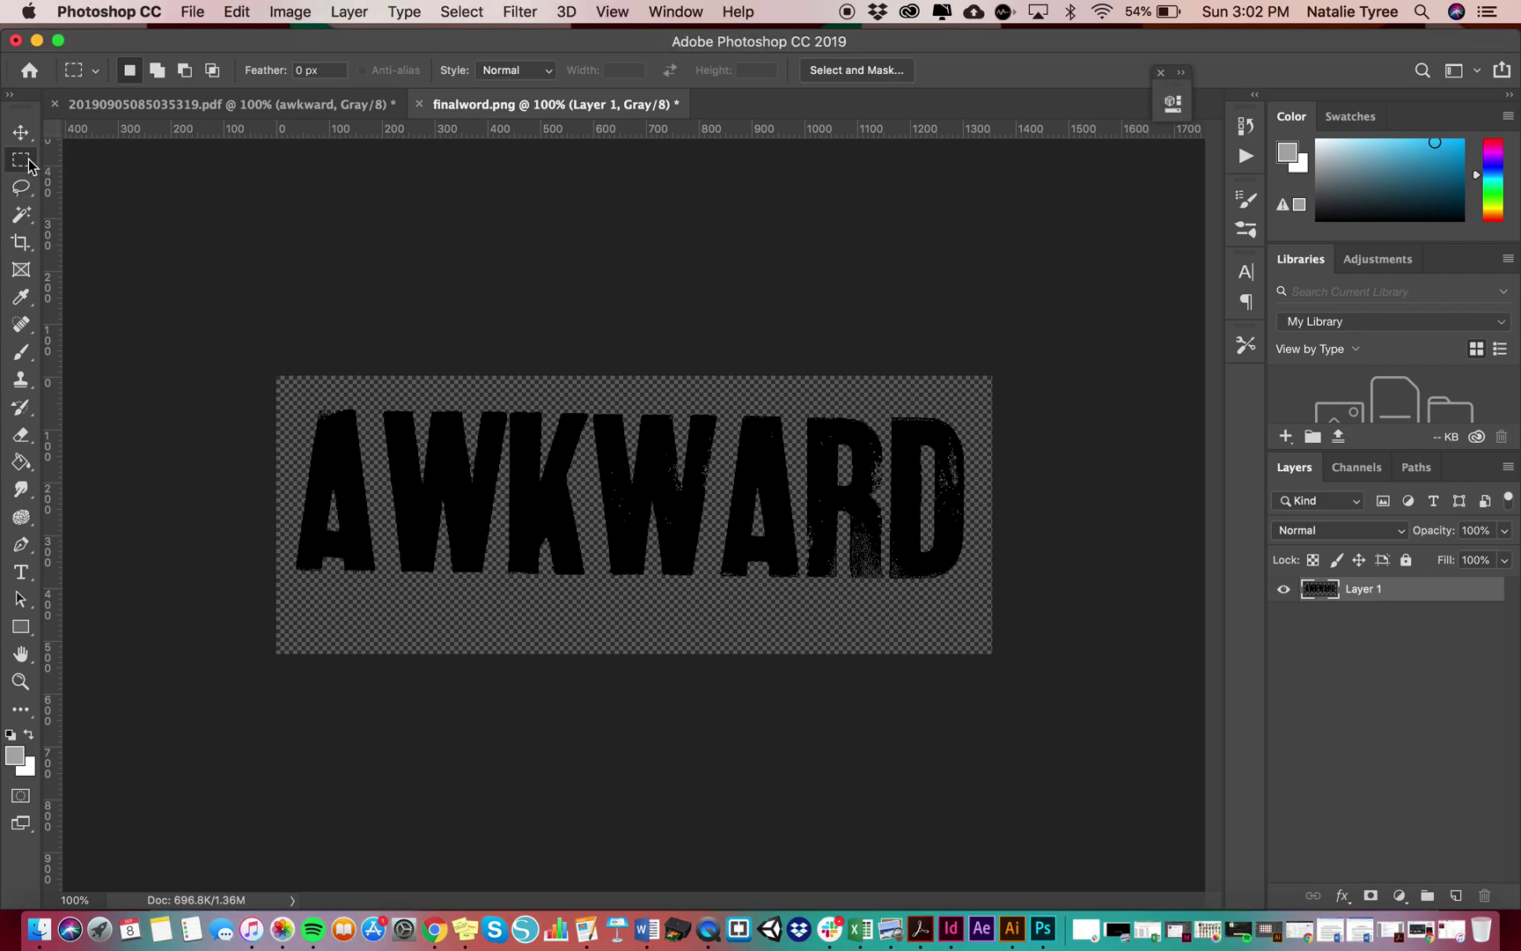
drag(276, 380, 369, 598)
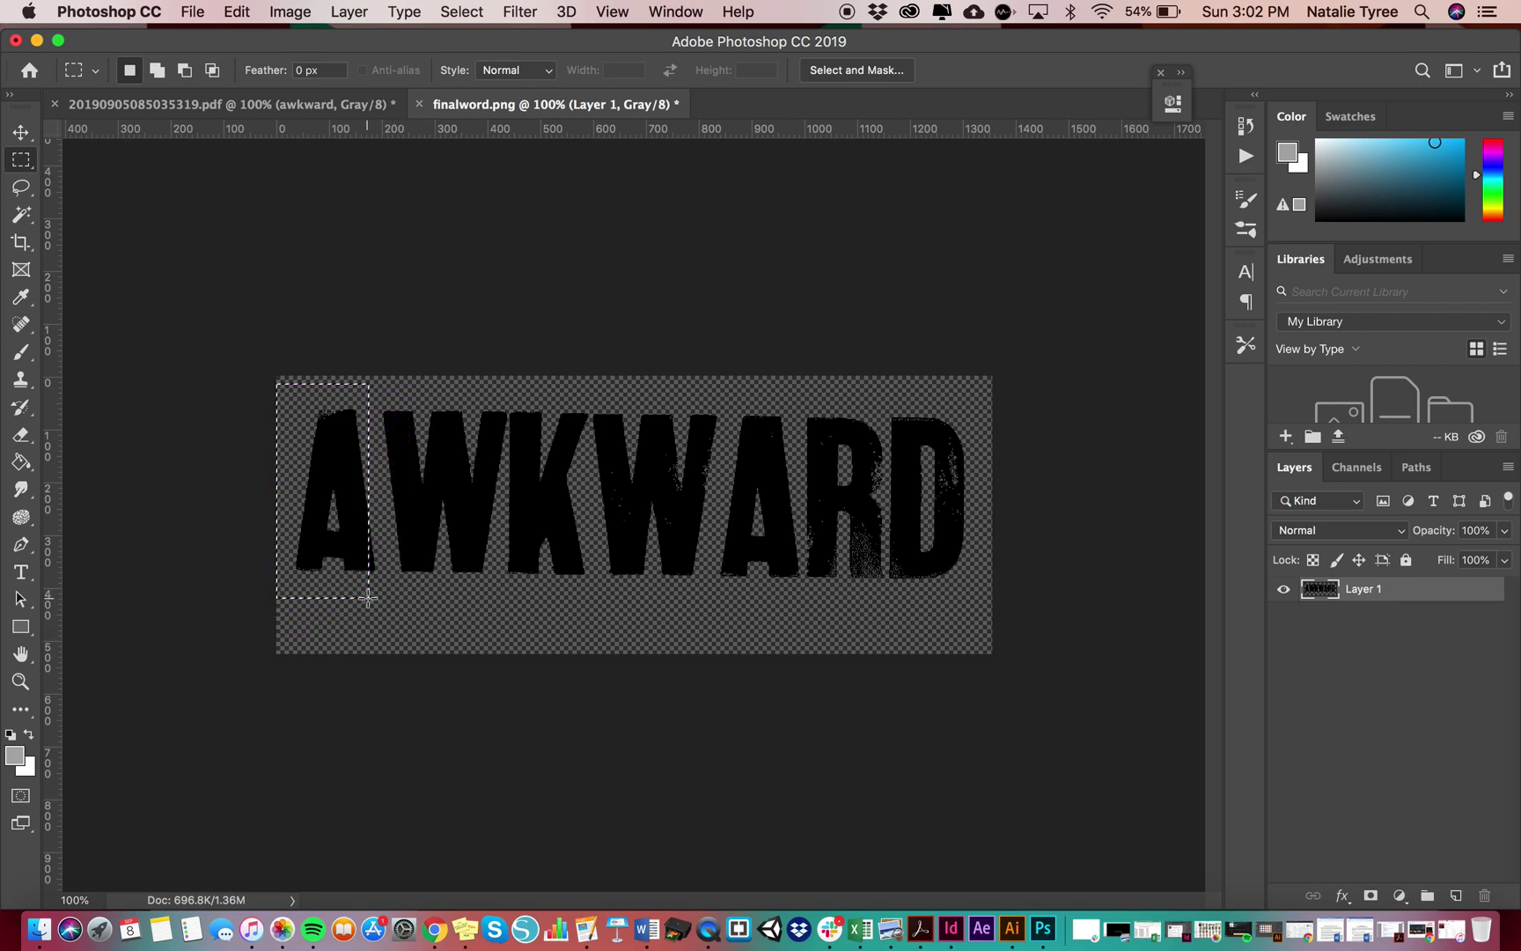
click(549, 435)
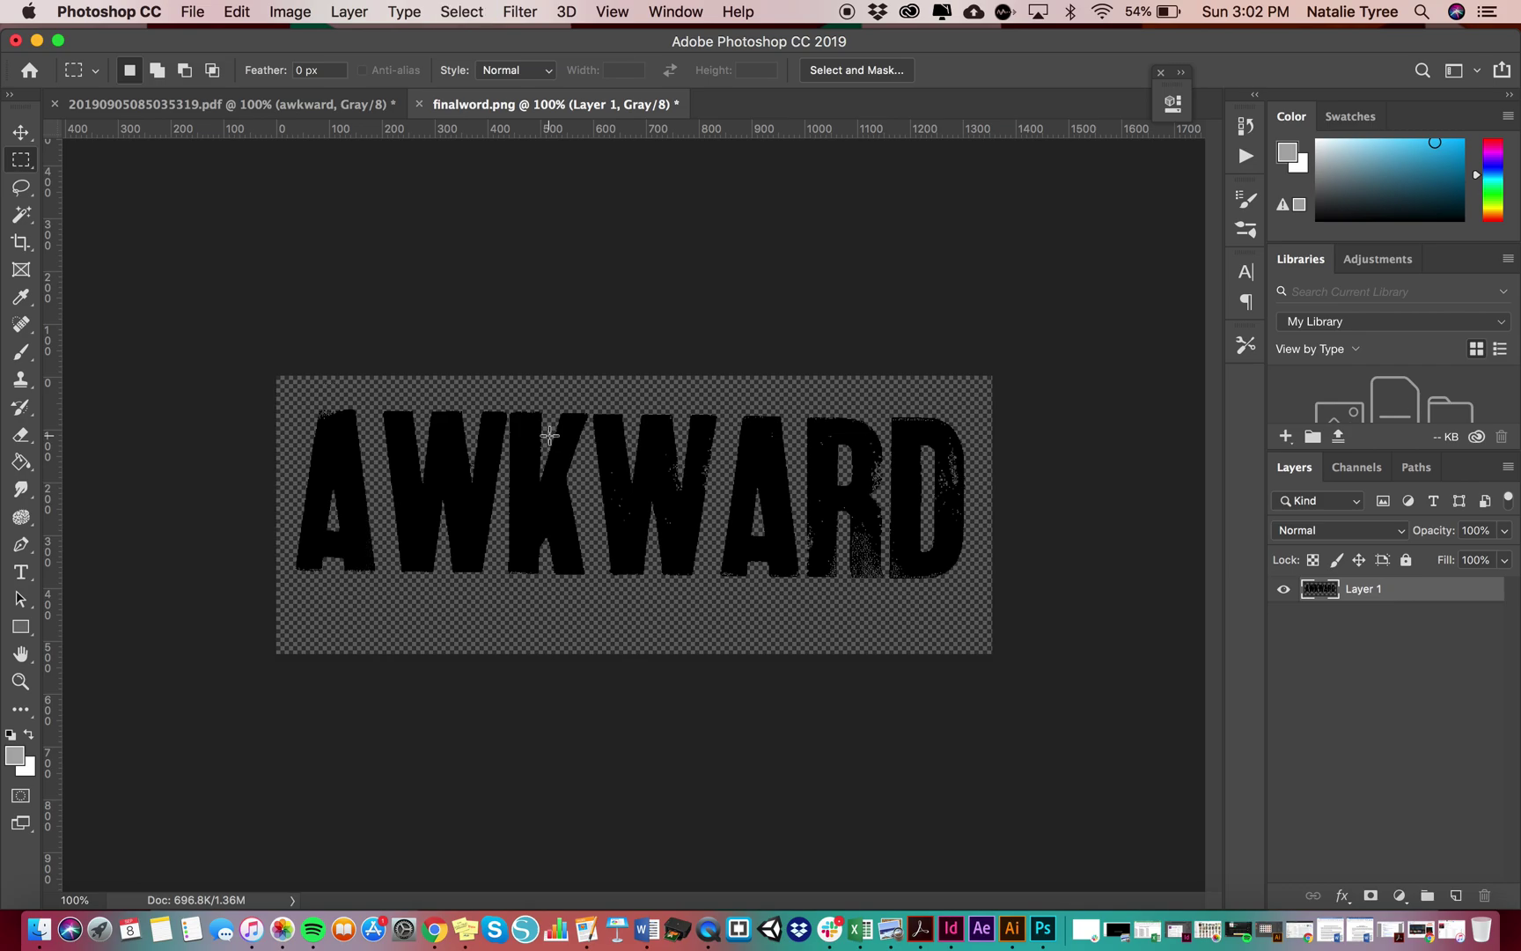
click(20, 187)
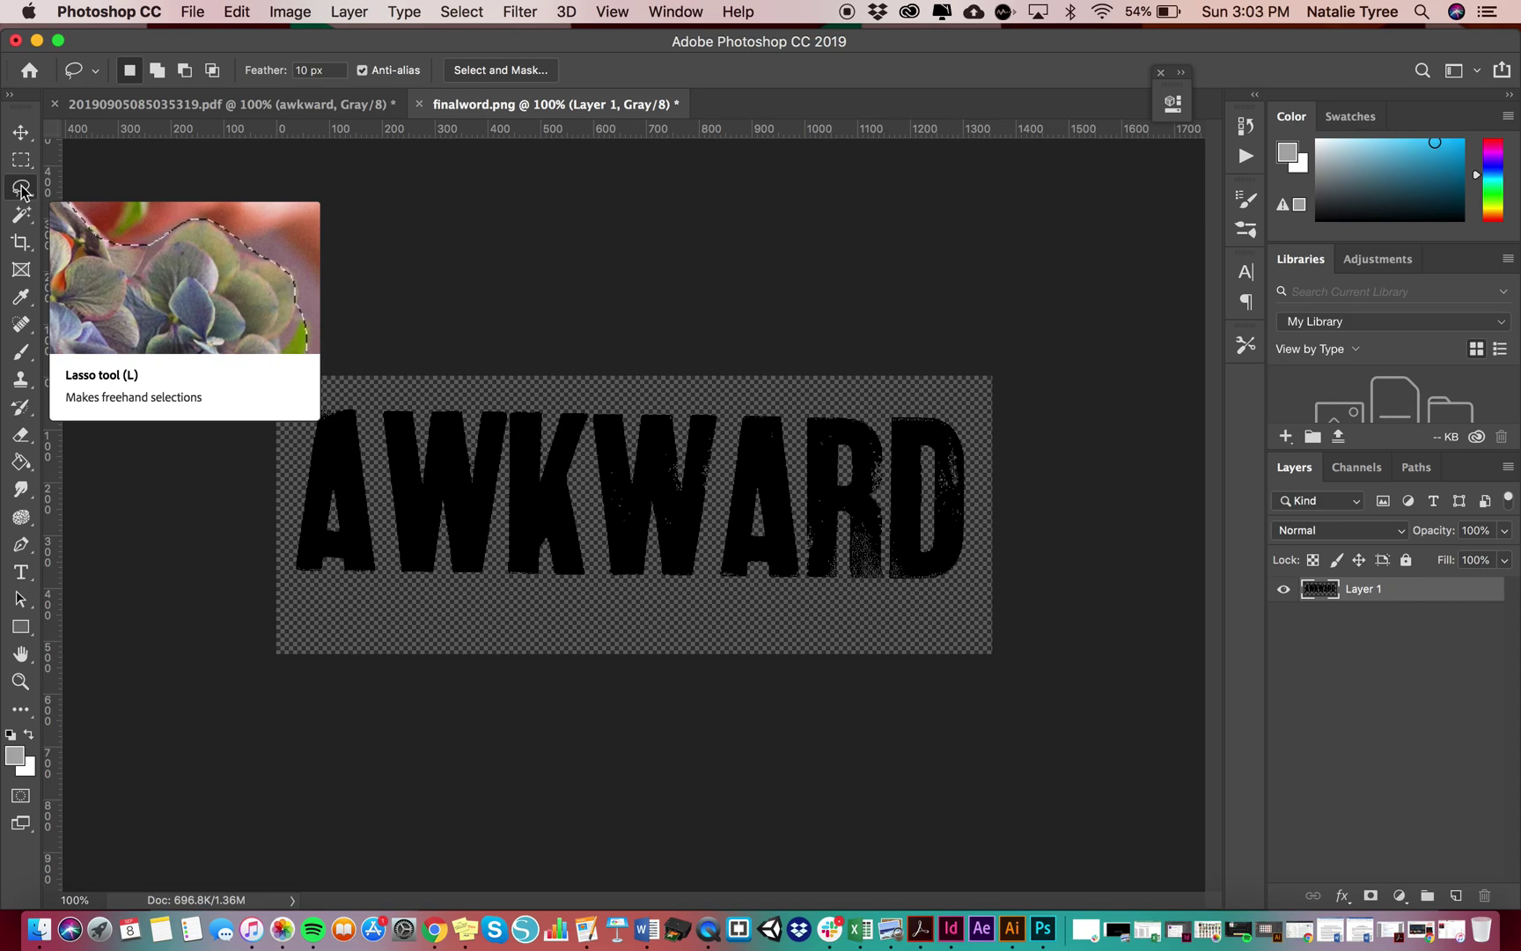
click(21, 189)
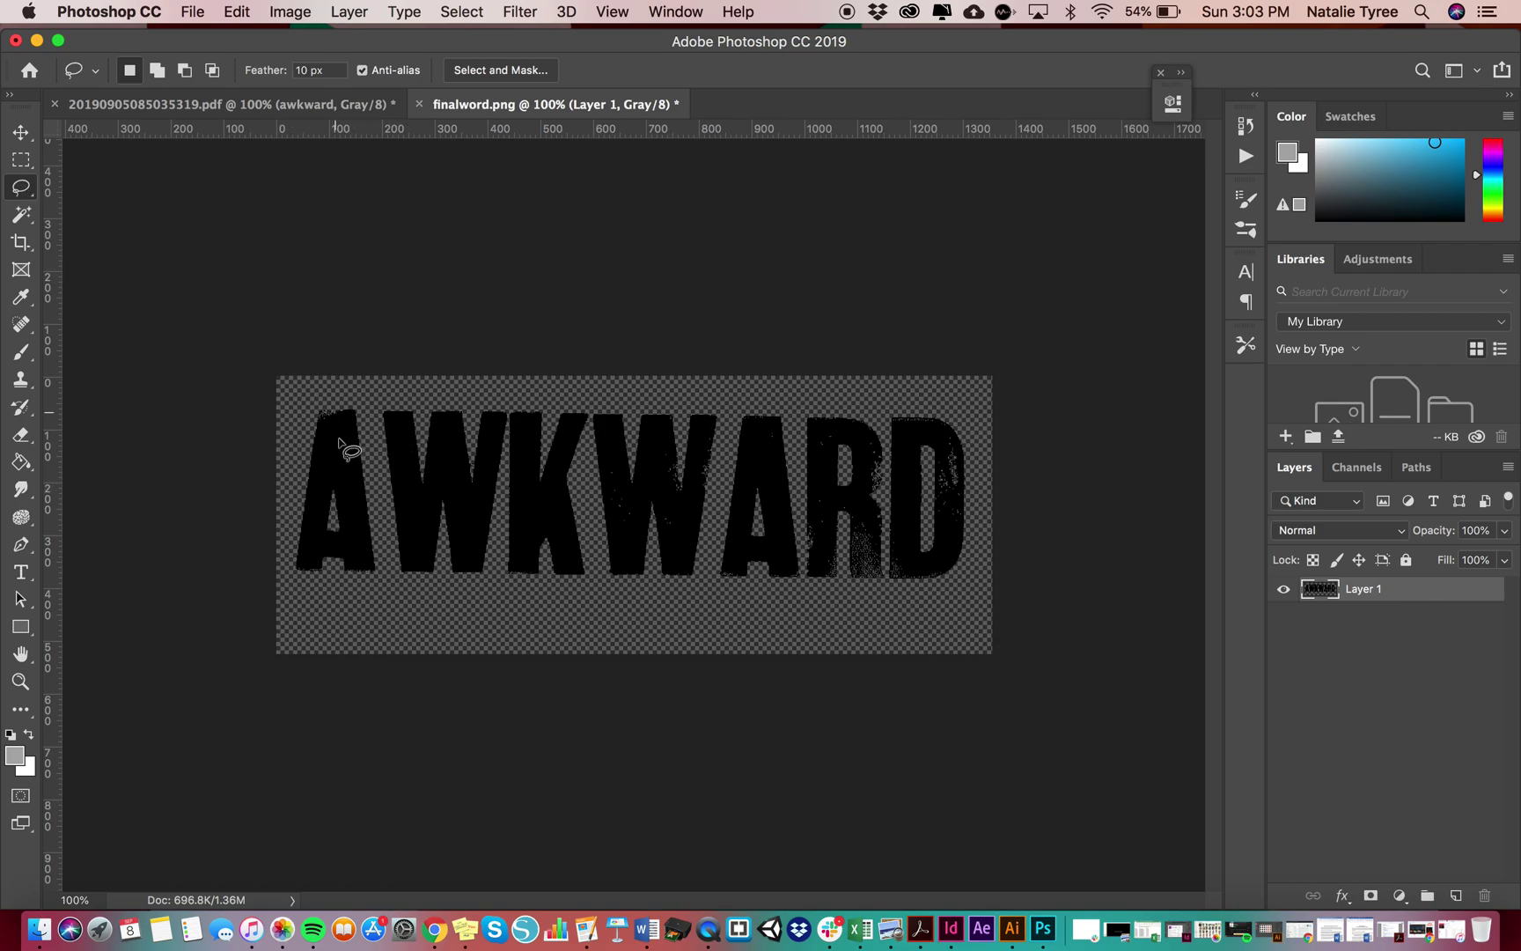
mouse_move(304, 432)
mouse_down()
mouse_move(275, 503)
mouse_move(278, 554)
mouse_move(291, 596)
mouse_move(357, 613)
mouse_move(389, 576)
mouse_move(372, 409)
mouse_move(338, 396)
mouse_move(281, 462)
mouse_up()
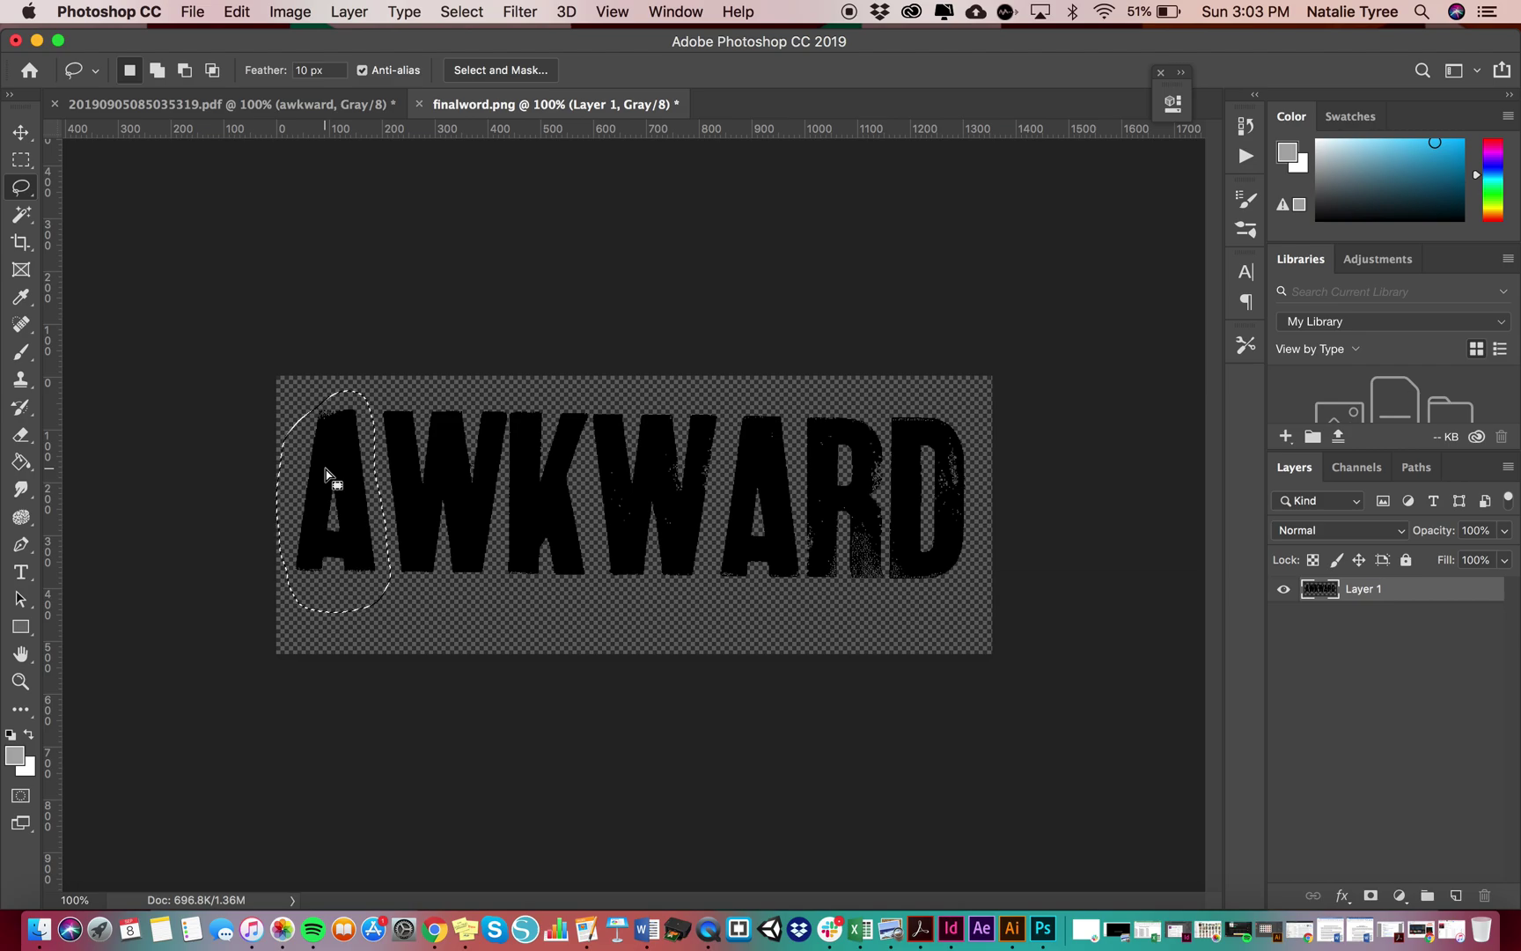
Cut the selected A onto a new layer with Layer Via Cut, toggling Layer 1's visibility to check
right_click(345, 493)
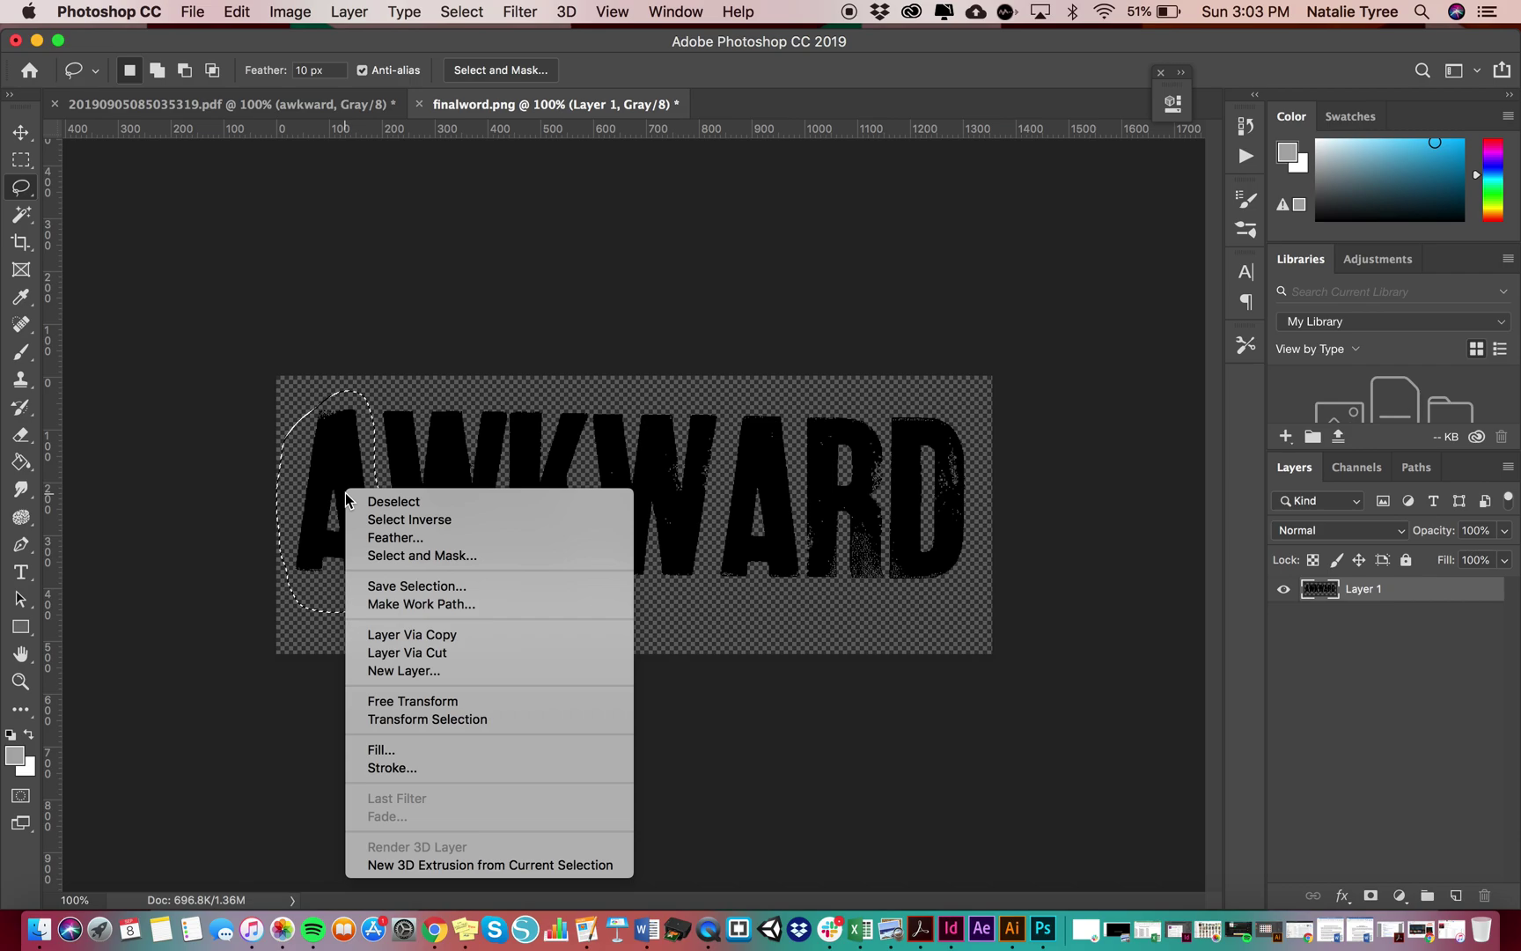
click(424, 655)
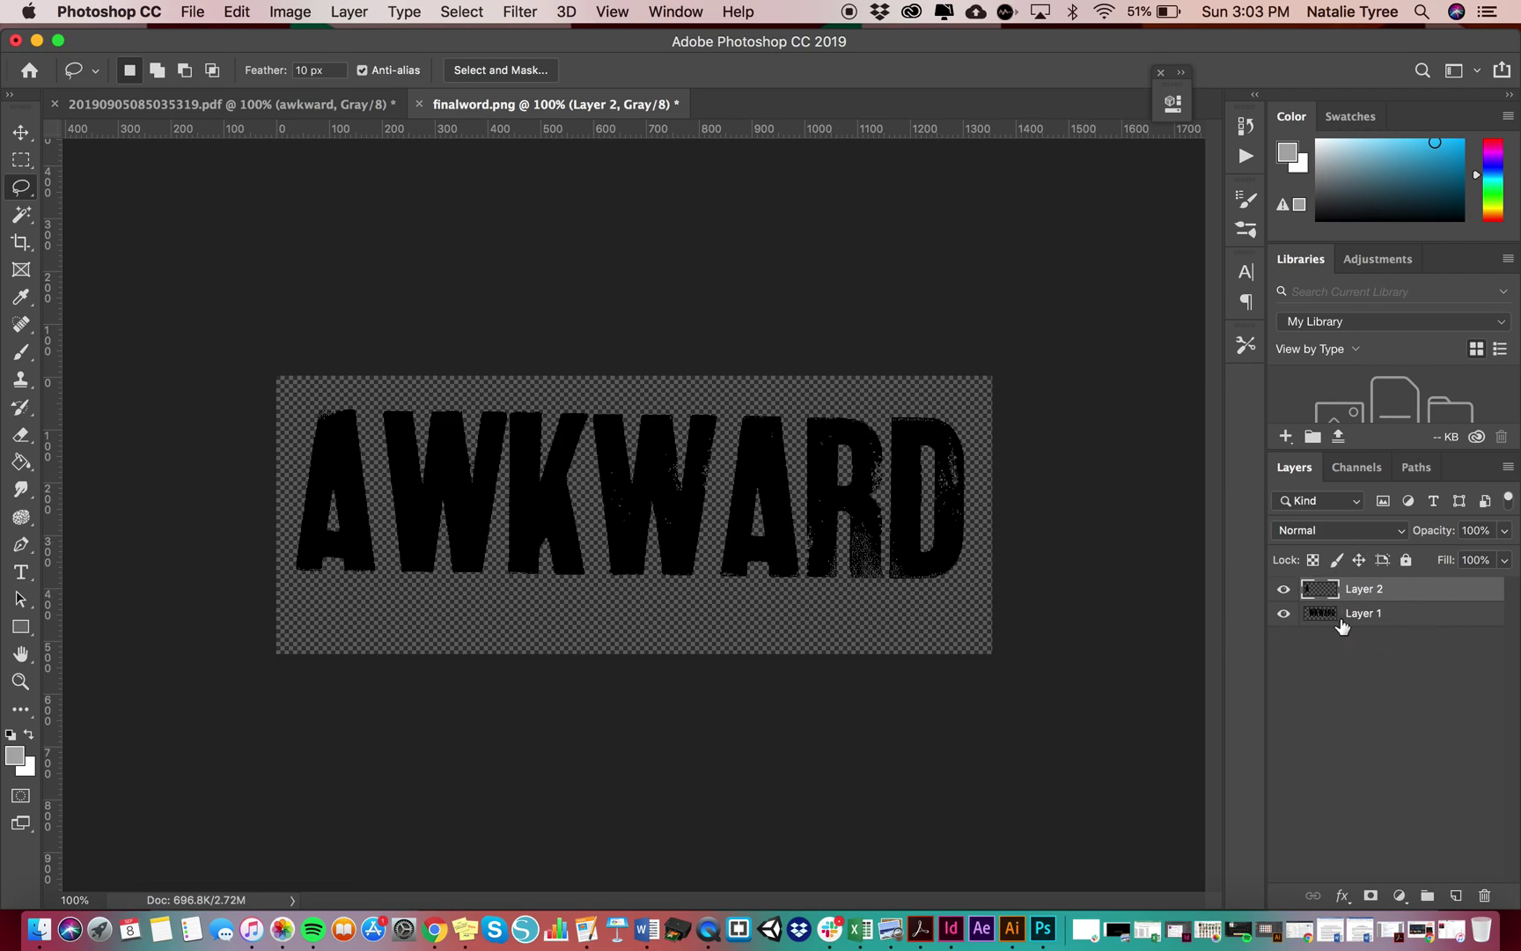
click(1283, 614)
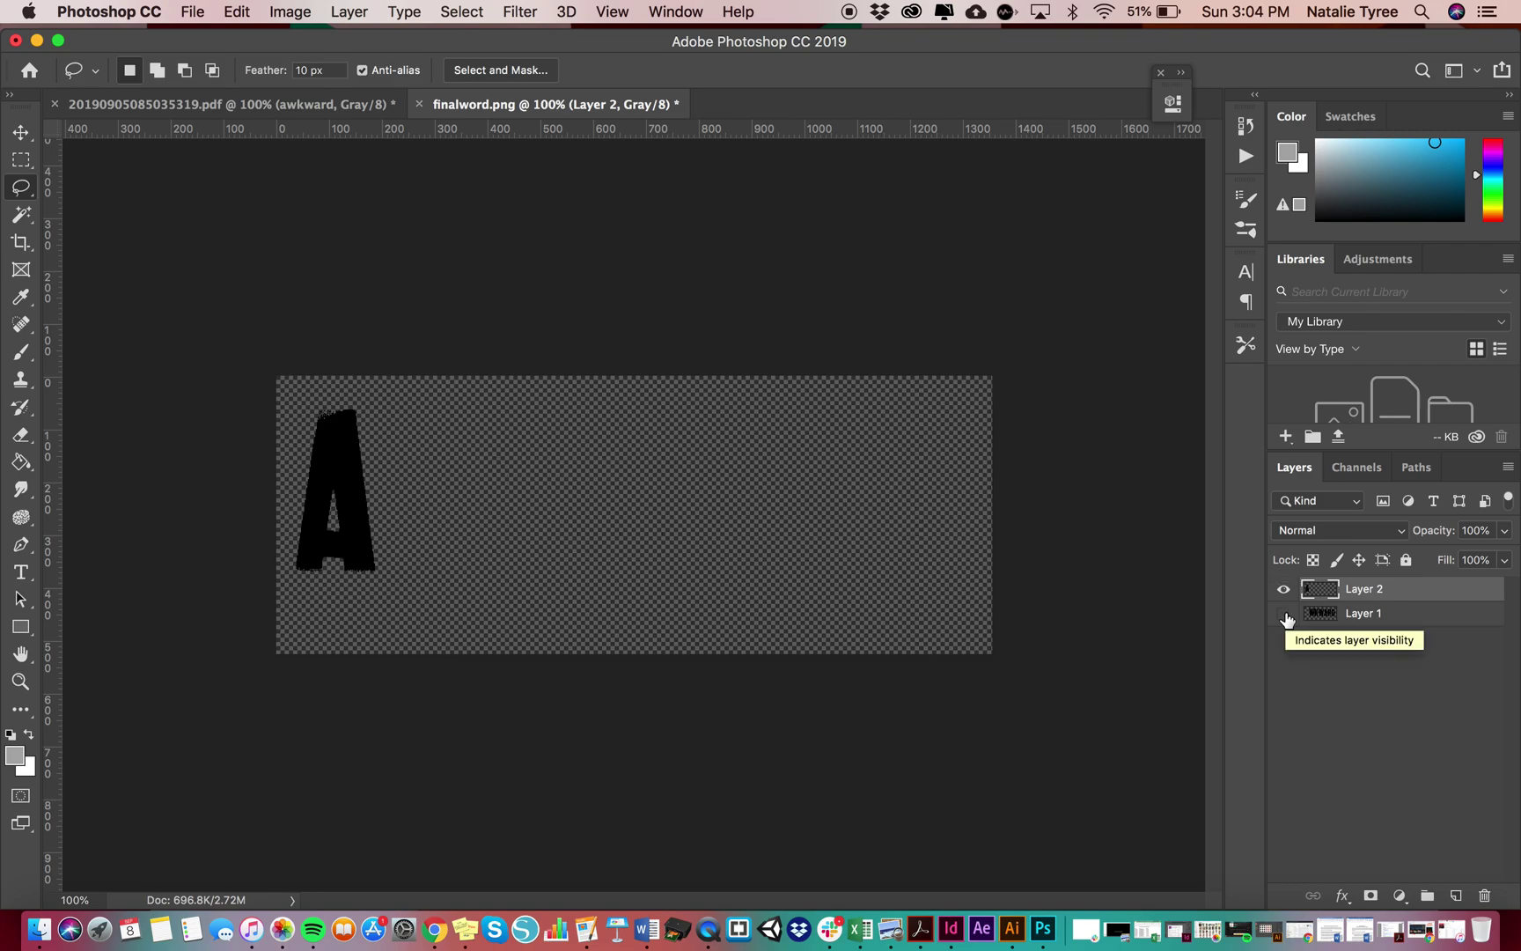
click(1284, 615)
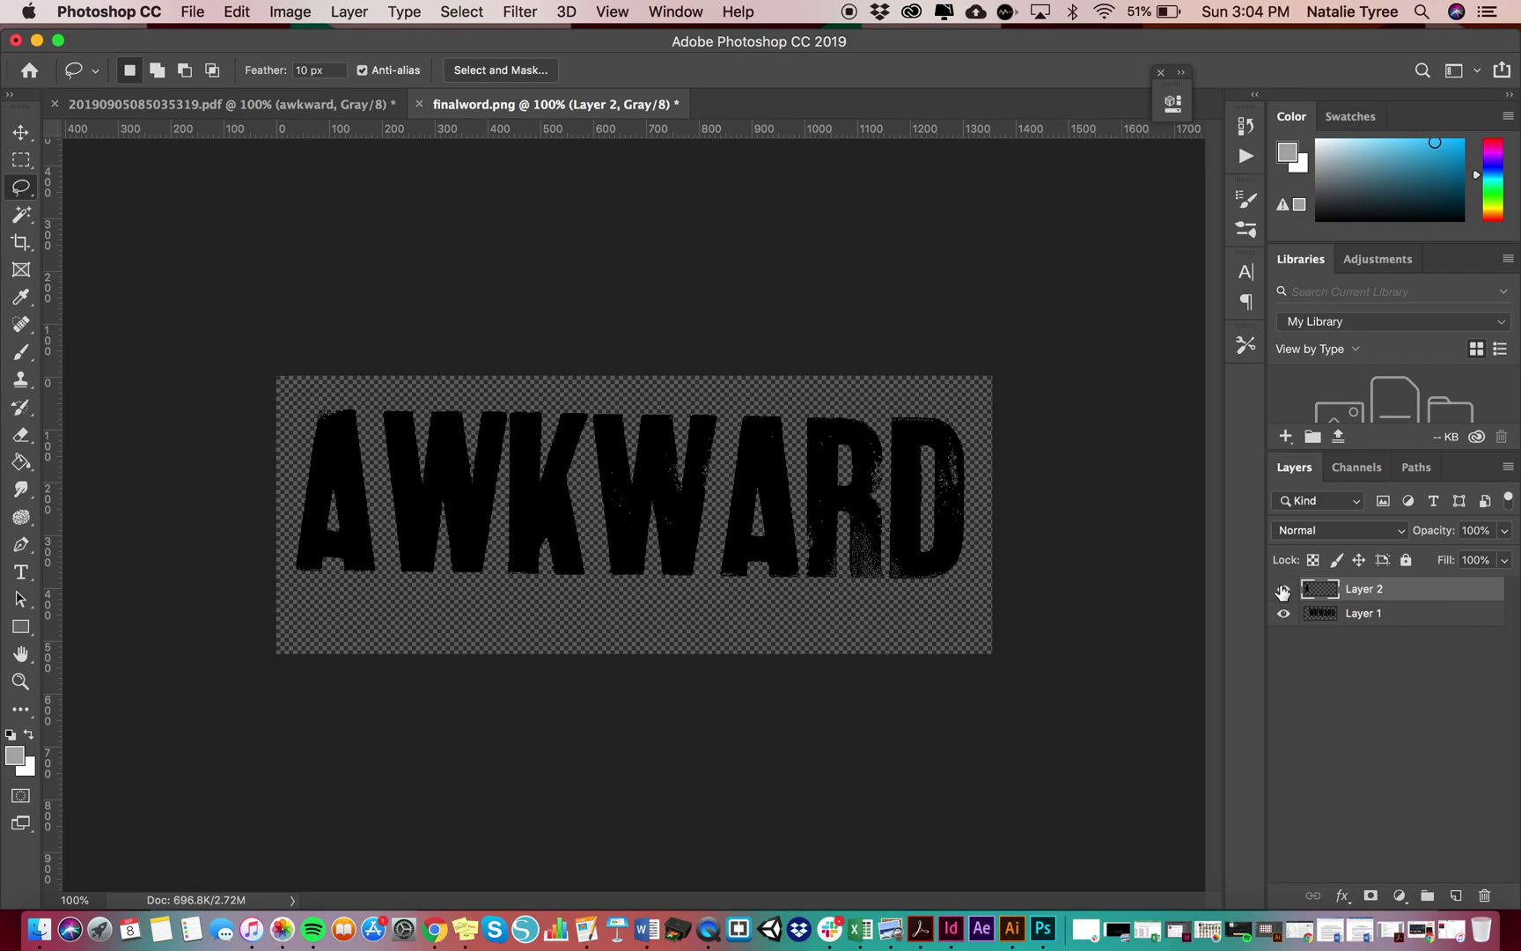
Hide the new Layer 2 and rename it 'A'
click(1284, 590)
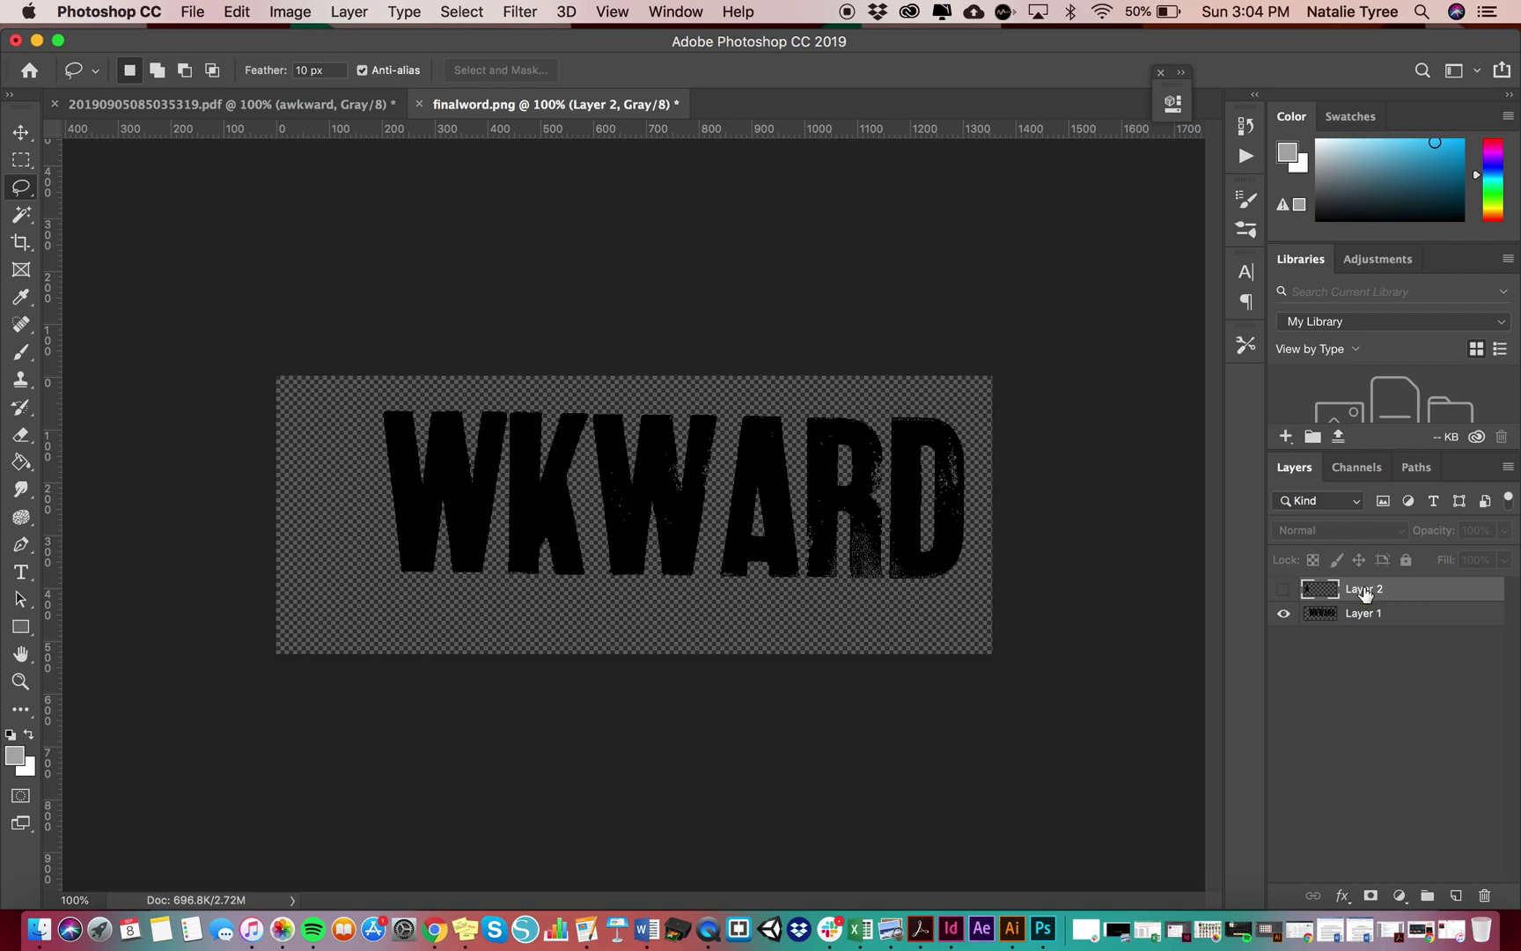
click(1284, 589)
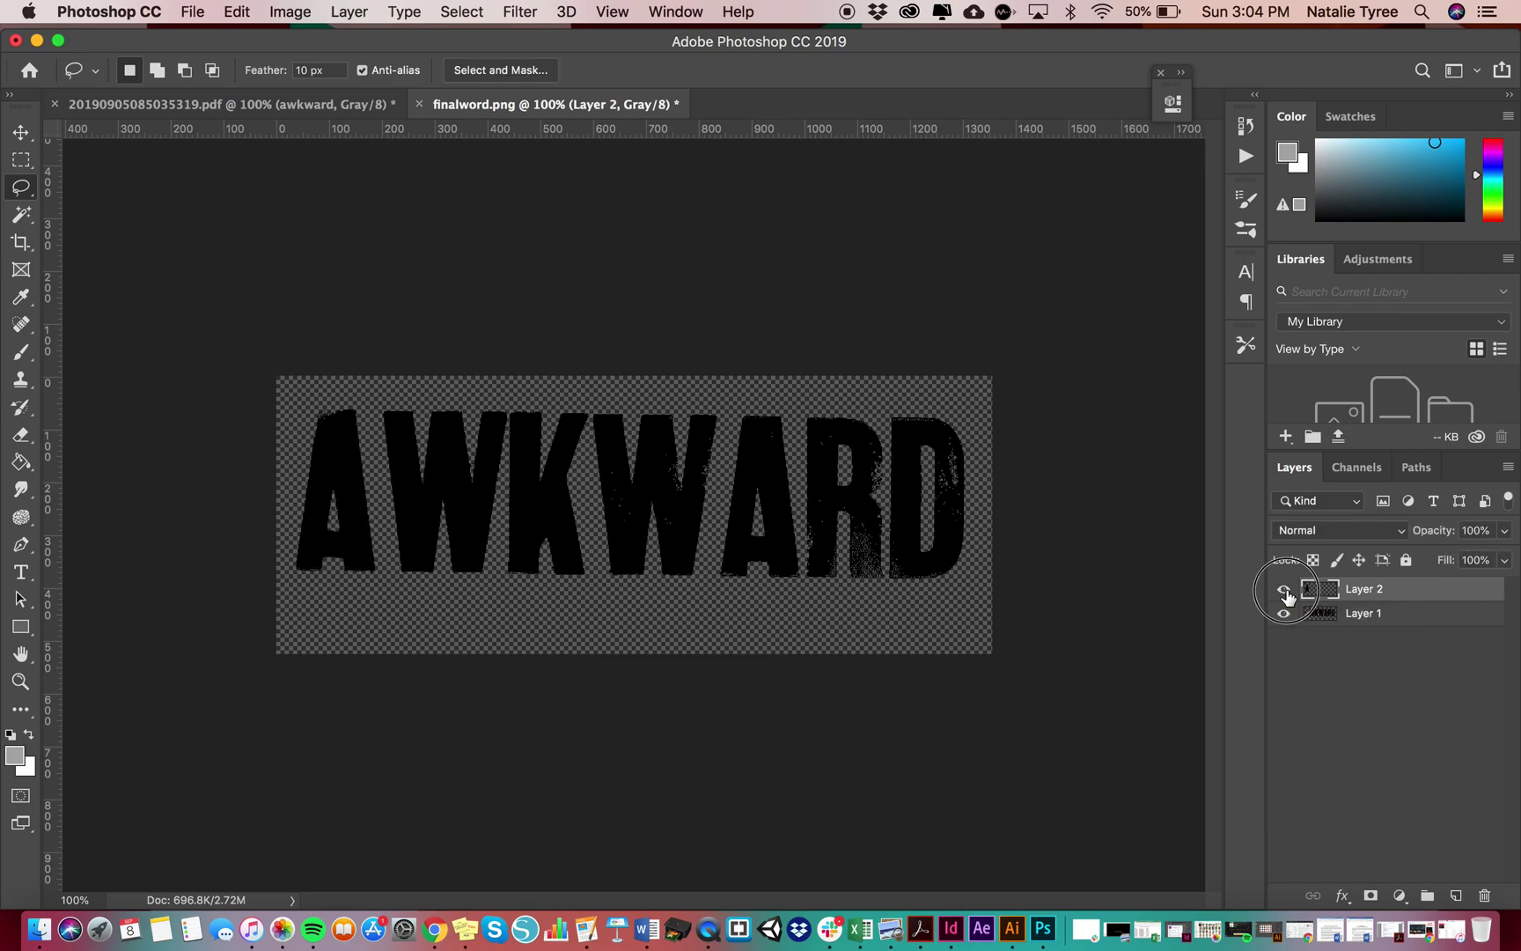
click(1283, 589)
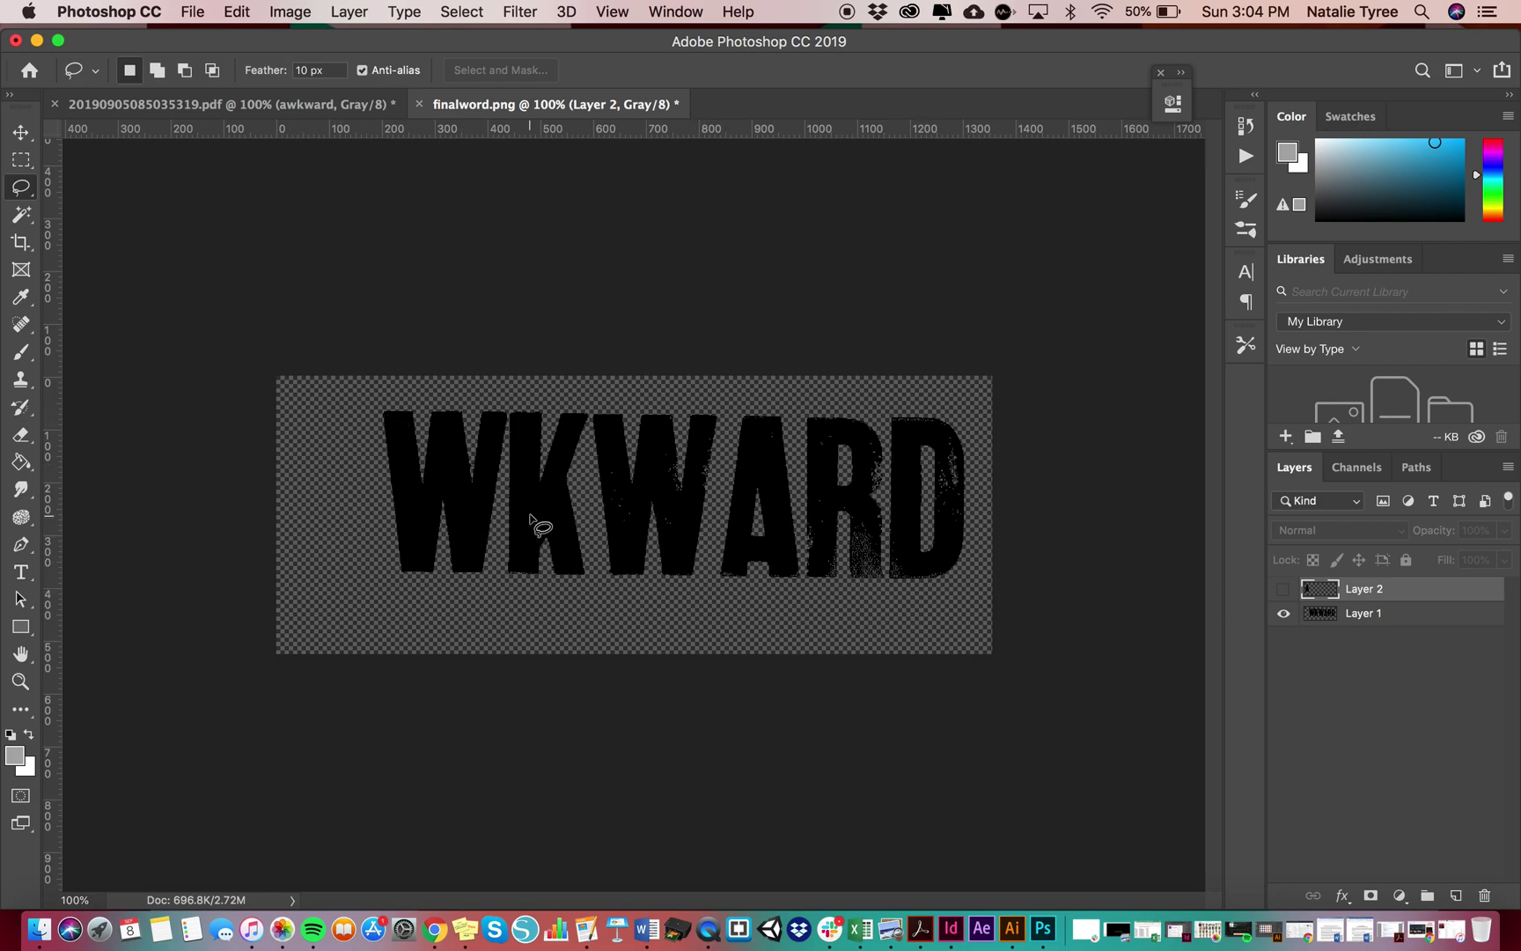
double_click(1364, 590)
text(A)
key(Return)
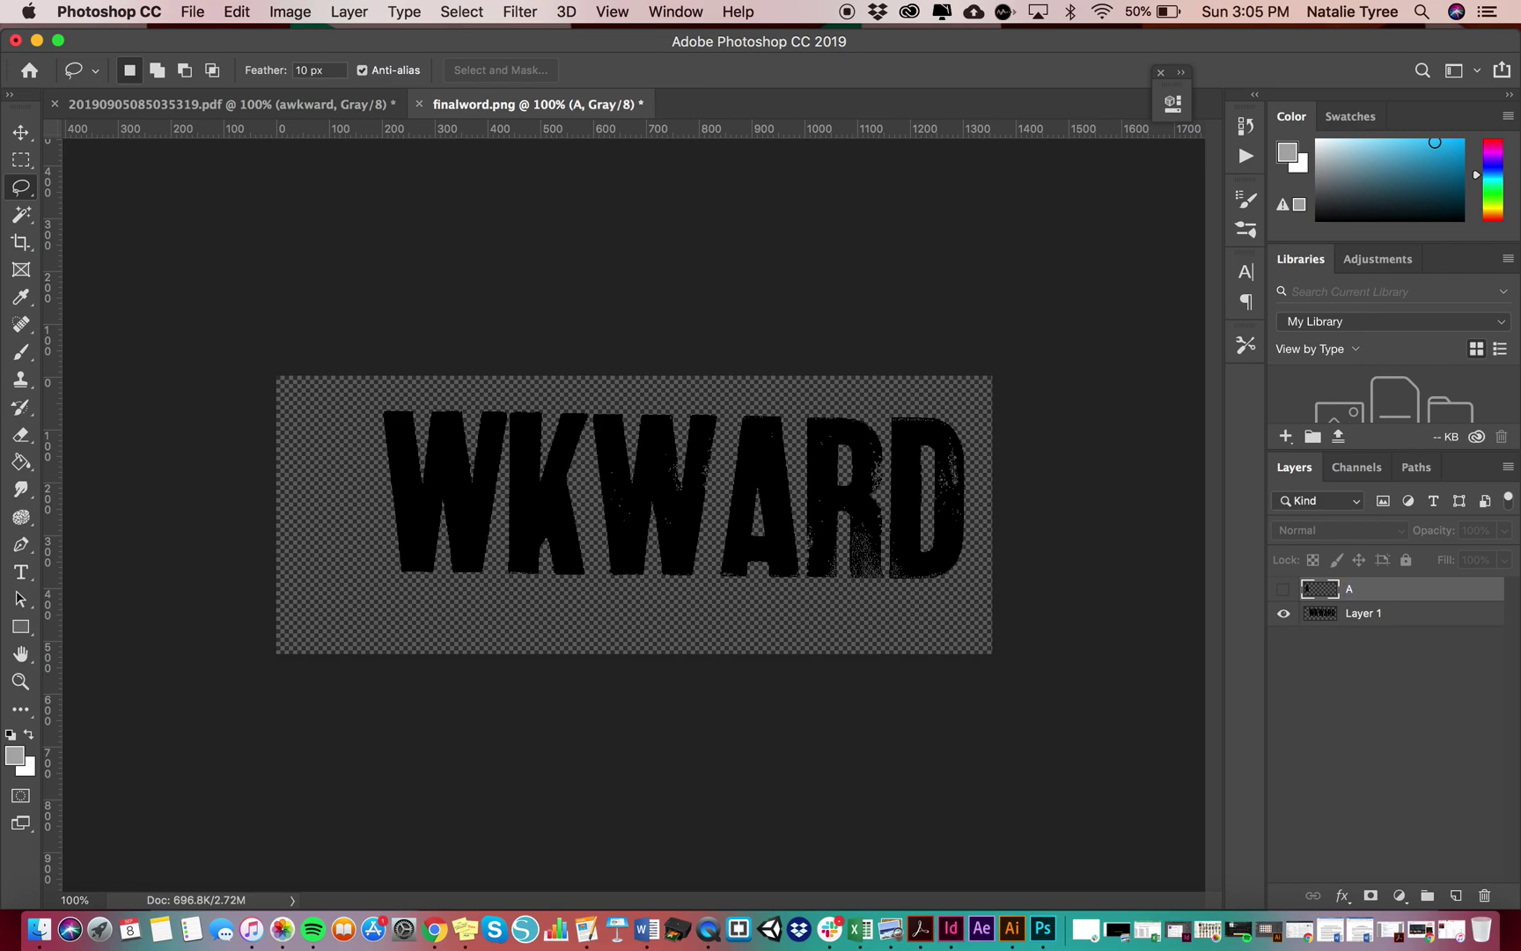
Rename Layer 1 to 'word' and leave the word layer active
click(1361, 619)
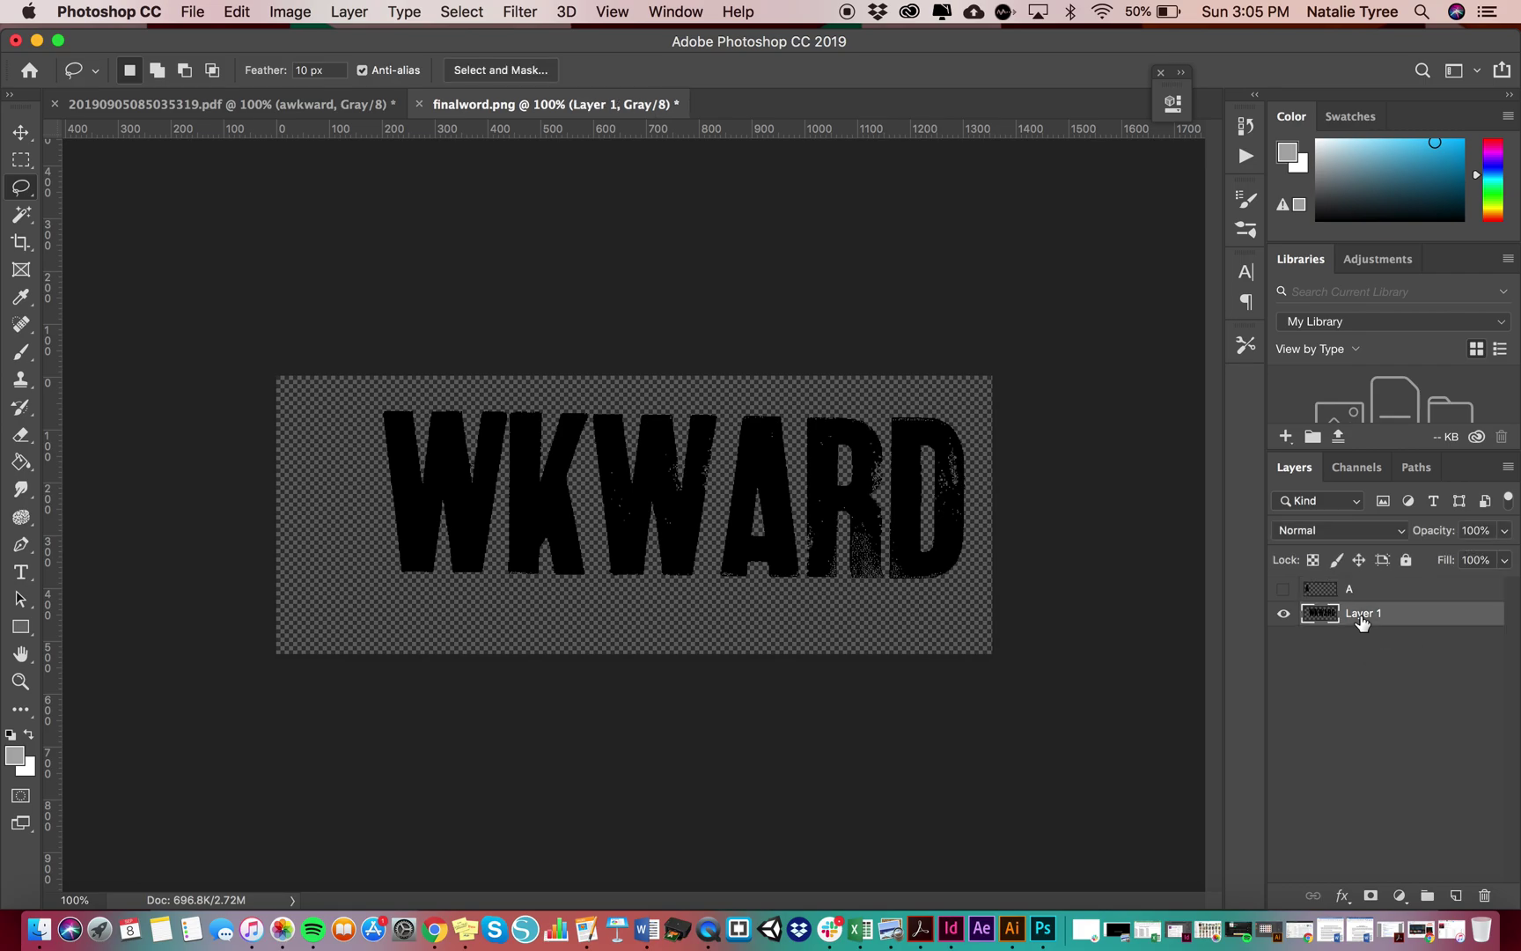
double_click(1362, 616)
text(word)
key(Return)
click(1358, 589)
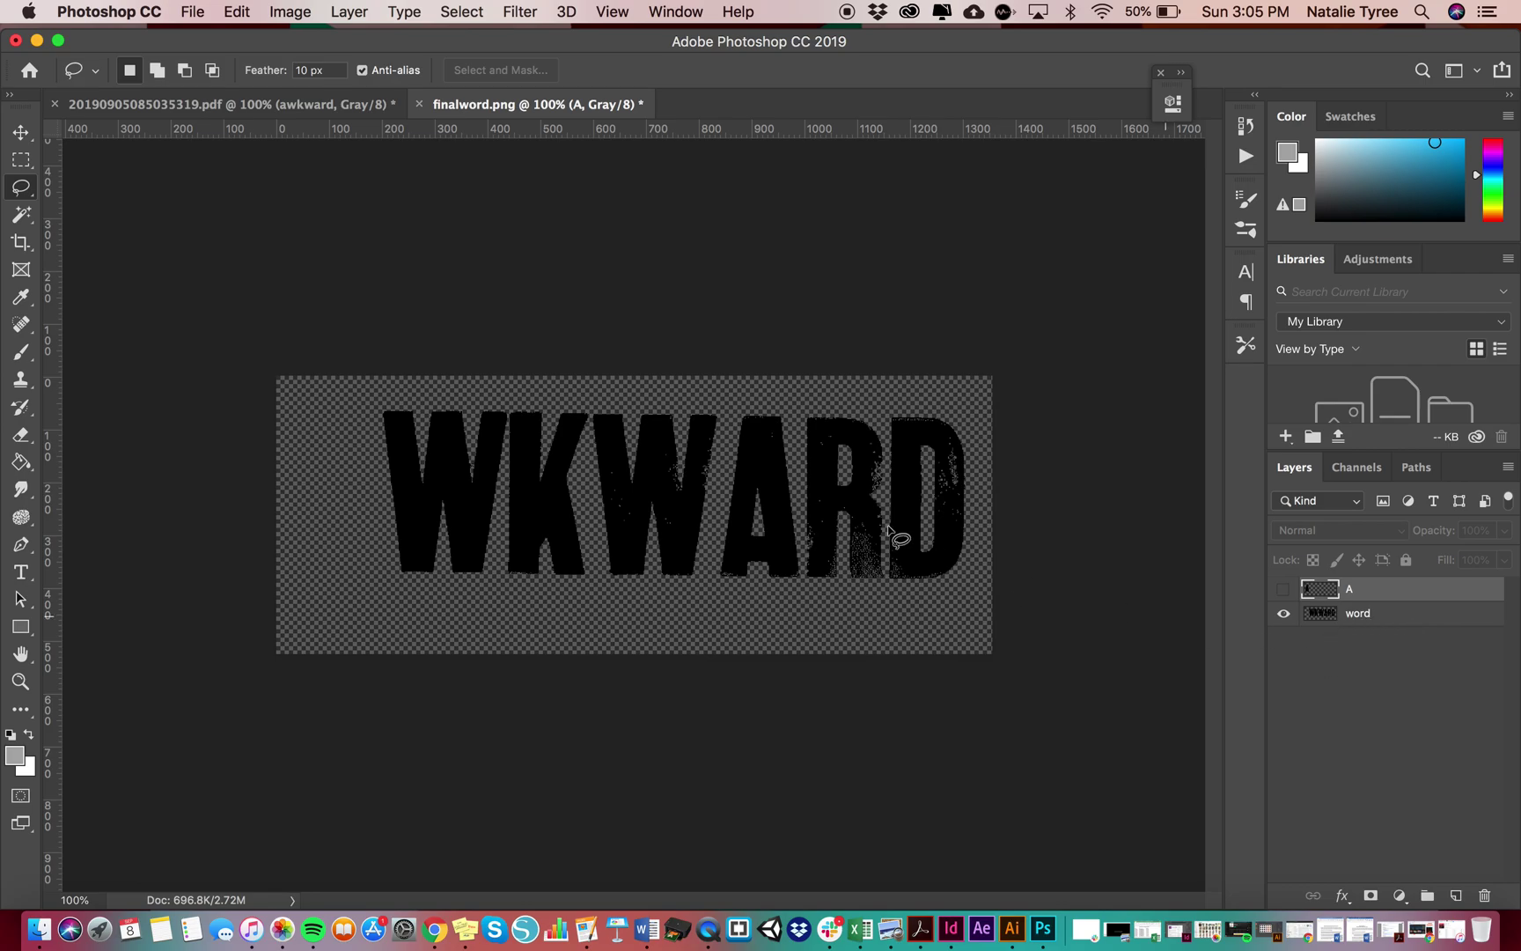
click(1325, 617)
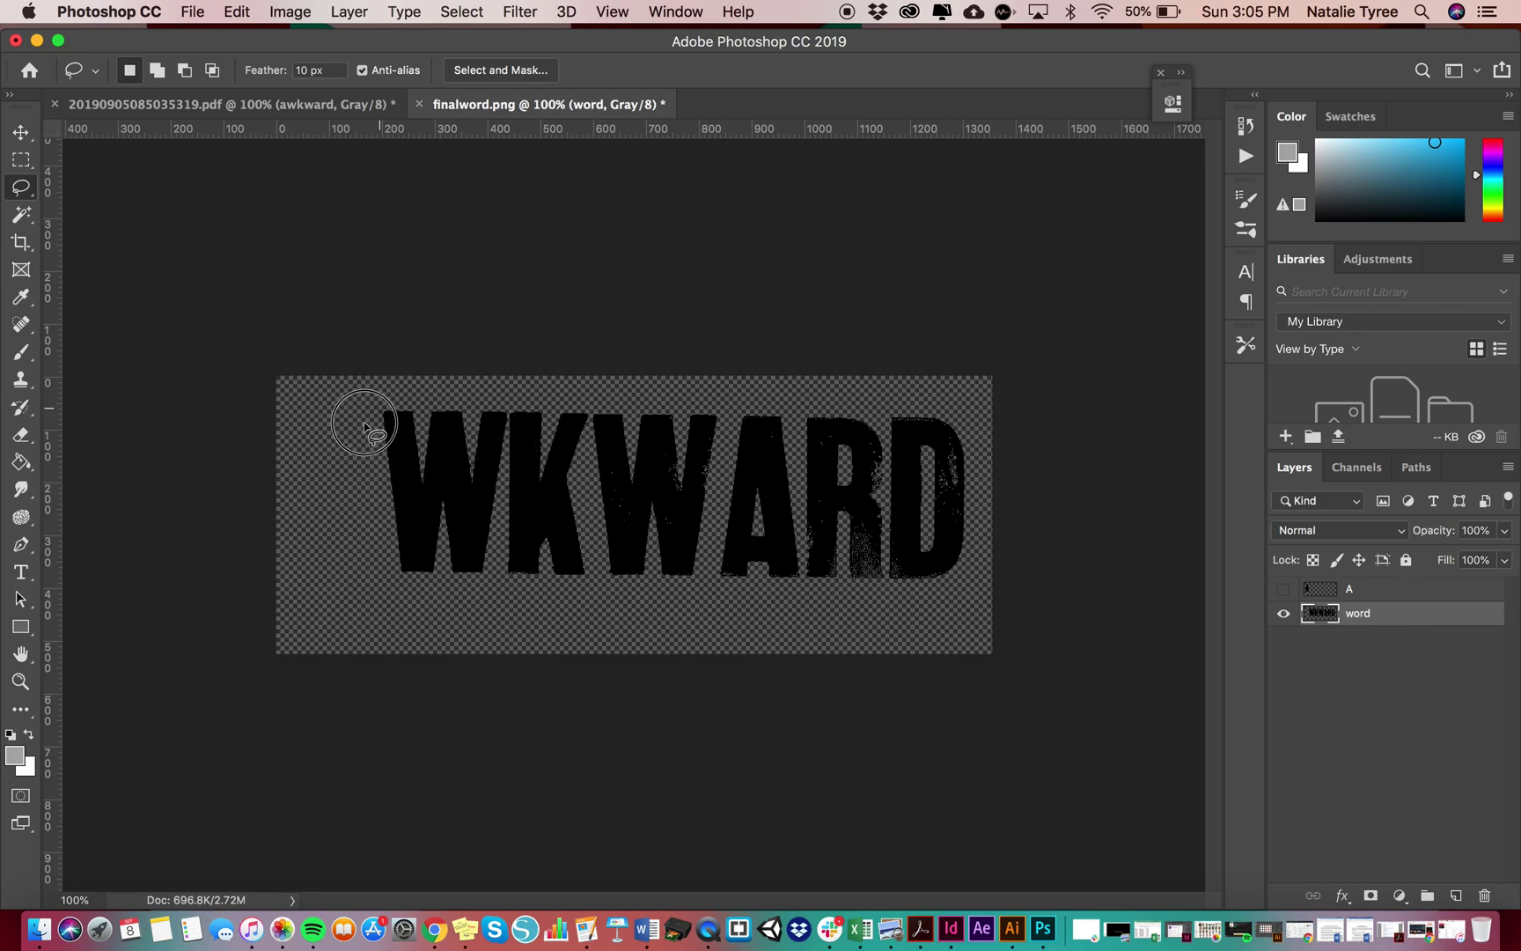
Lasso around the W of WKWARD on the word layer, zooming in to check the edge and back to 100%
mouse_move(362, 509)
mouse_down()
mouse_move(340, 597)
mouse_move(444, 607)
mouse_up()
key(super+equal)
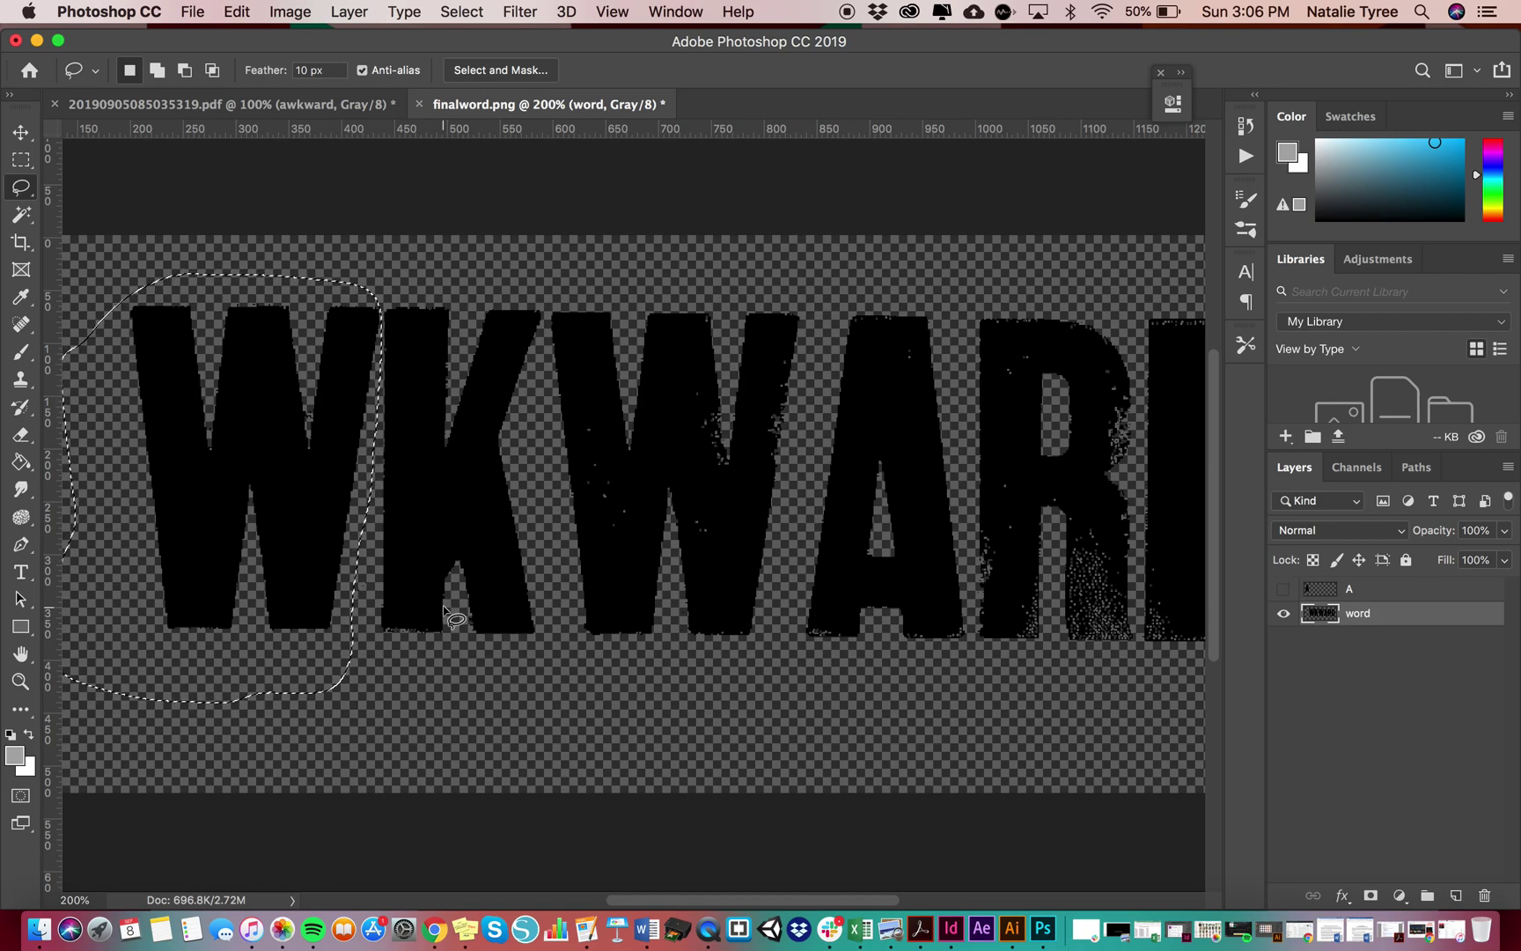
key(super+equal)
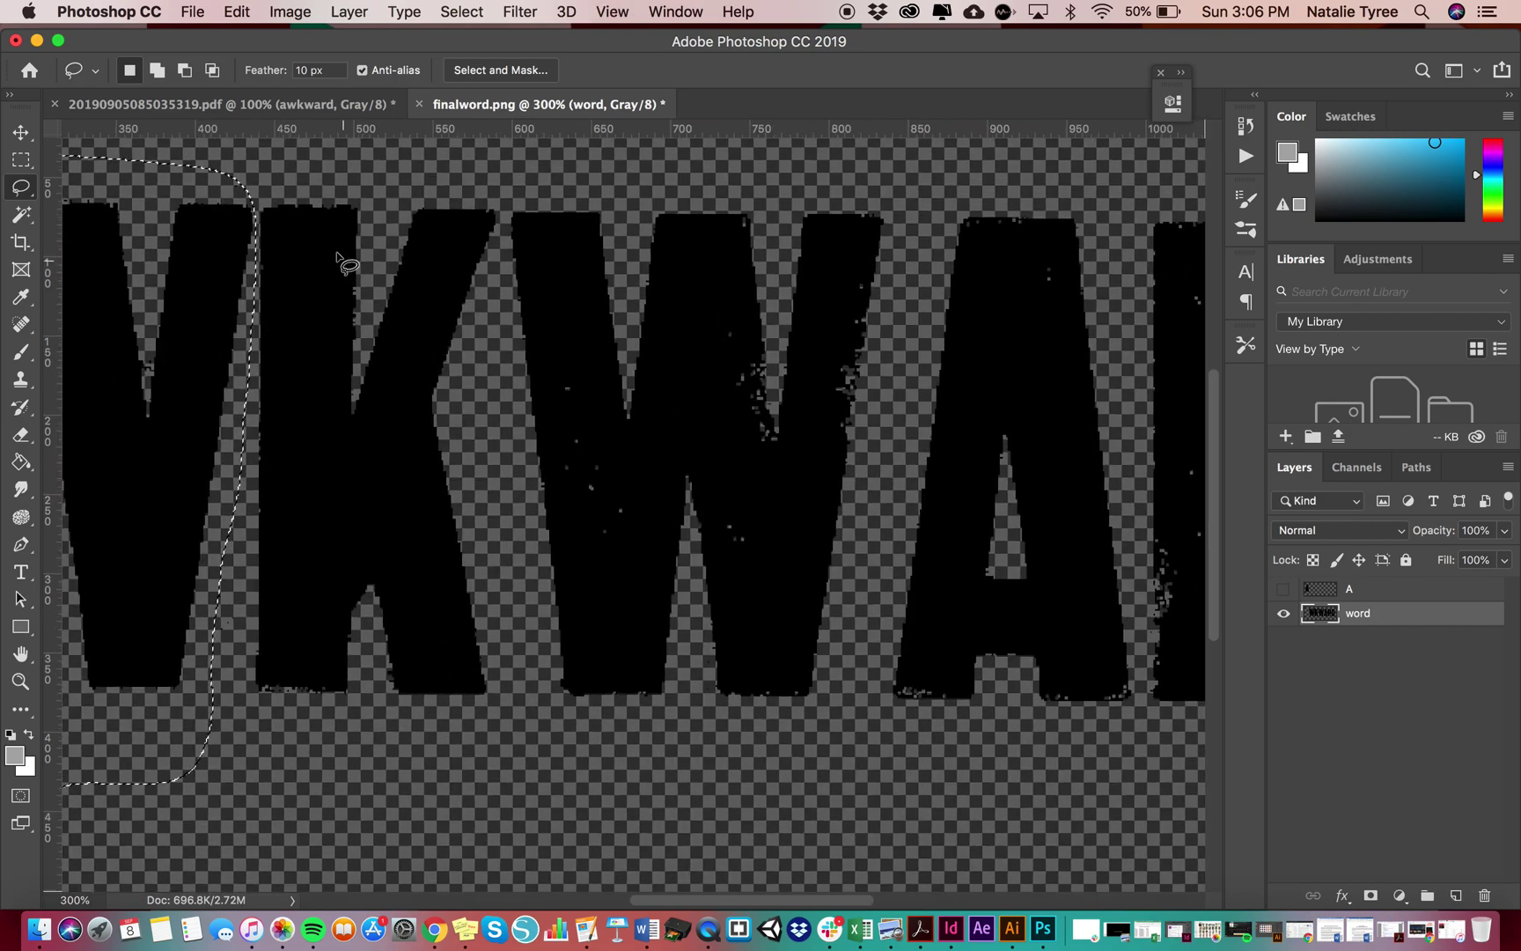
key(super+minus)
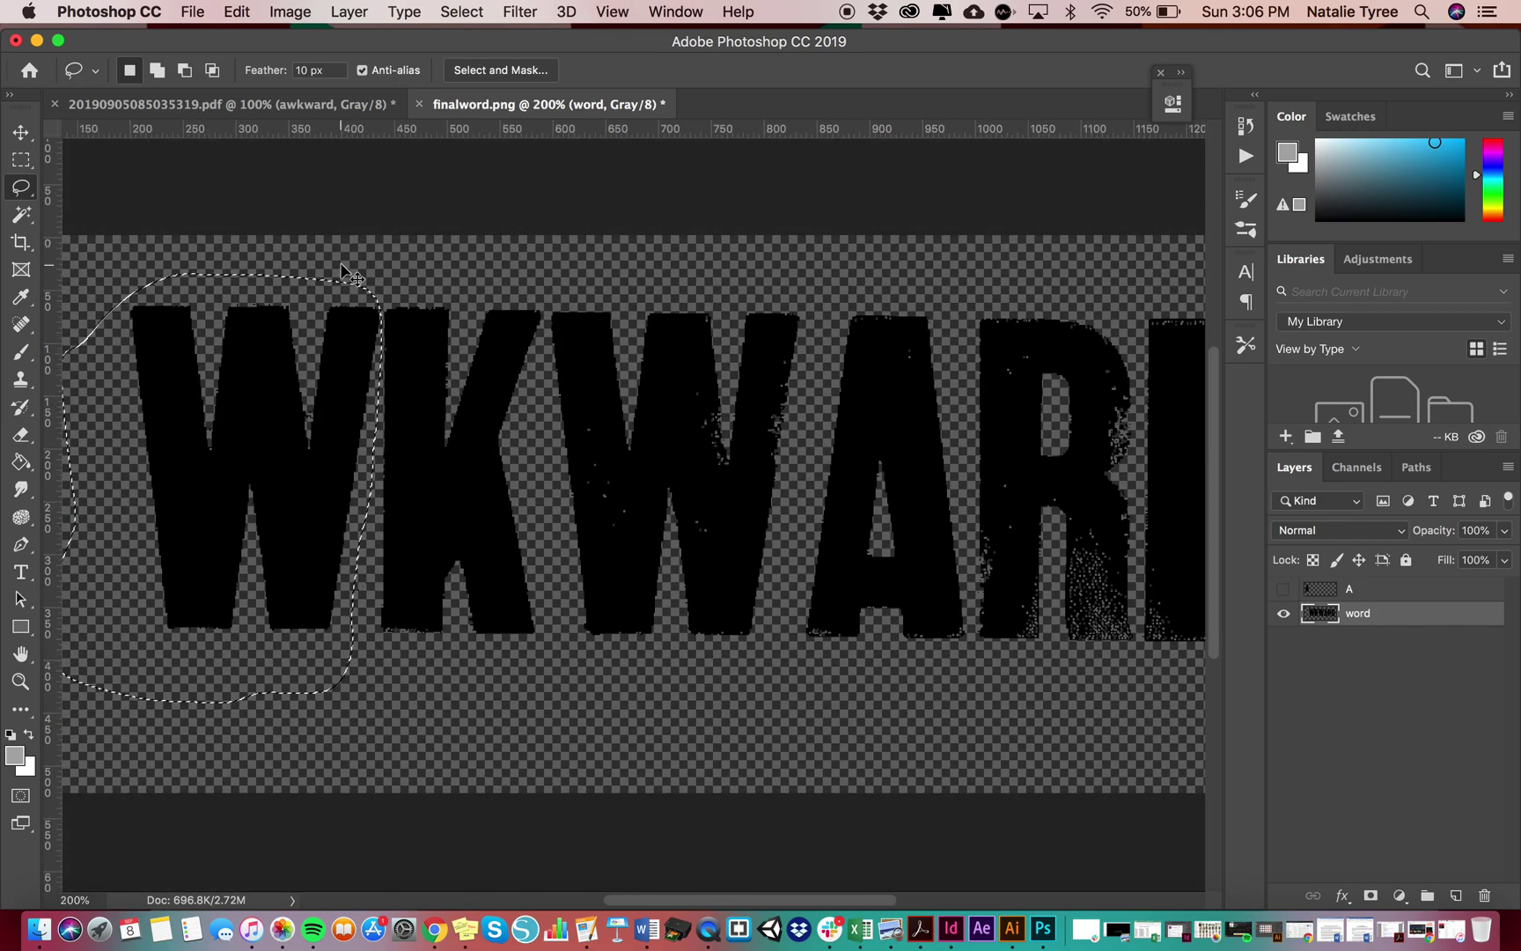
key(super+minus)
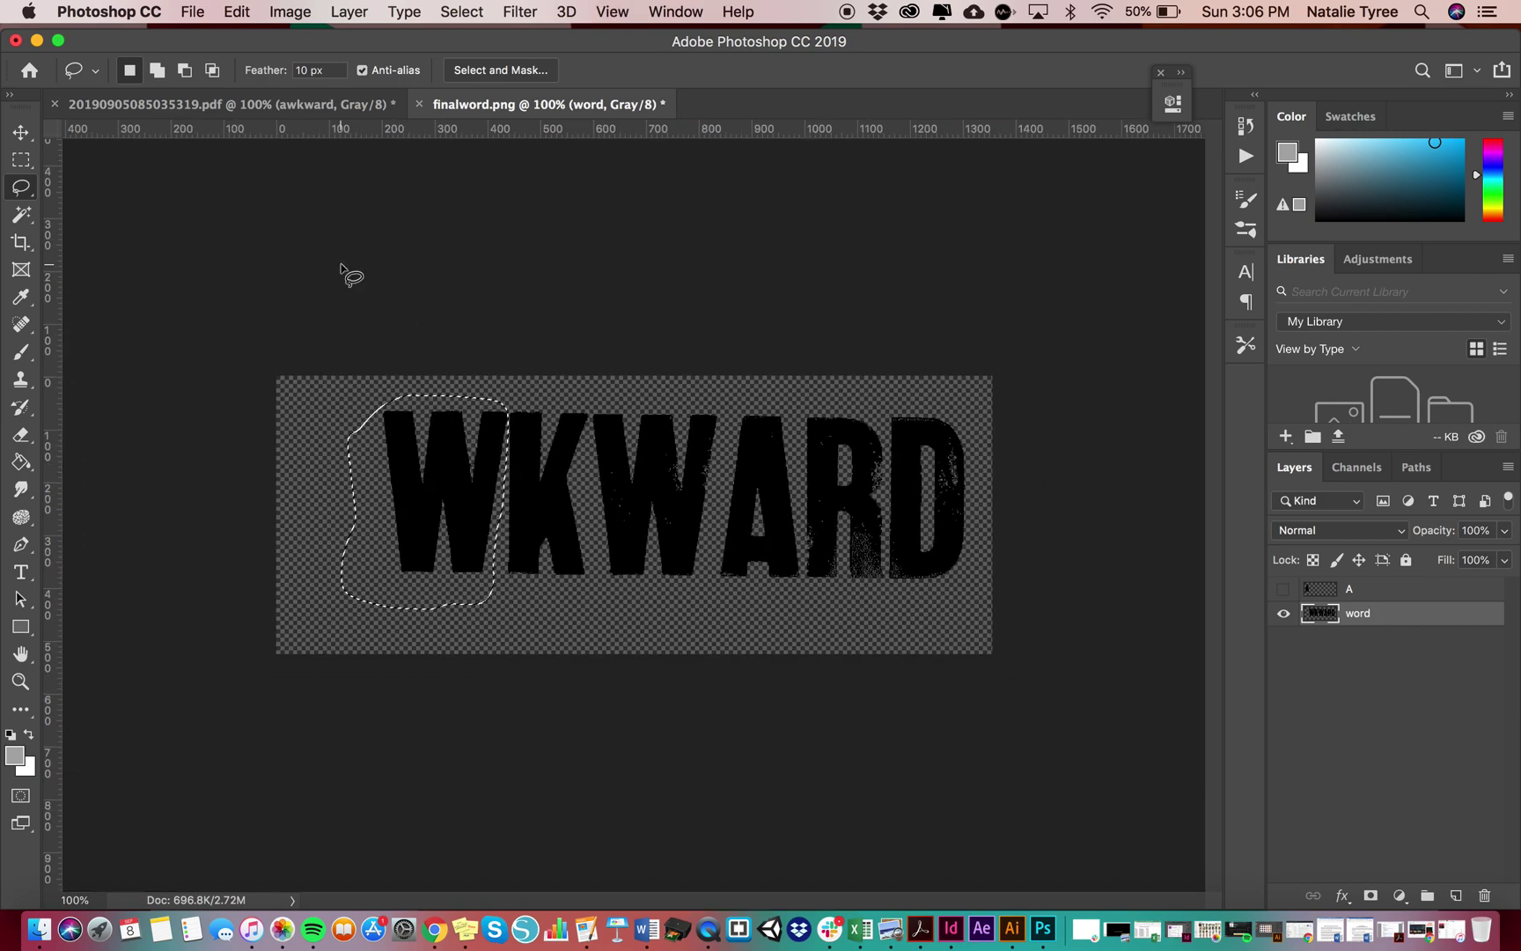
Cut the selected W onto a new Layer 1 with Layer Via Cut, hiding the word layer to check
right_click(428, 482)
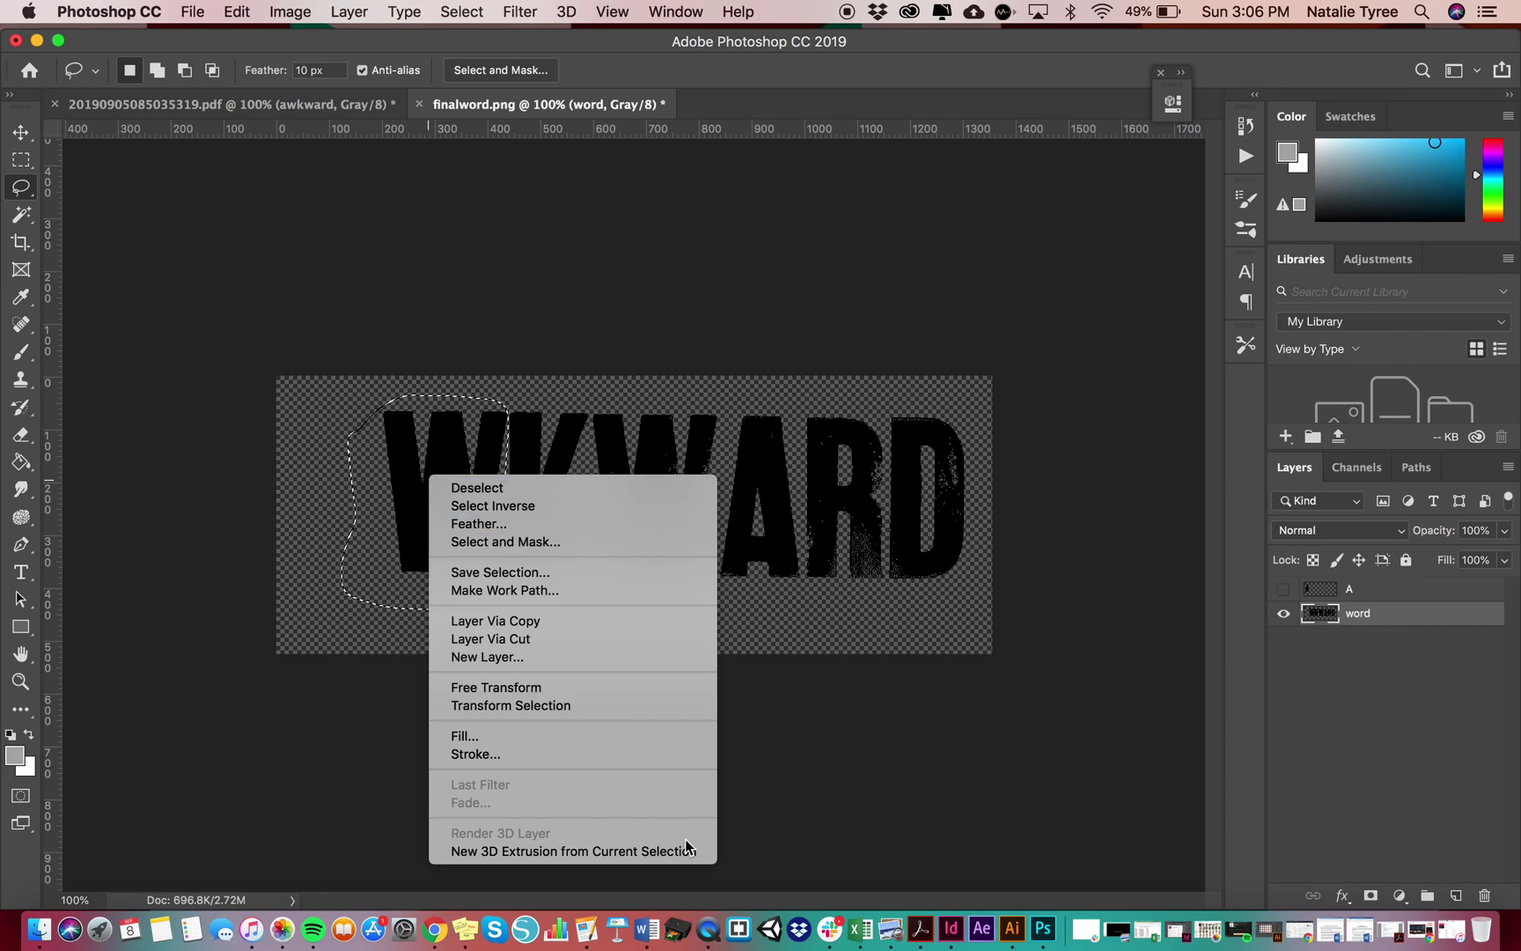
click(618, 640)
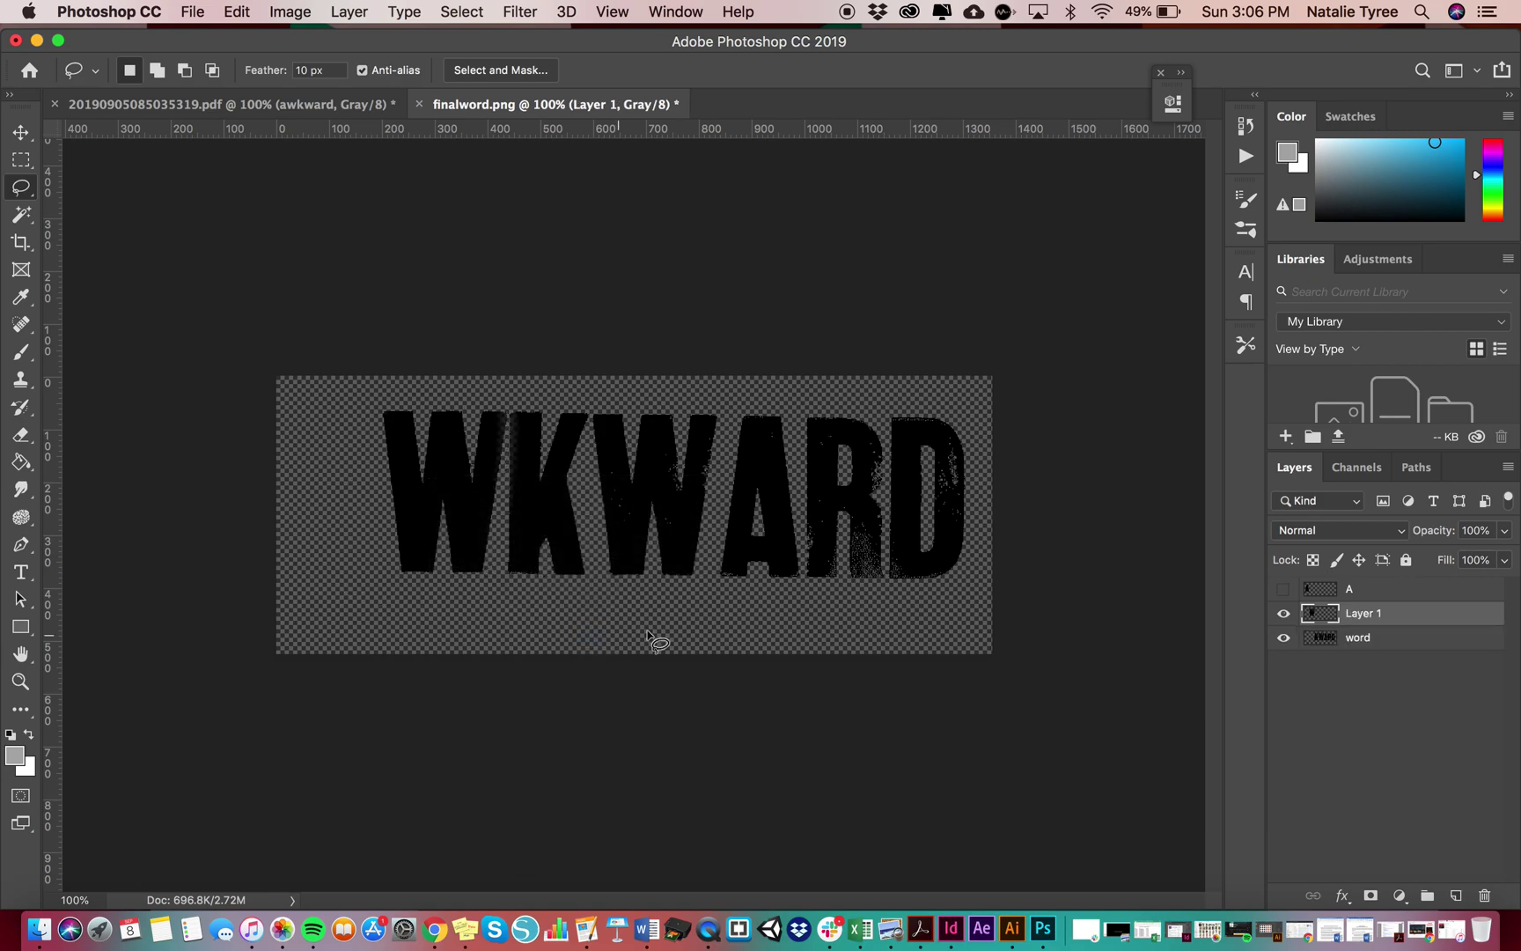
click(1283, 638)
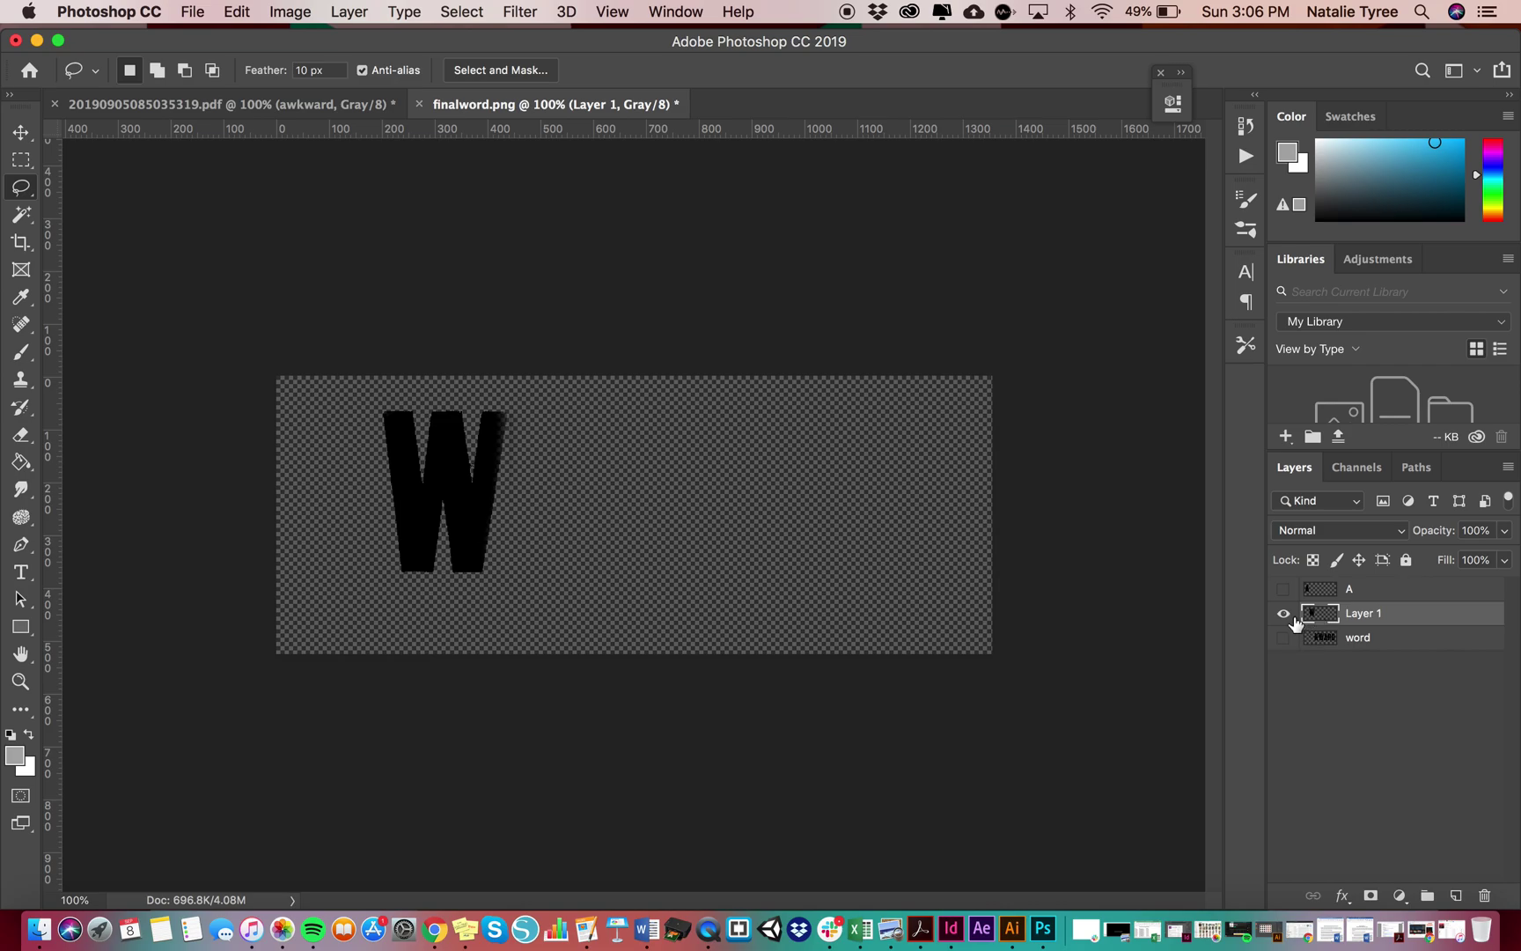
click(1284, 614)
click(1284, 614)
click(1284, 614)
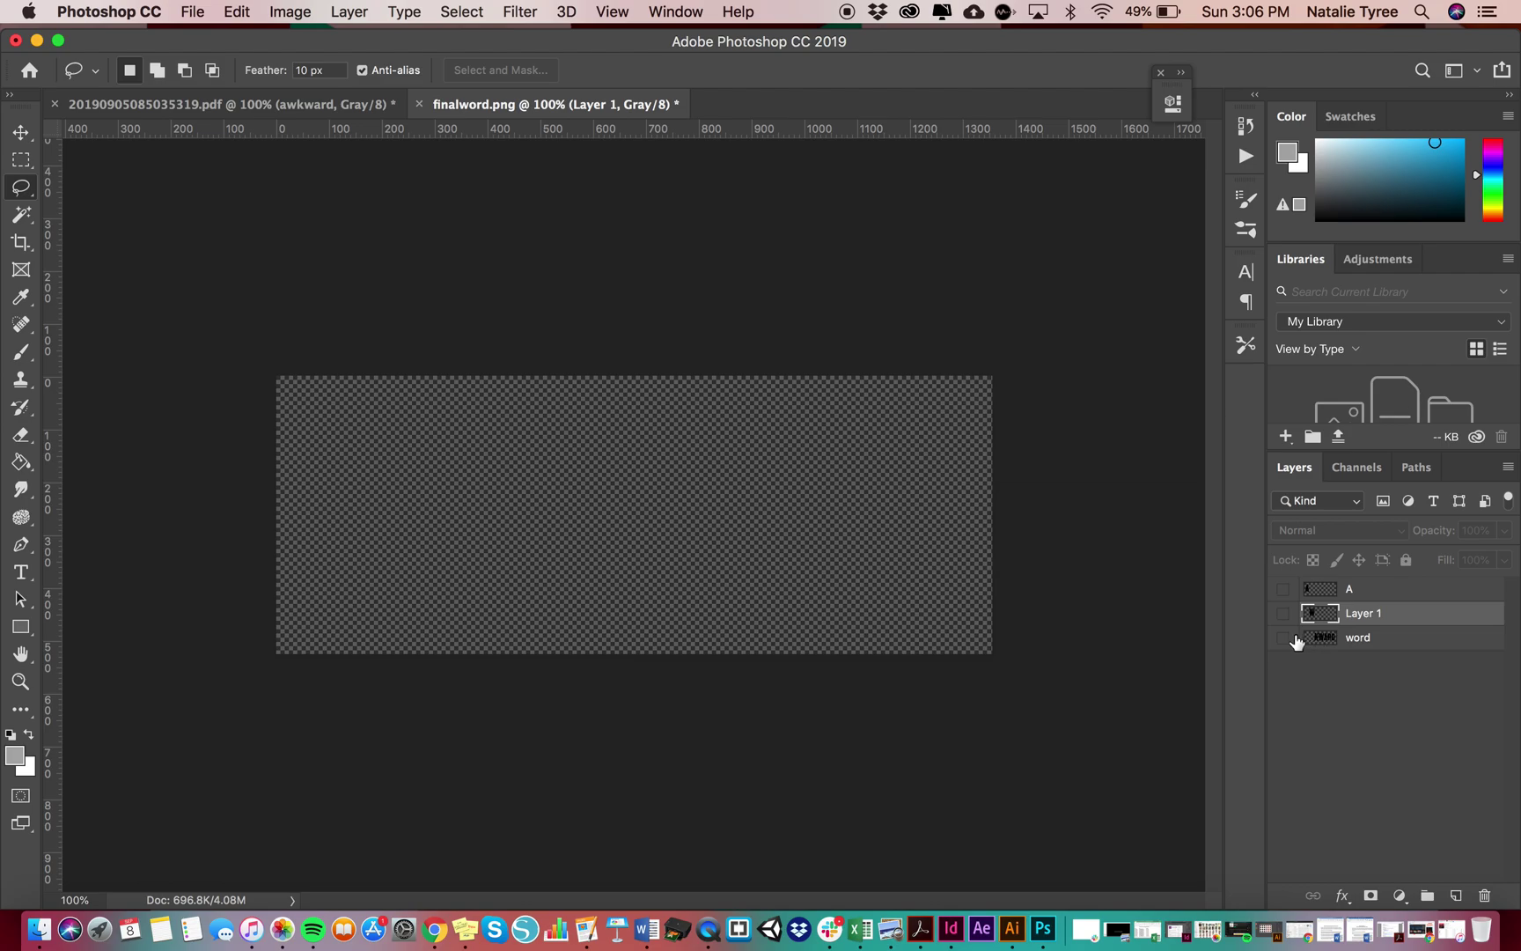
Compare the W and KWARD layers, leaving only the W layer visible and active
click(1297, 640)
click(1284, 639)
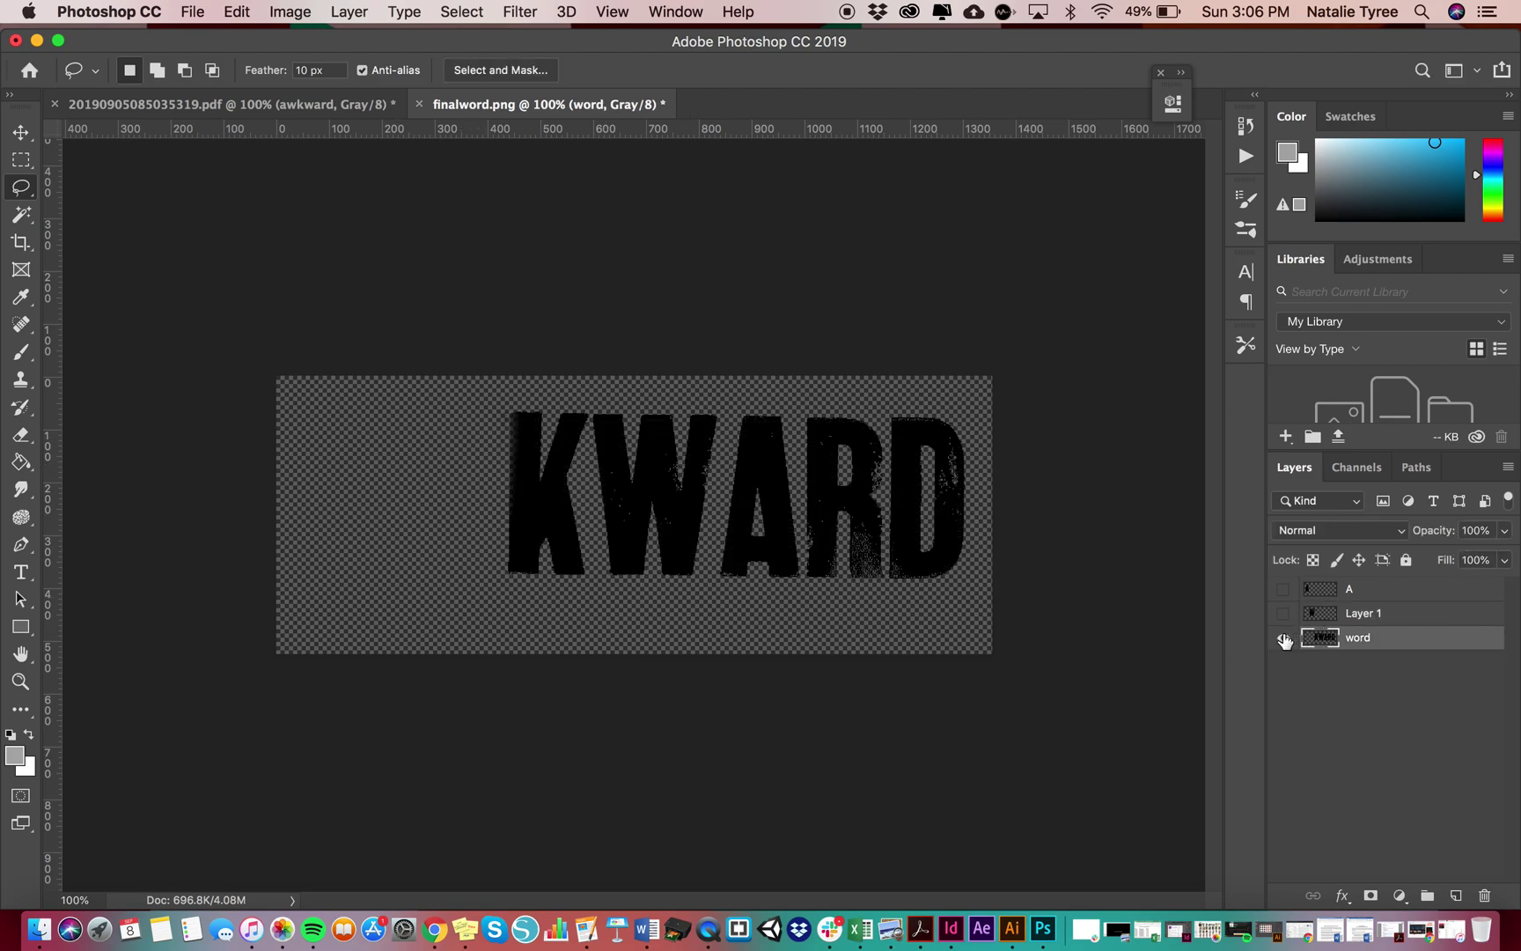
click(1284, 639)
click(1285, 615)
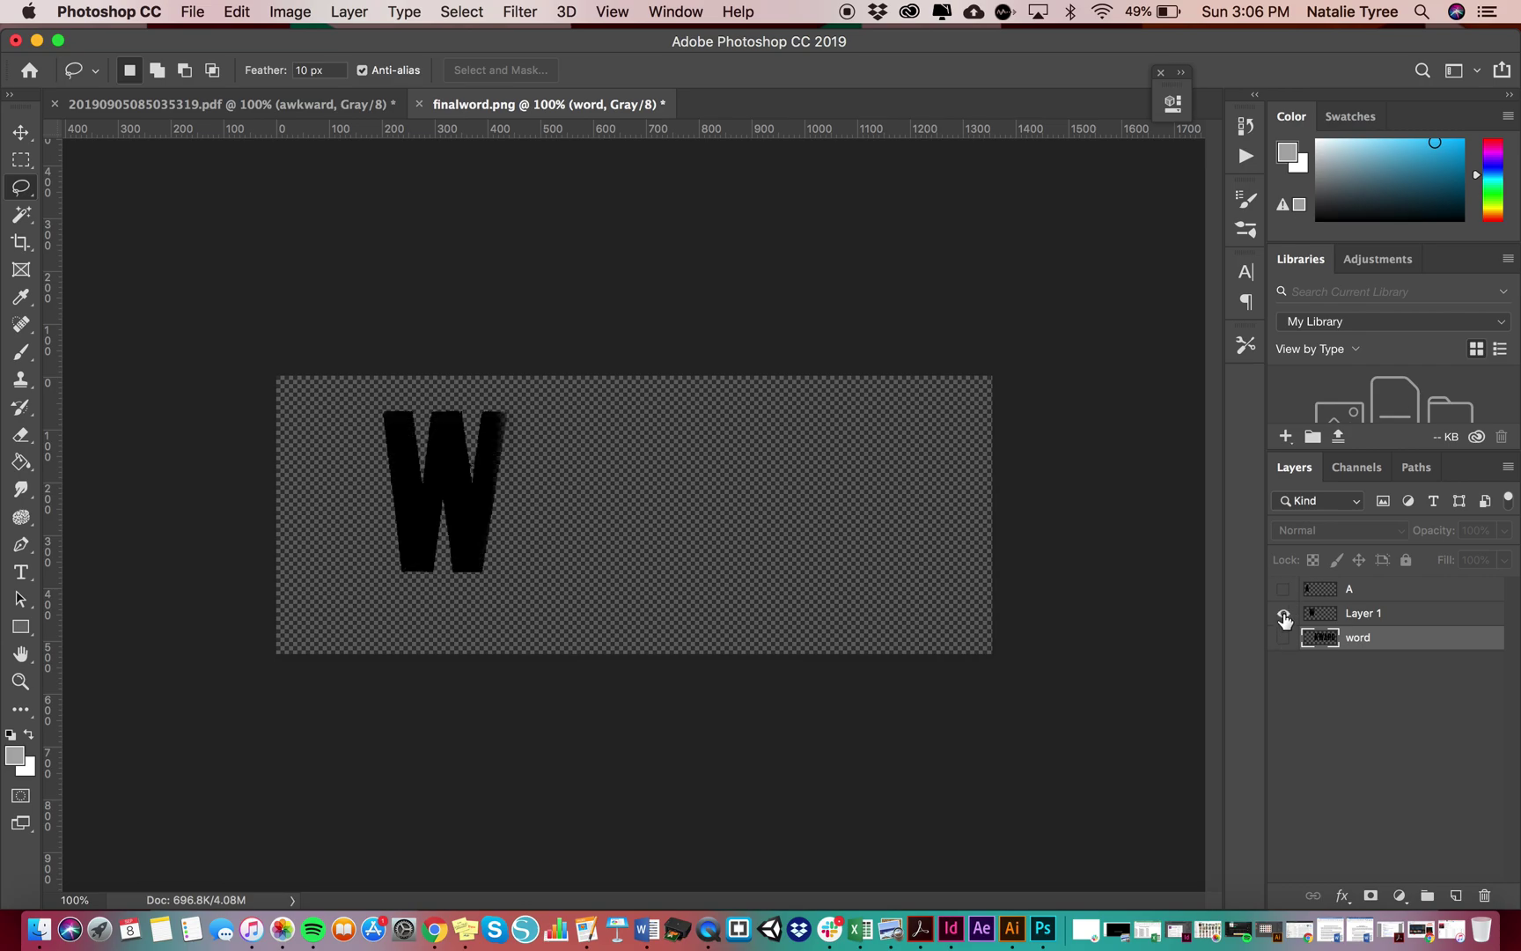
click(1323, 617)
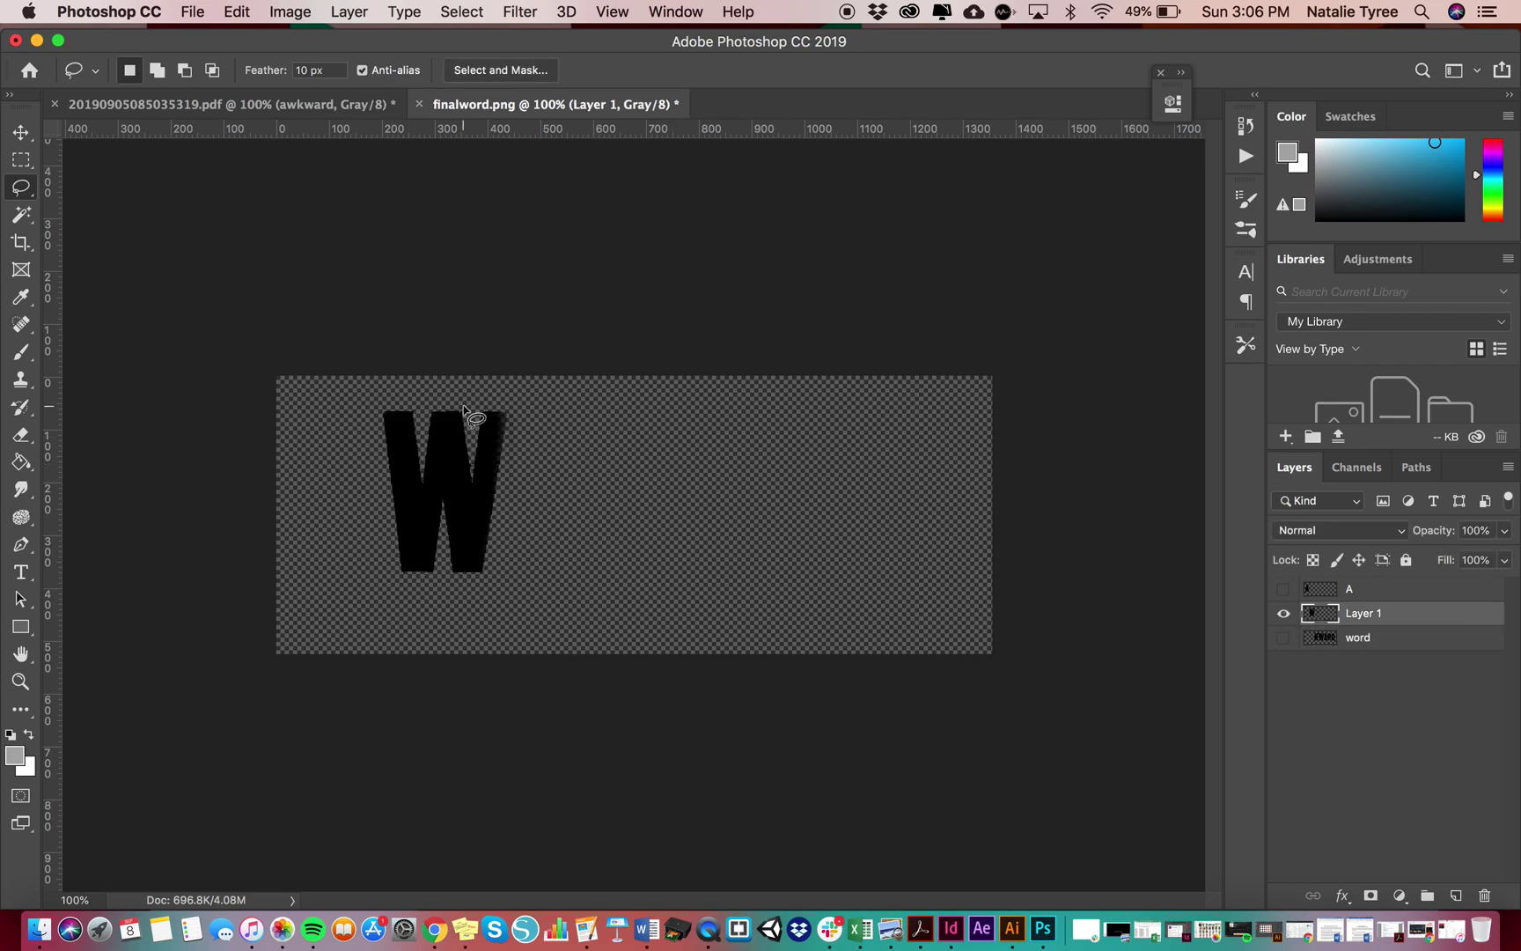
key(super+equal)
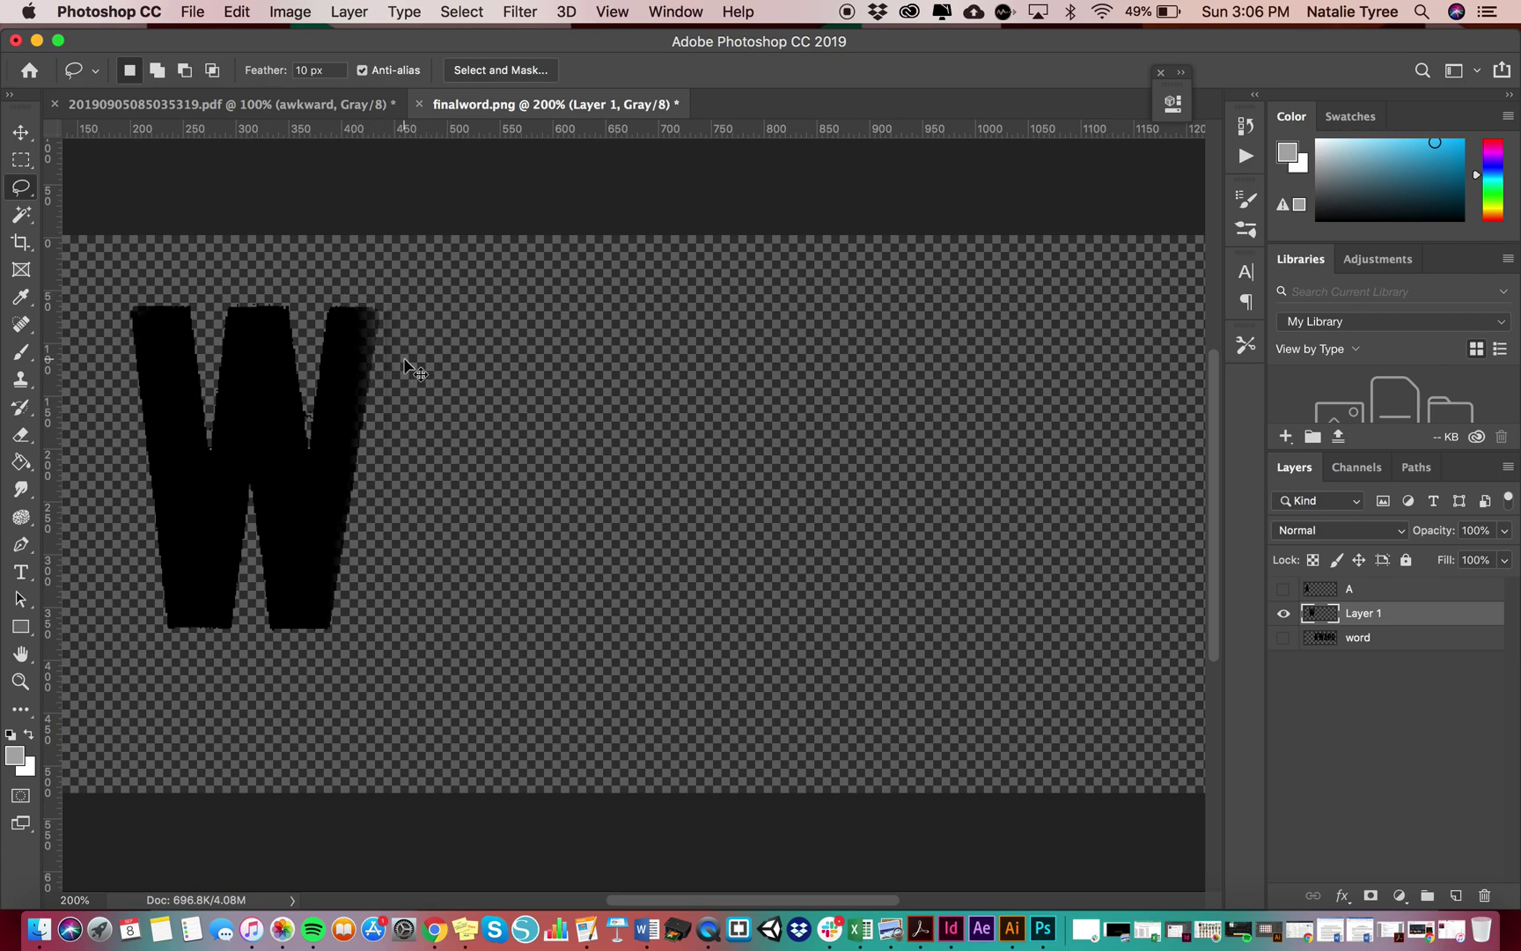
key(super+minus)
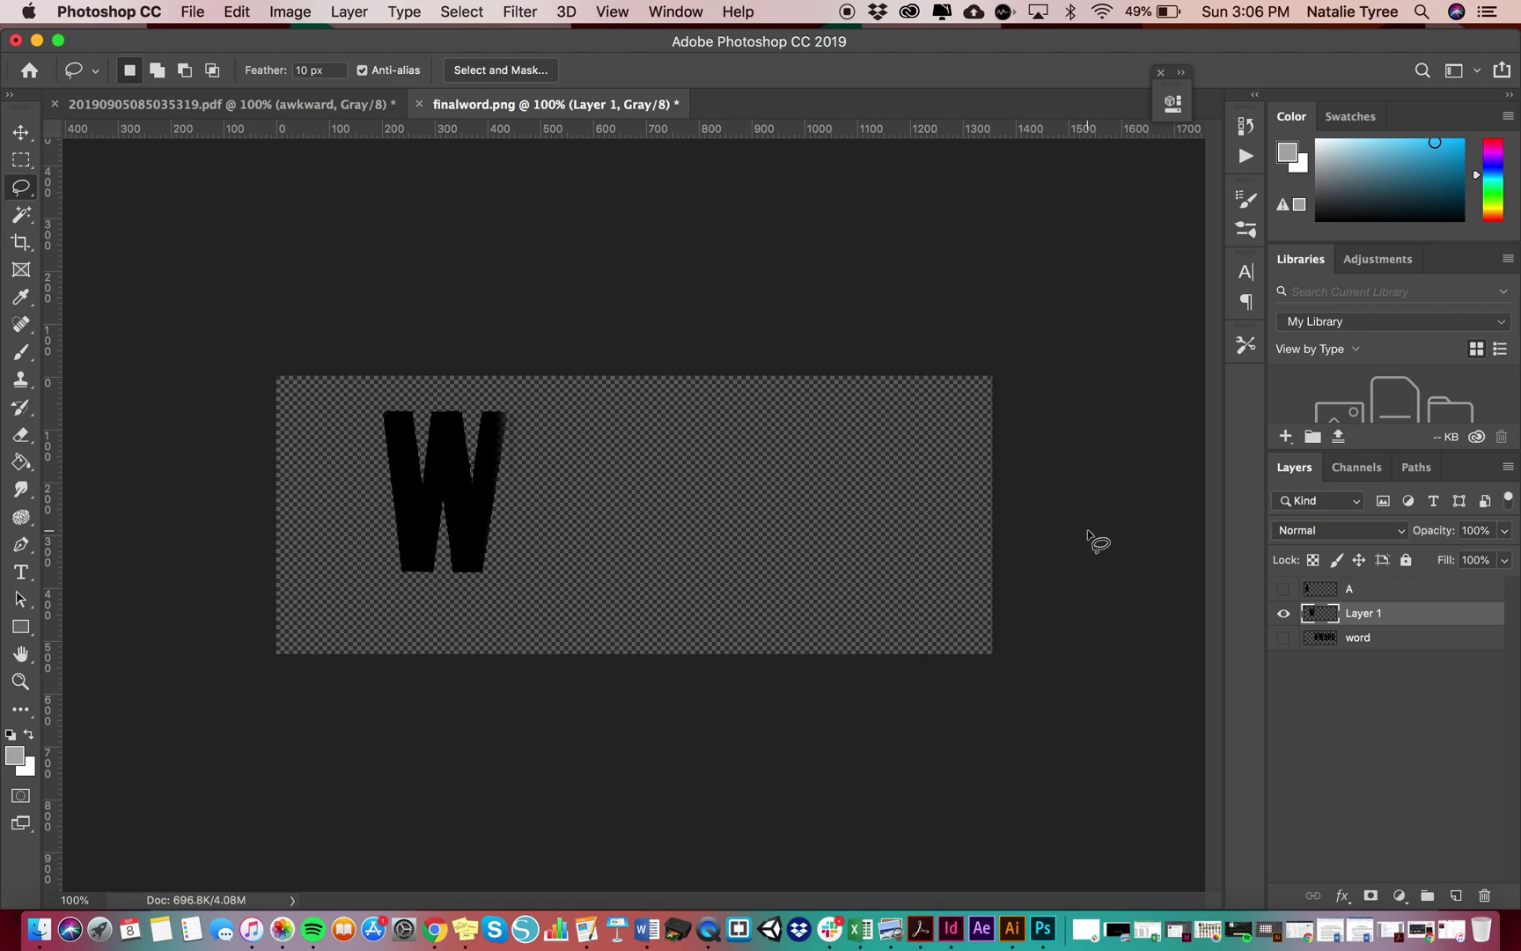
Undo Layer Via Cut and deselect, restoring WKWARD on the visible word layer
click(1285, 638)
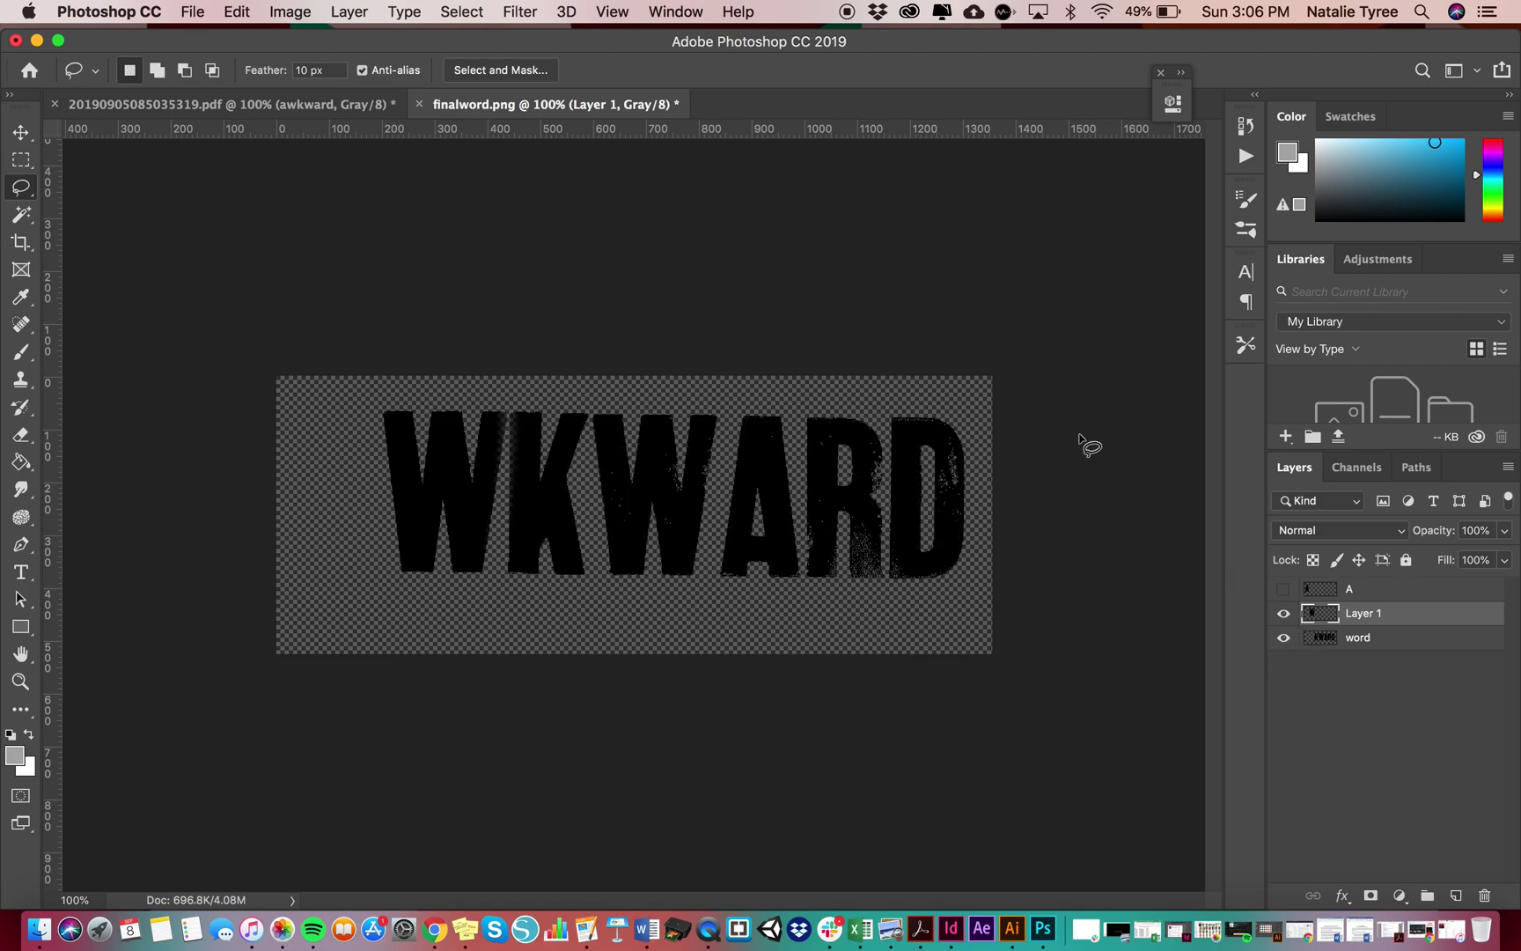
click(240, 11)
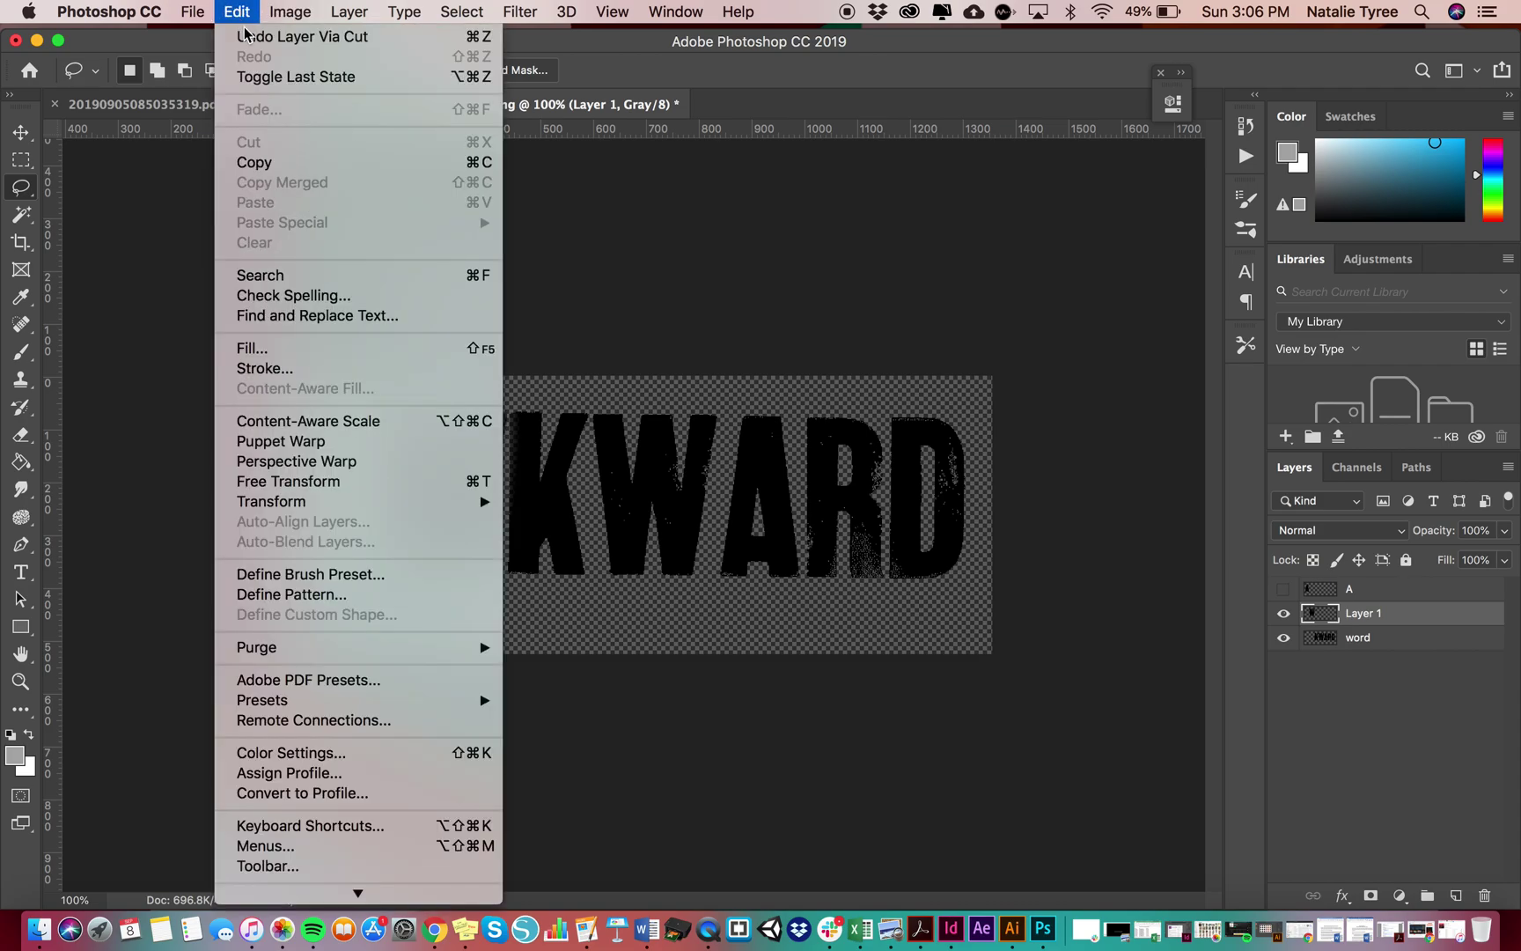
click(244, 35)
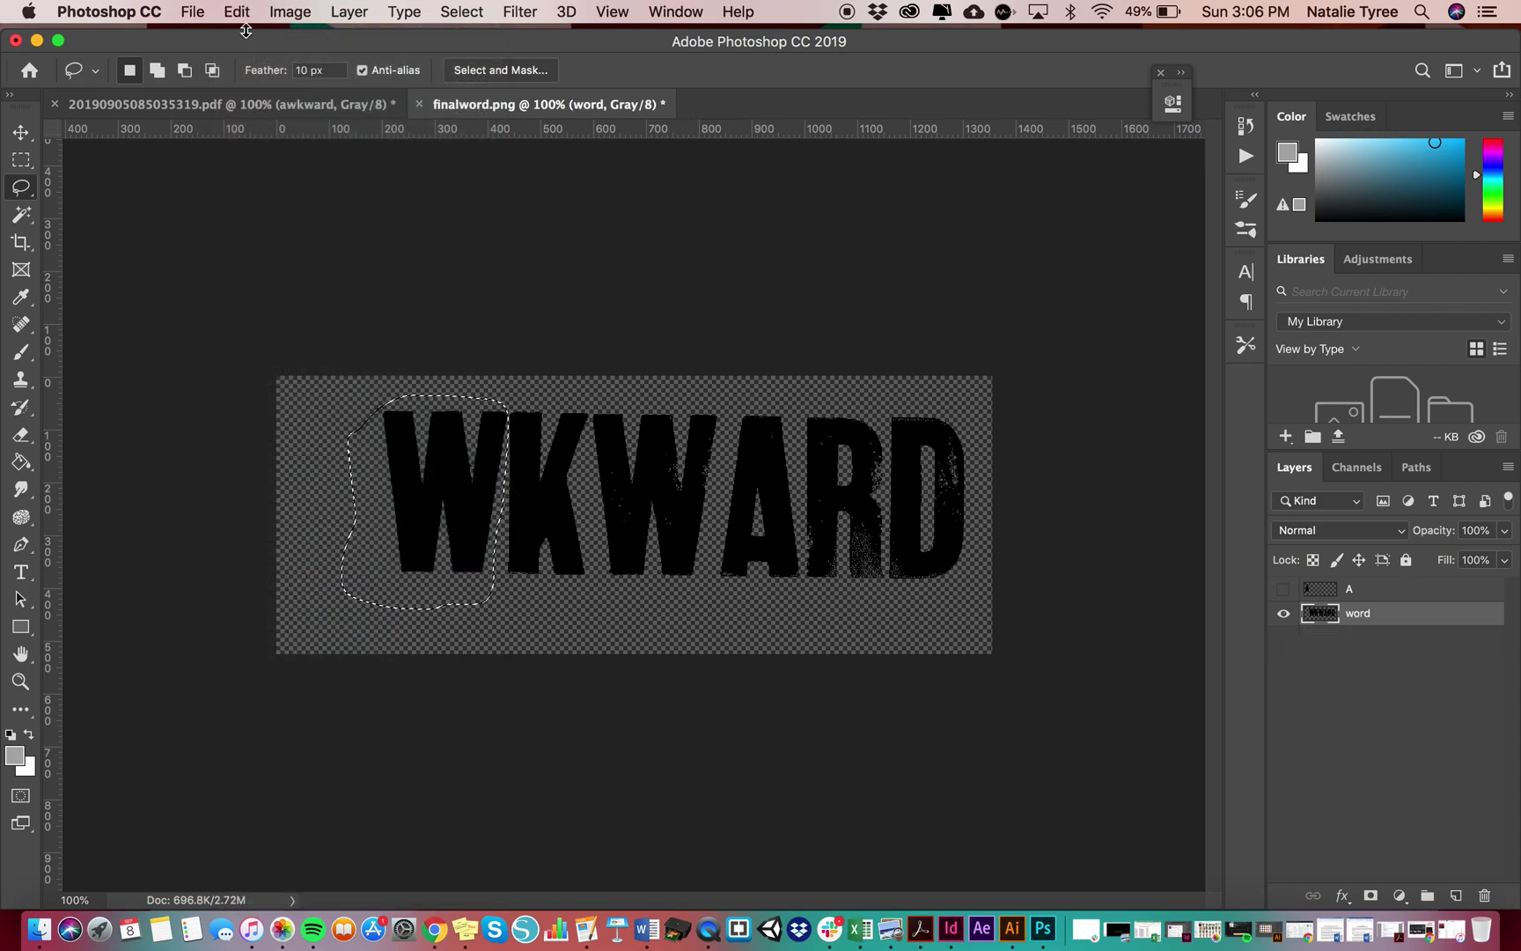
click(740, 393)
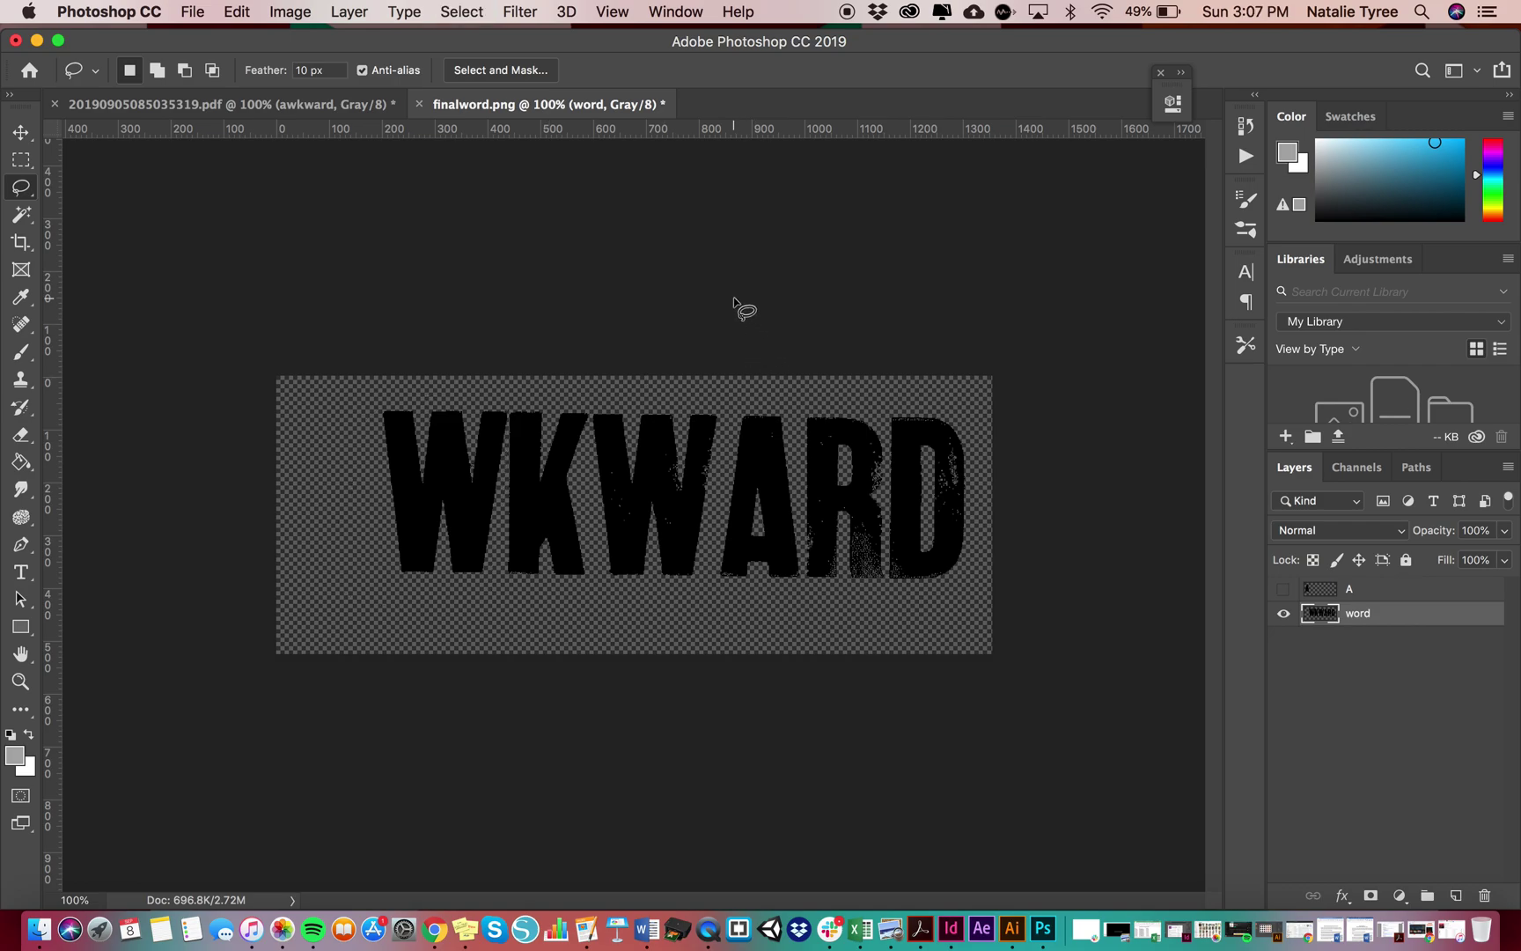
click(236, 11)
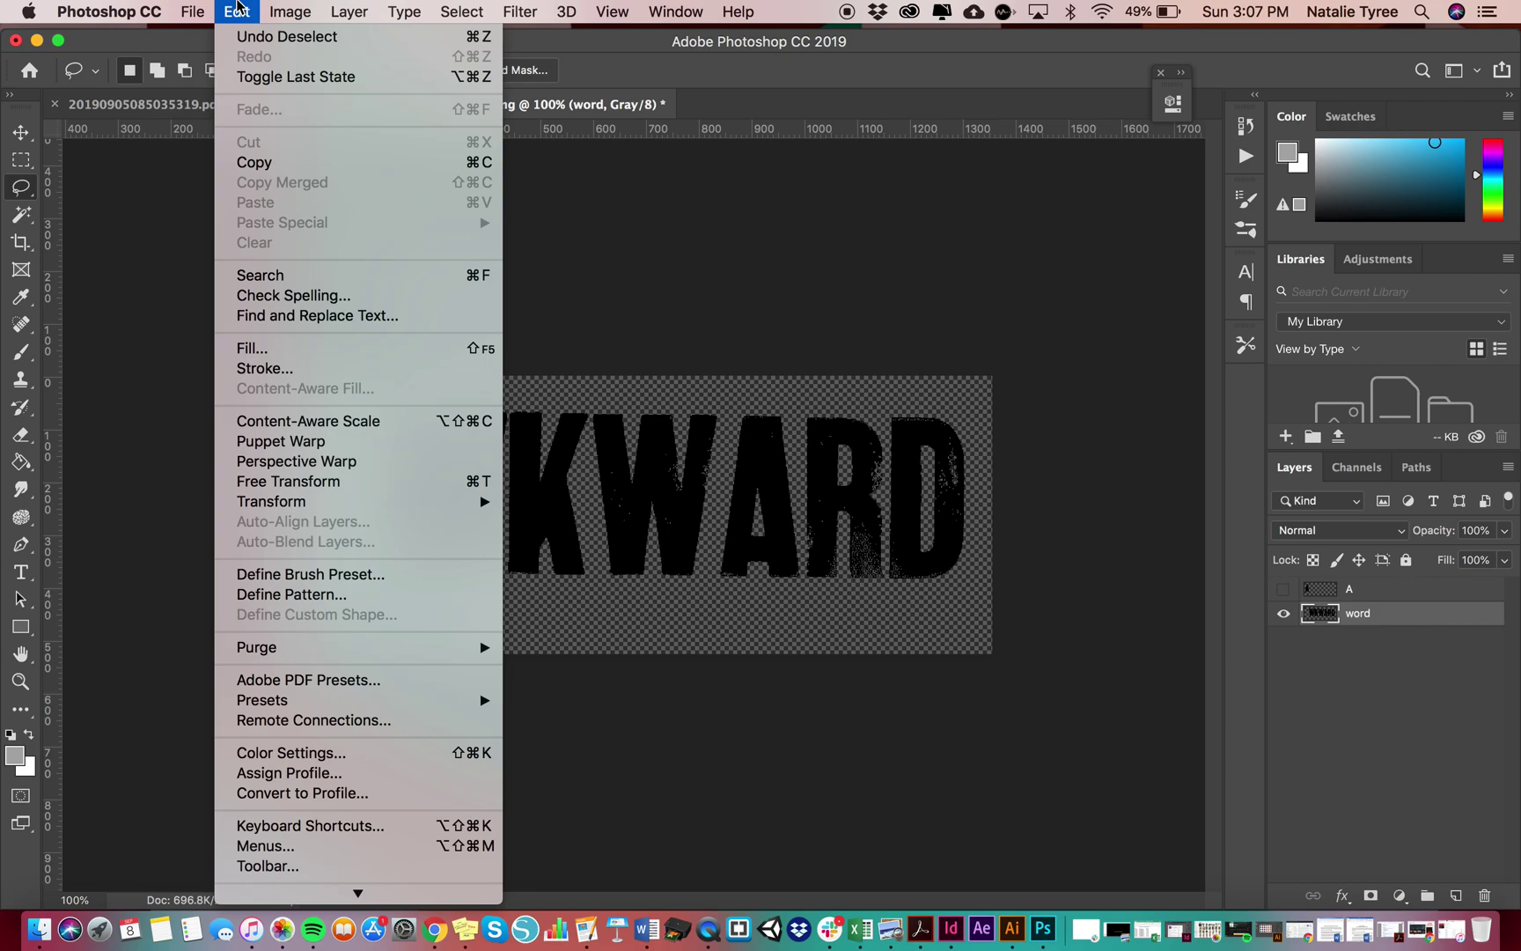
click(239, 7)
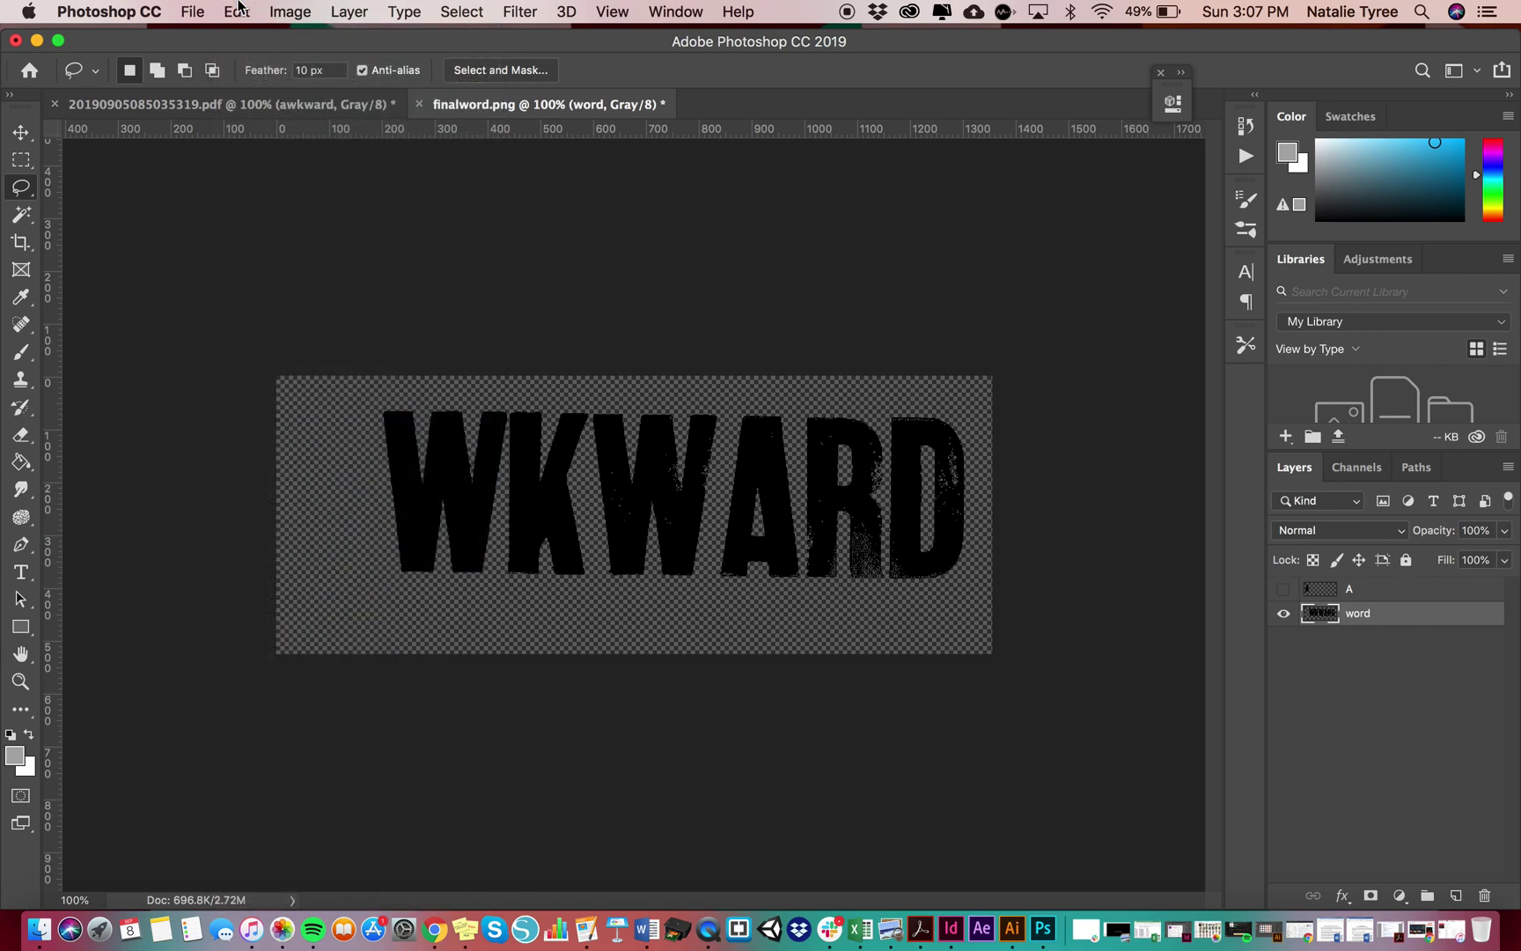
click(1285, 615)
click(1286, 615)
Zoom to 300% on the leading W and set the Lasso feather to 0 px
key(super+equal)
key(super+equal)
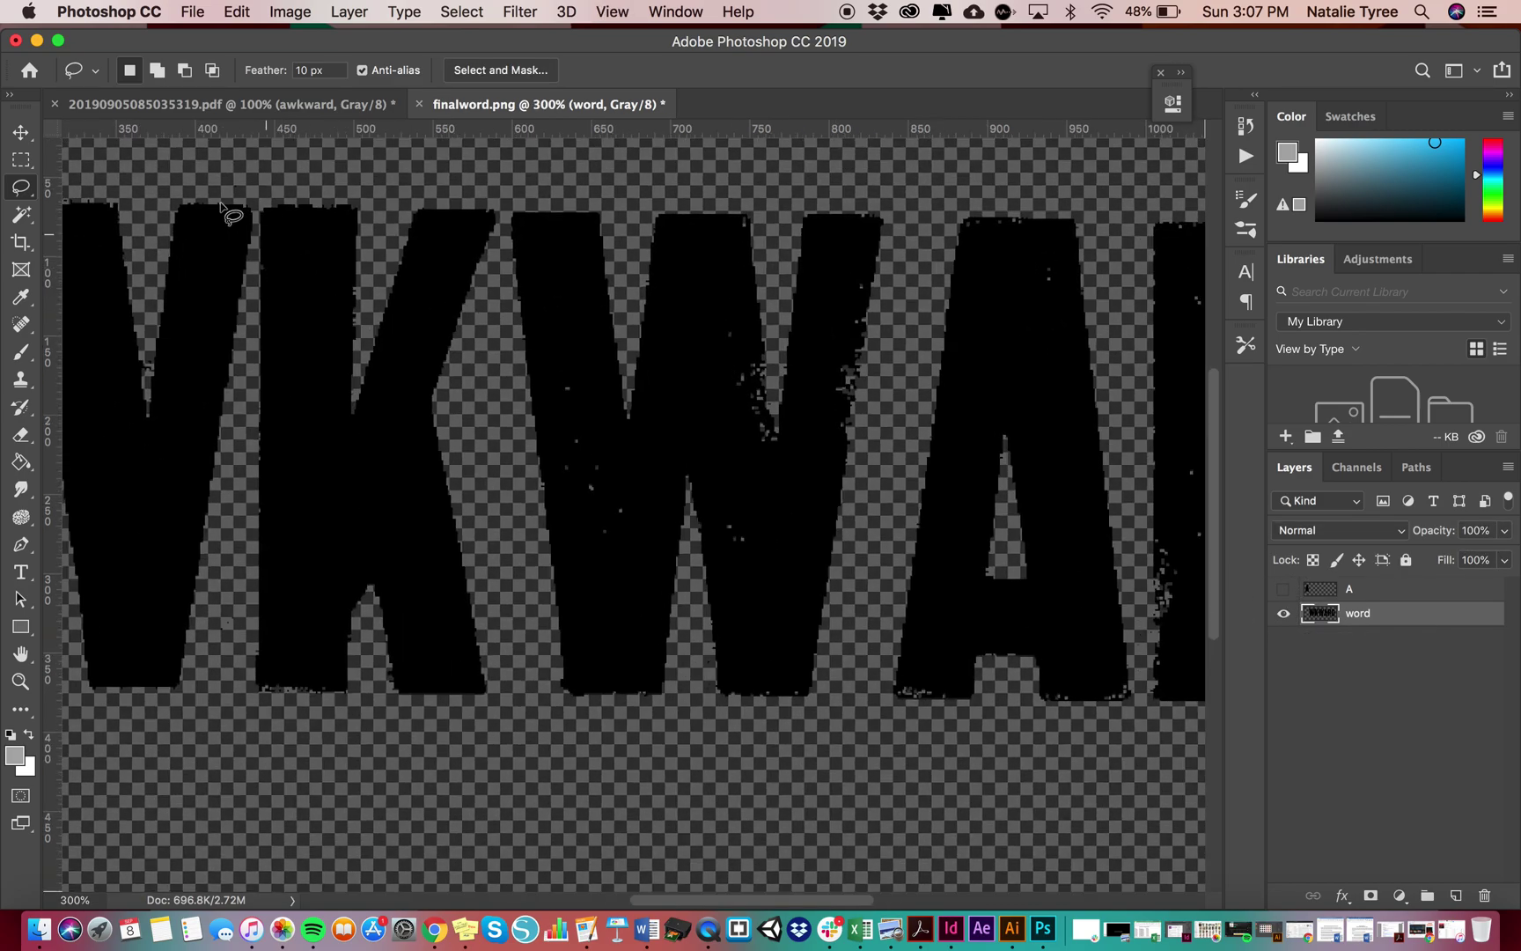
scroll(361, 340, left, 10)
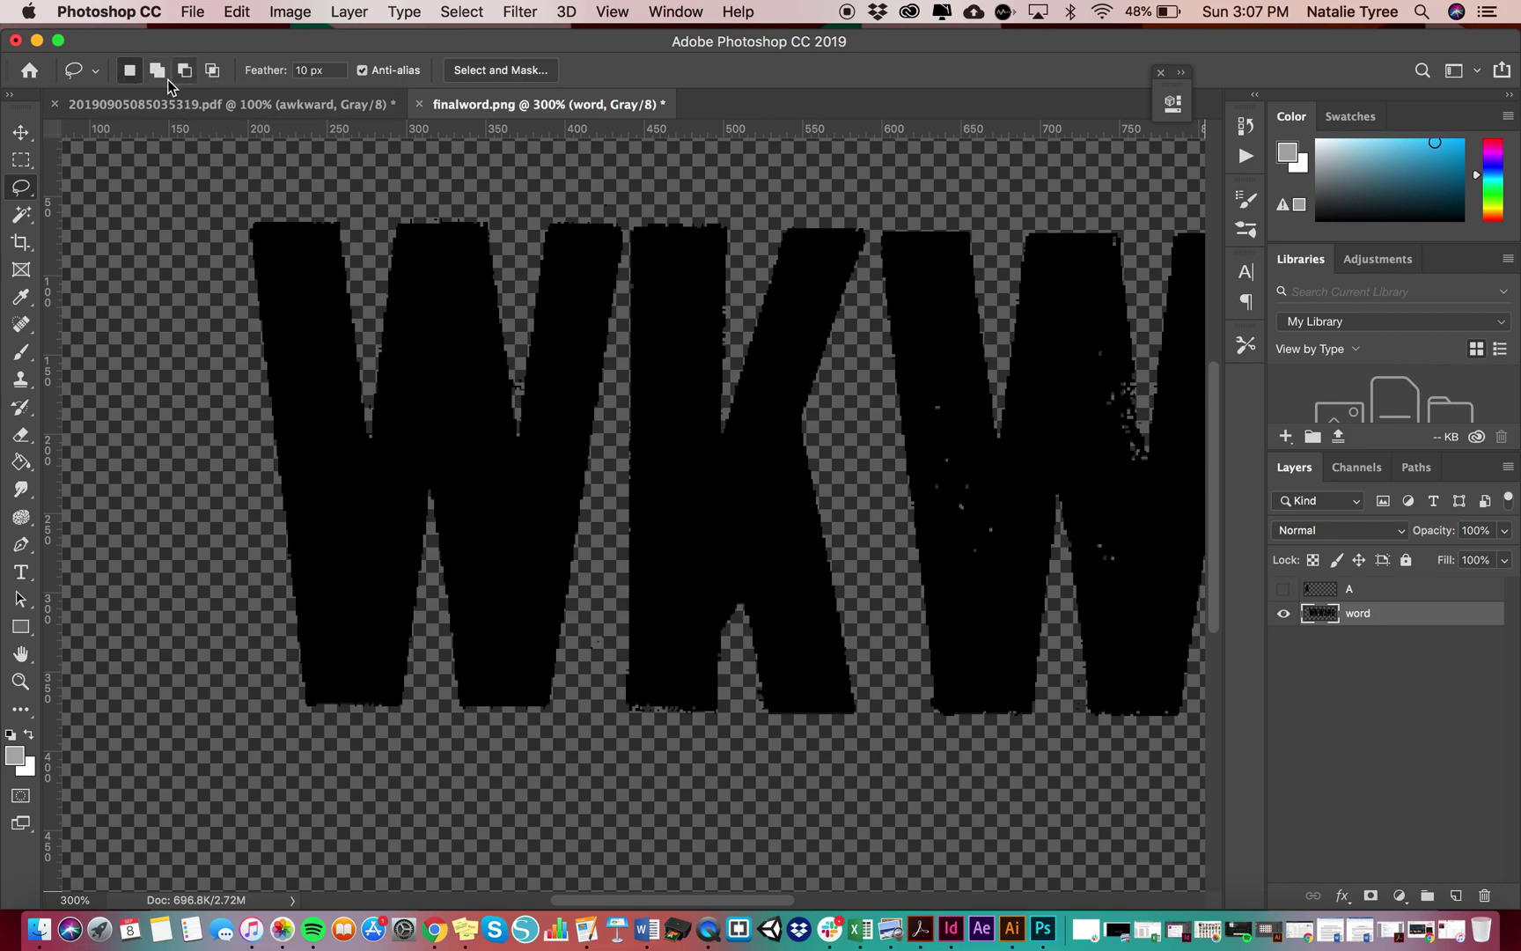
click(21, 159)
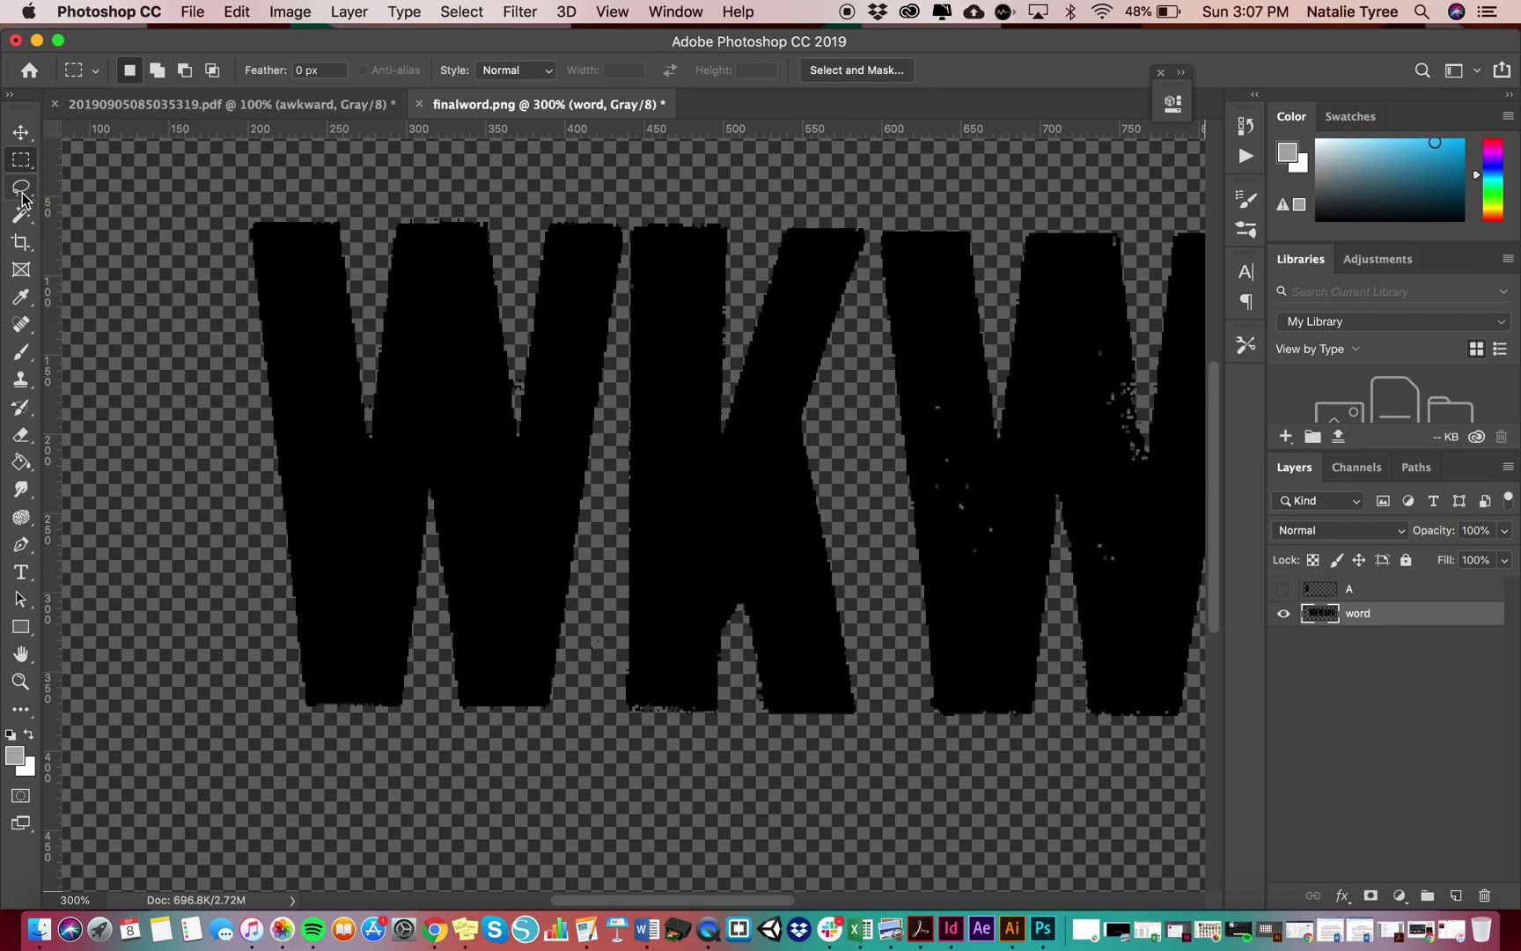
click(21, 190)
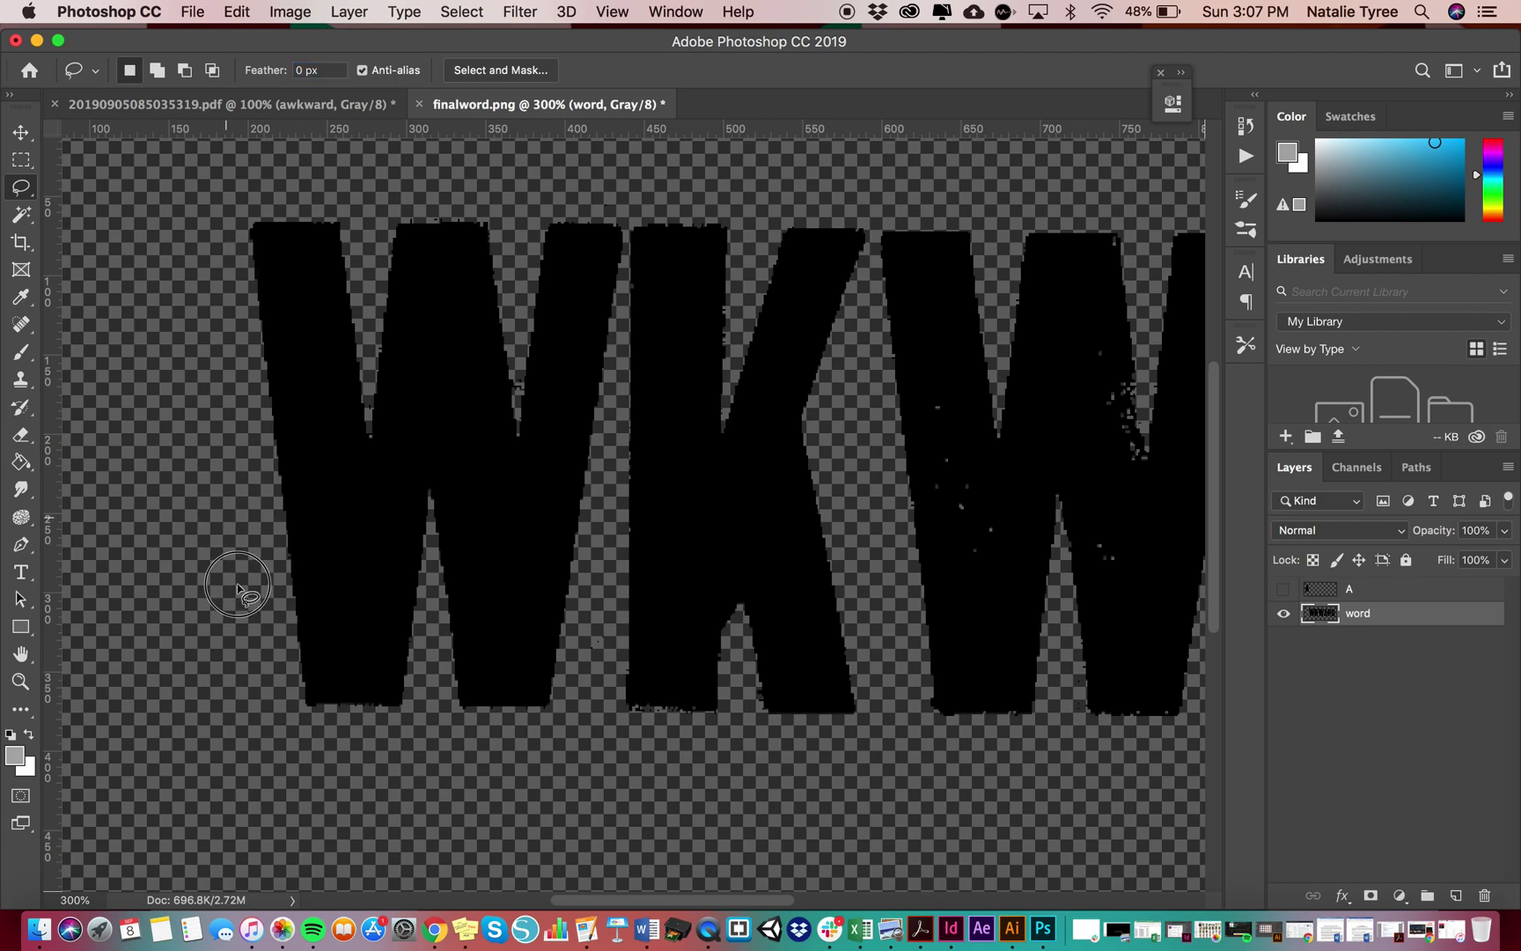
Lasso the leading W, adding its lower-right corner to the selection
click(274, 713)
mouse_move(274, 713)
mouse_down()
mouse_move(365, 751)
mouse_move(557, 759)
mouse_move(591, 691)
mouse_move(602, 396)
mouse_move(628, 283)
mouse_move(625, 209)
mouse_move(567, 177)
mouse_move(231, 195)
mouse_move(156, 418)
mouse_move(184, 560)
mouse_move(256, 733)
mouse_move(414, 771)
mouse_up()
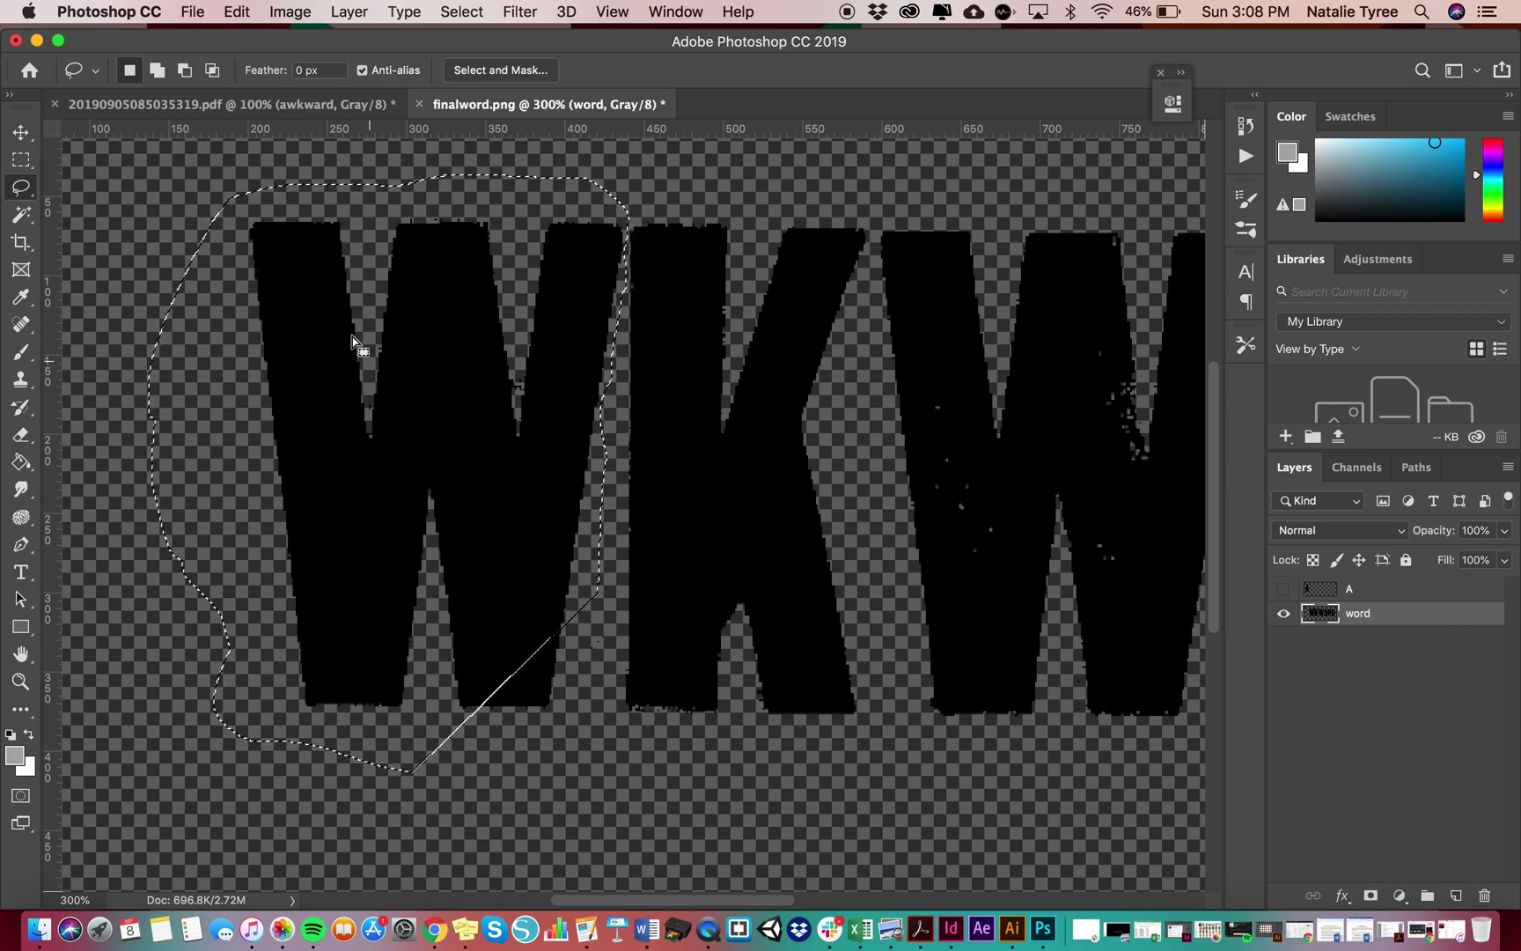
click(155, 72)
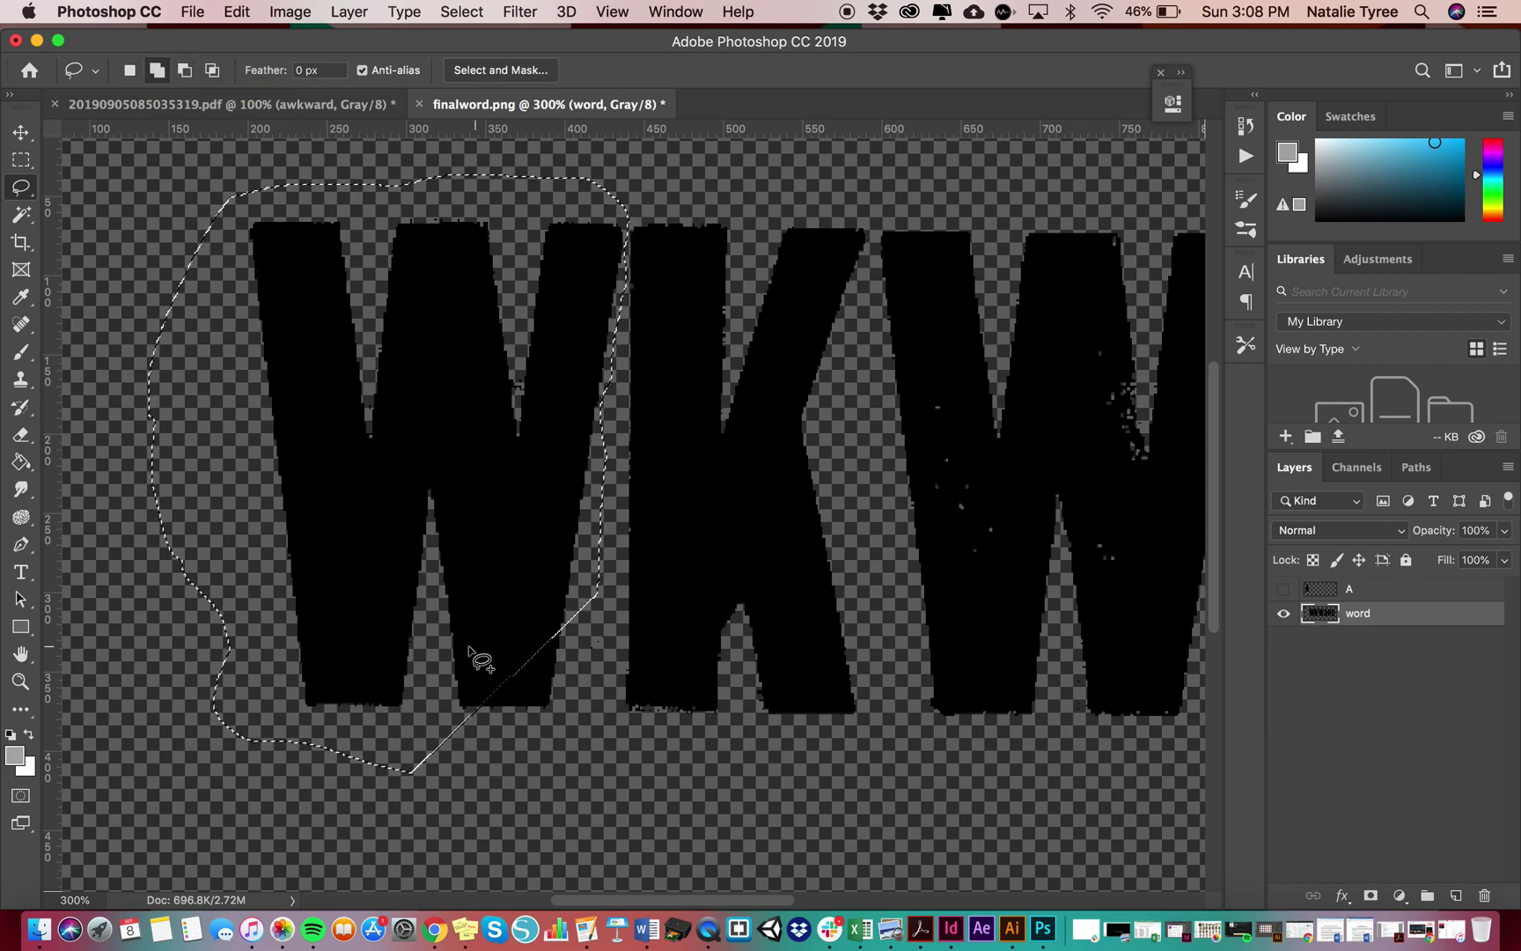
mouse_move(508, 757)
mouse_down()
mouse_move(548, 742)
mouse_move(577, 703)
mouse_up()
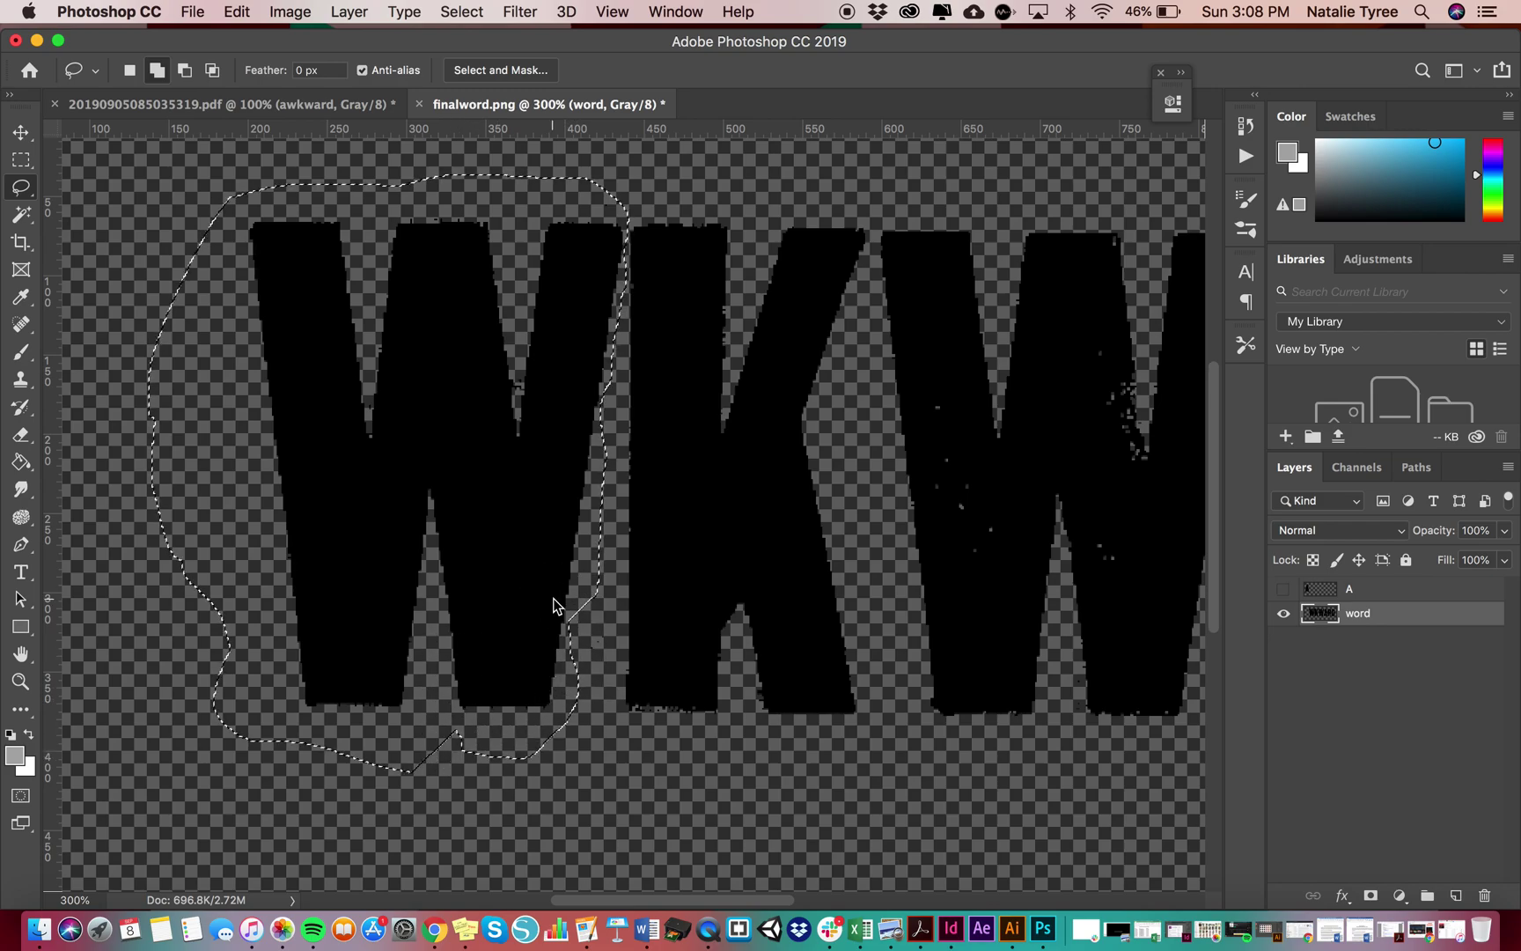
drag(554, 605, 554, 605)
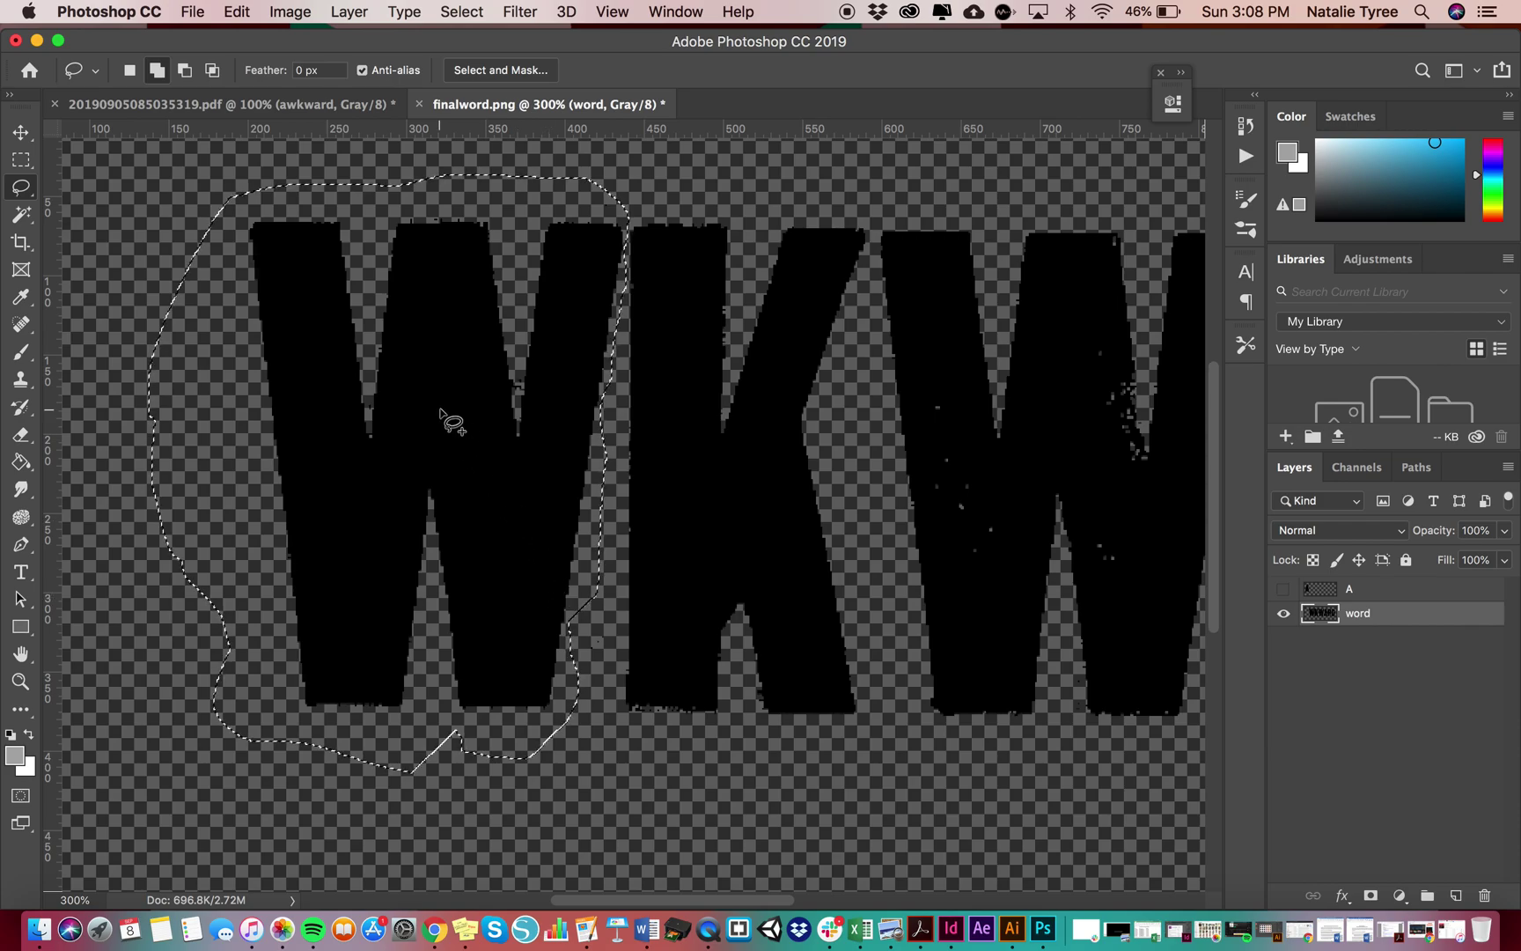
Cut the W onto its own Layer 1 and hide the word layer, zooming back out
right_click(344, 323)
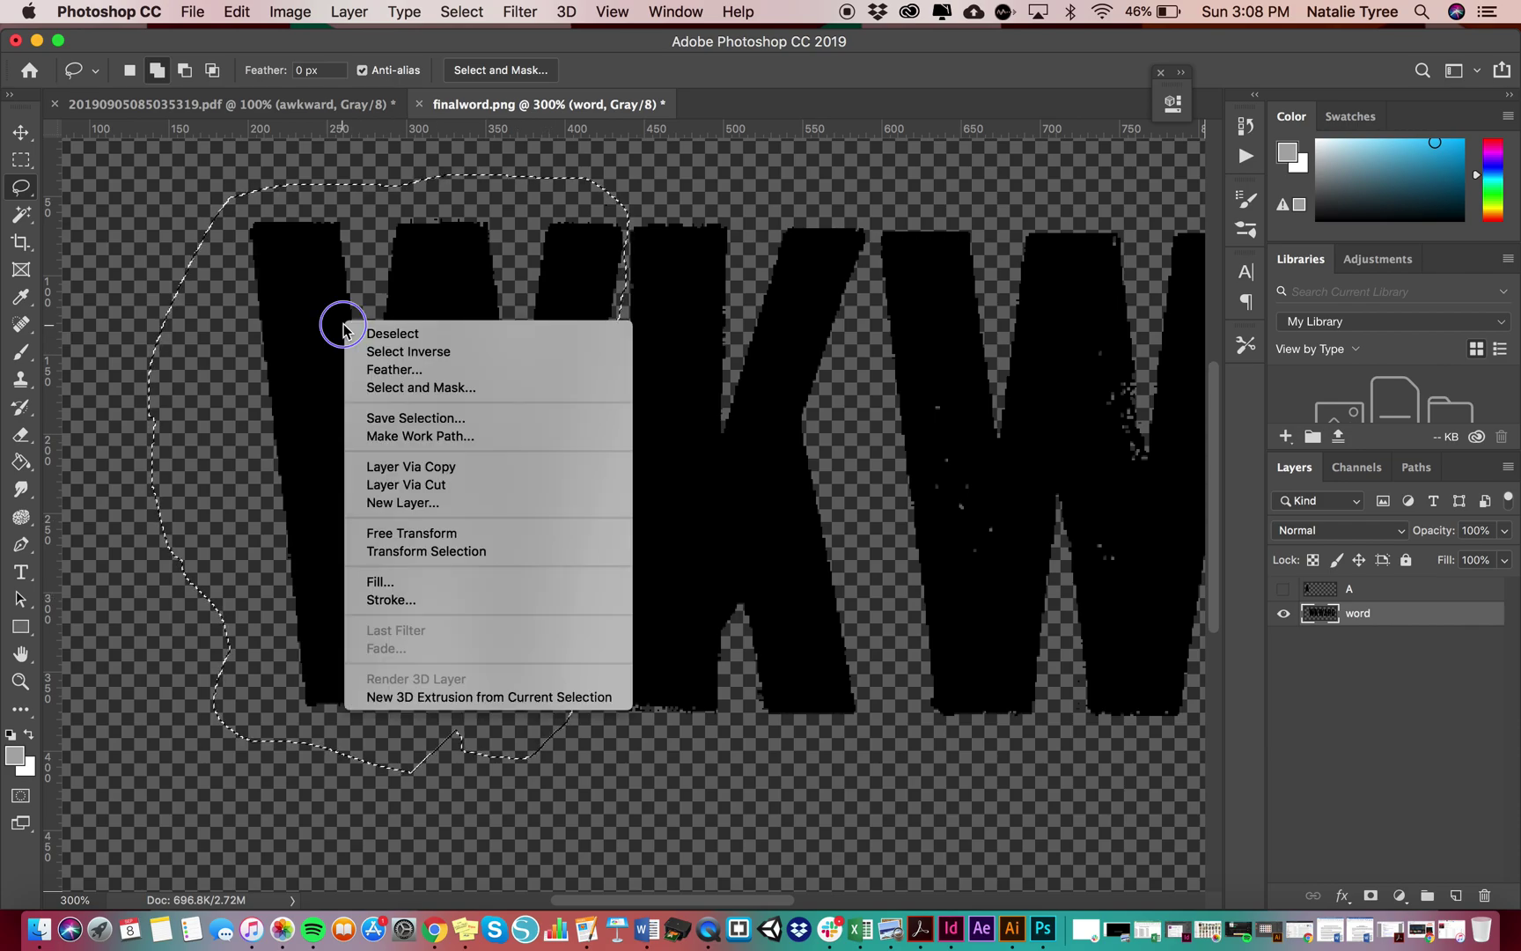
click(478, 485)
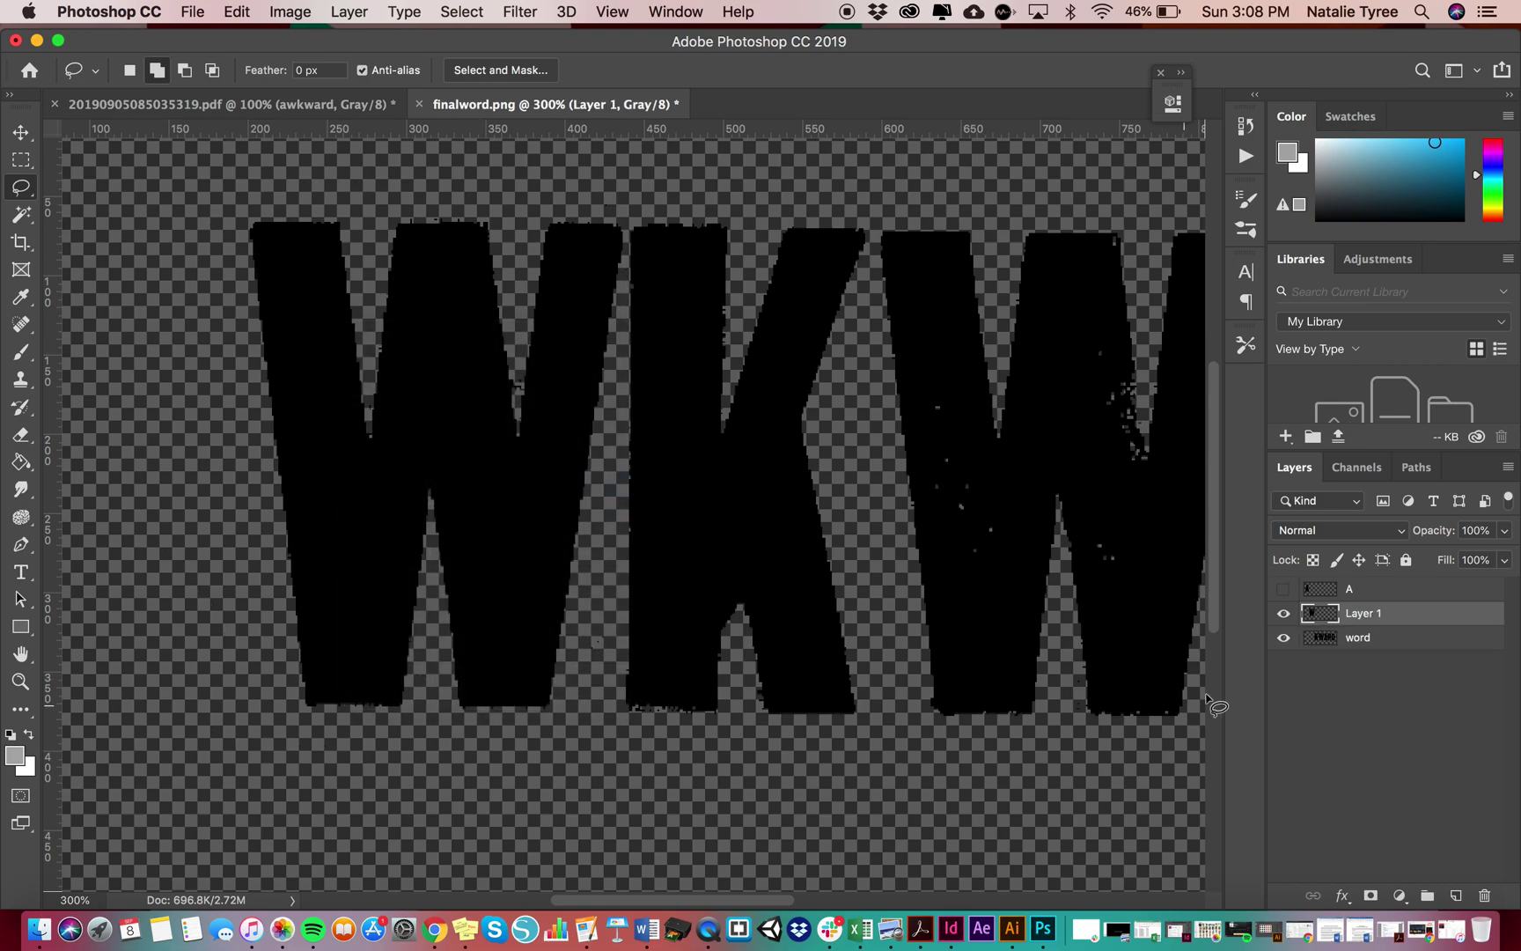
click(1311, 645)
click(1284, 637)
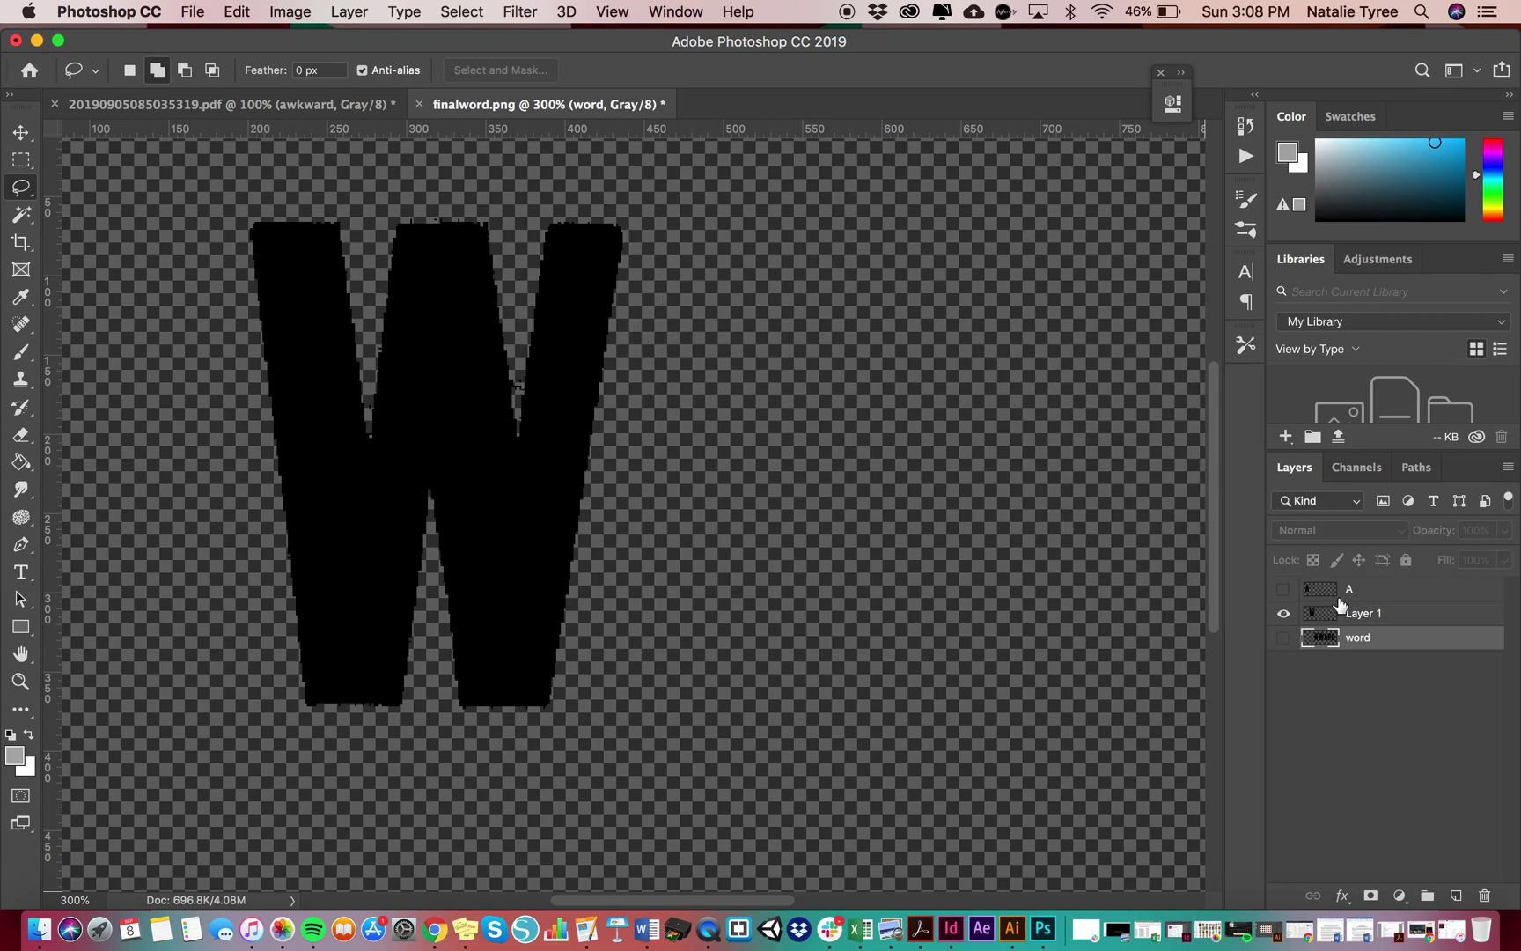
click(1320, 593)
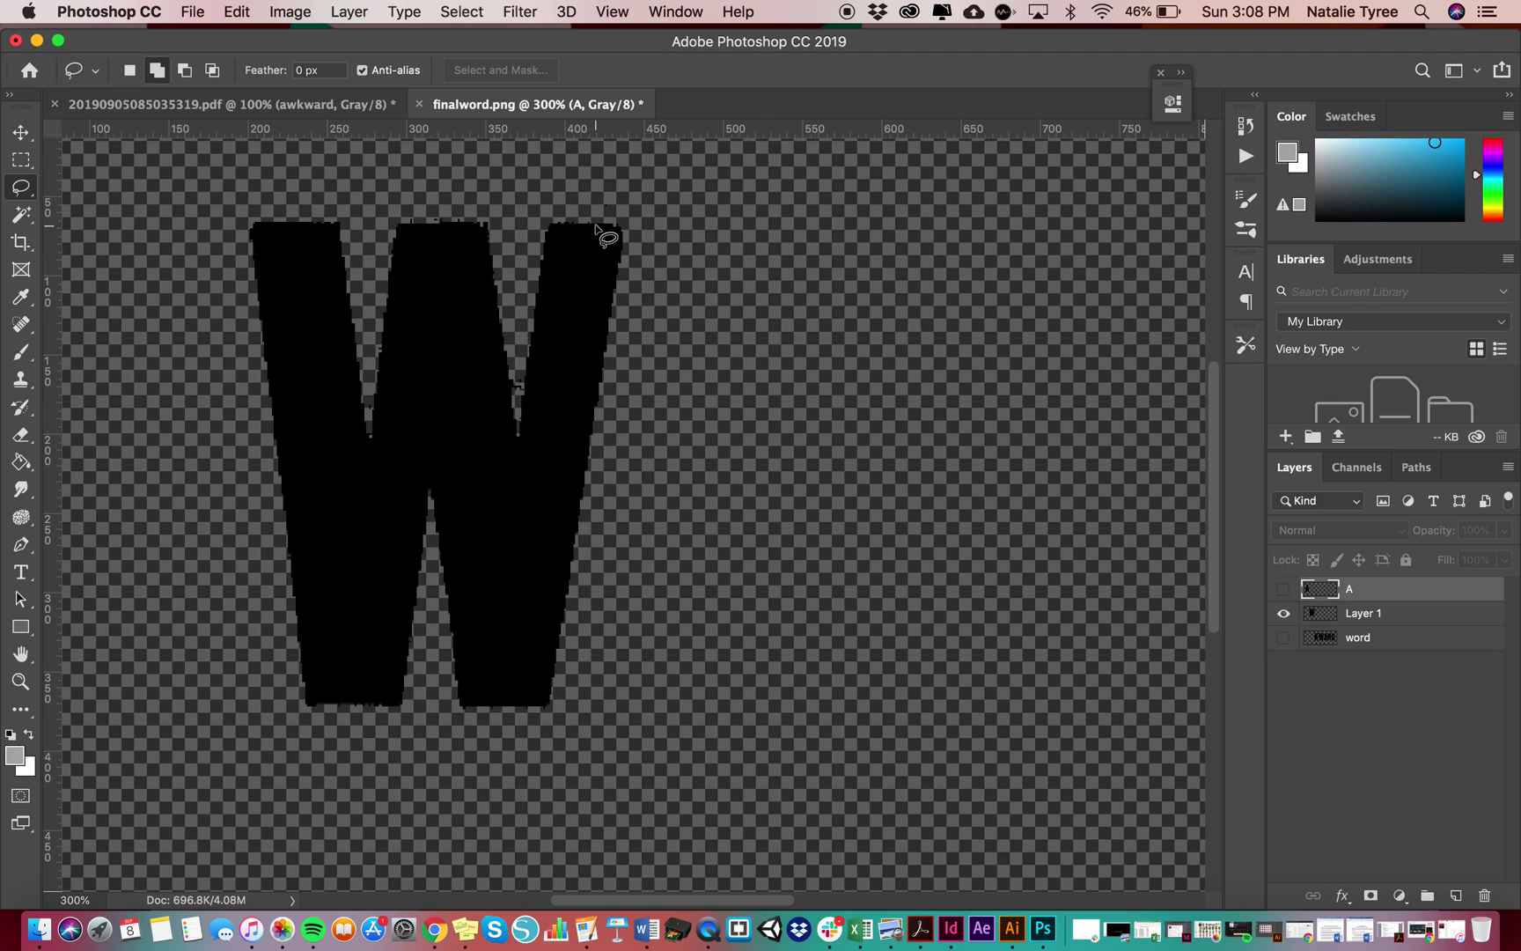
key(super+minus)
key(super+minus)
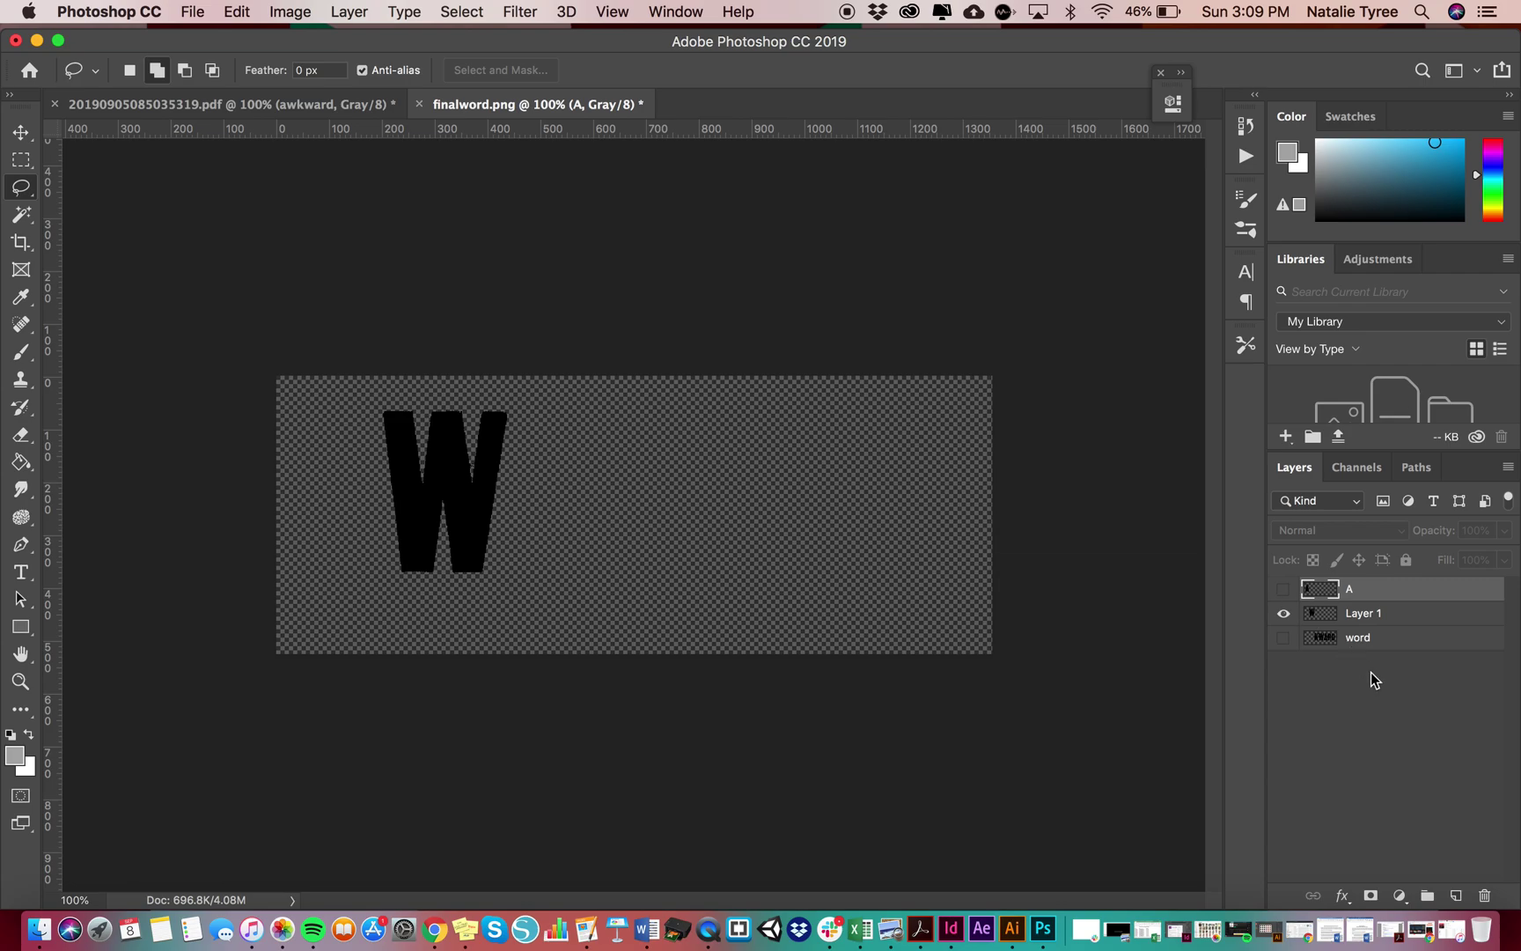
Show the word layer again and rename Layer 1 to 'W'
click(1309, 649)
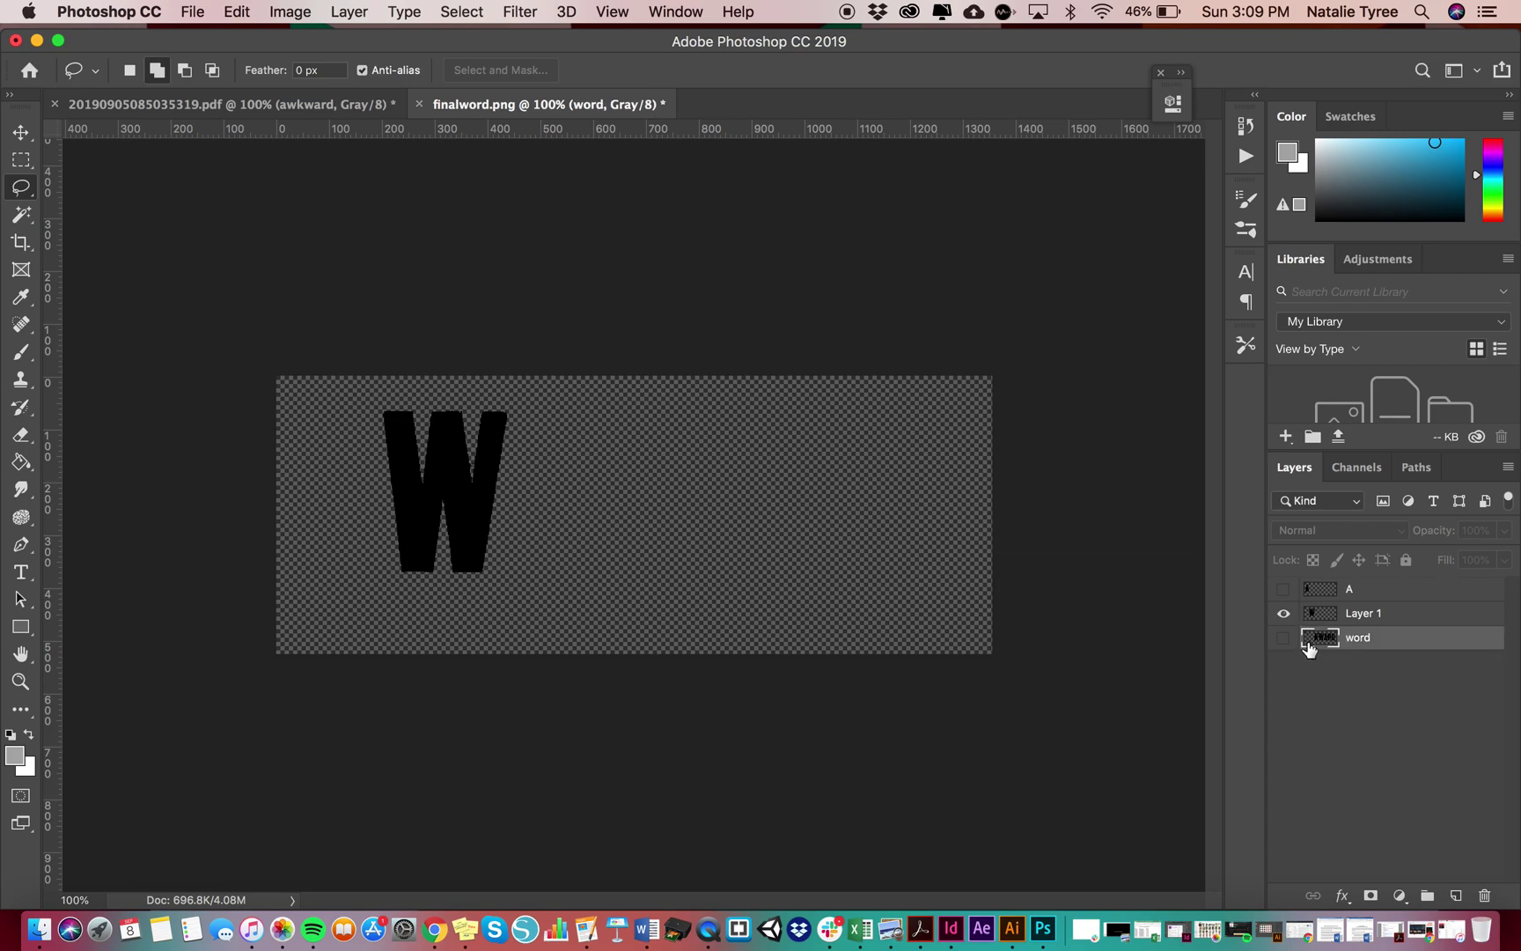
click(1284, 638)
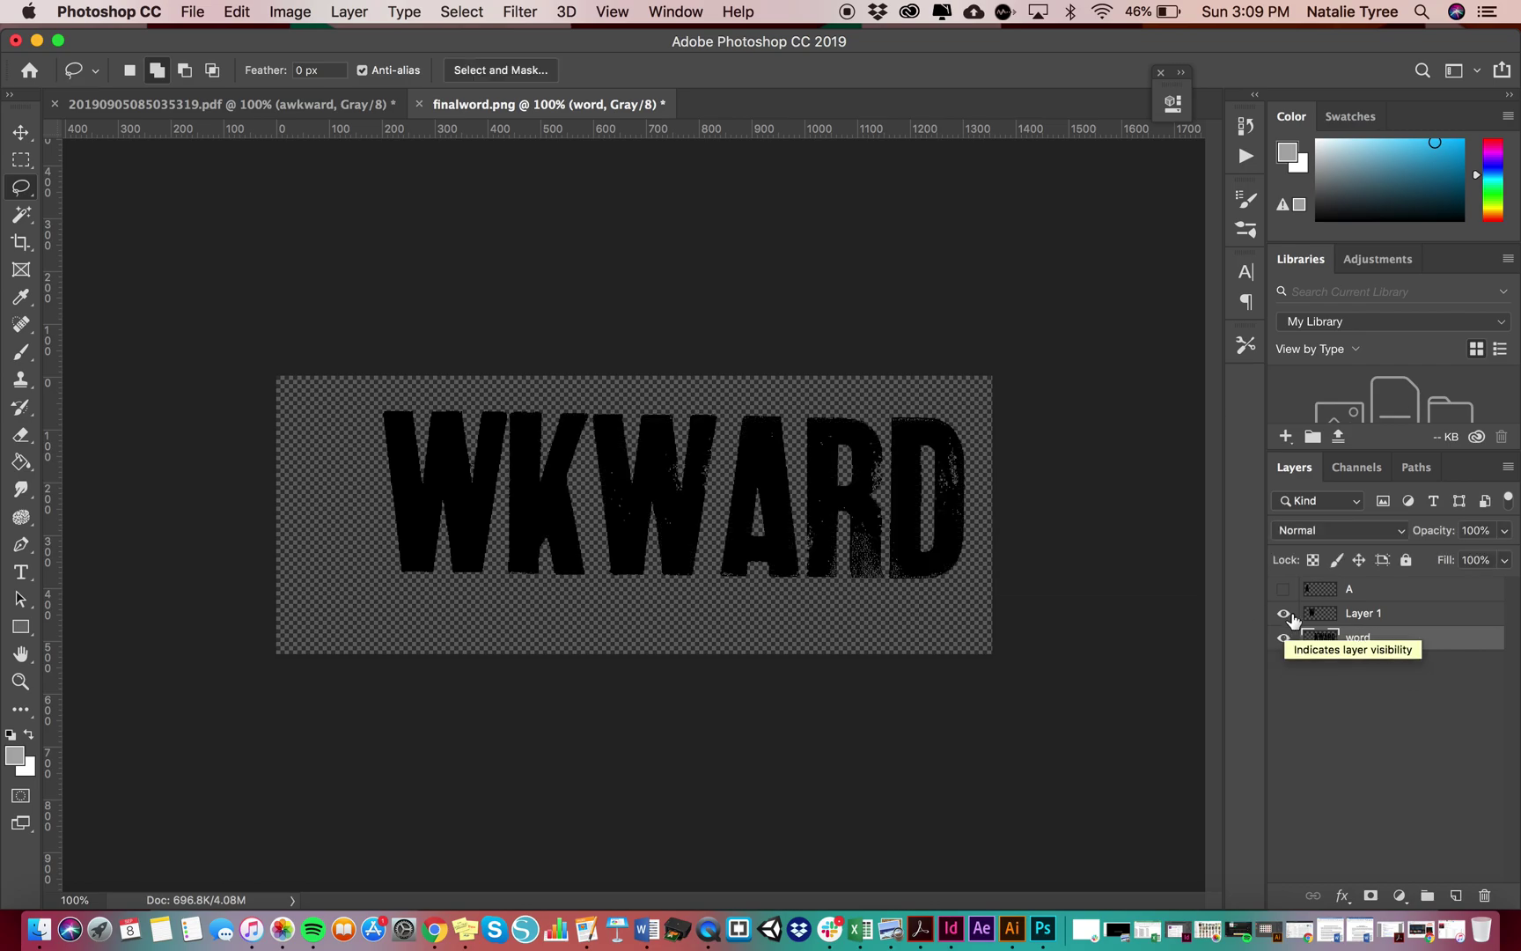
double_click(1382, 616)
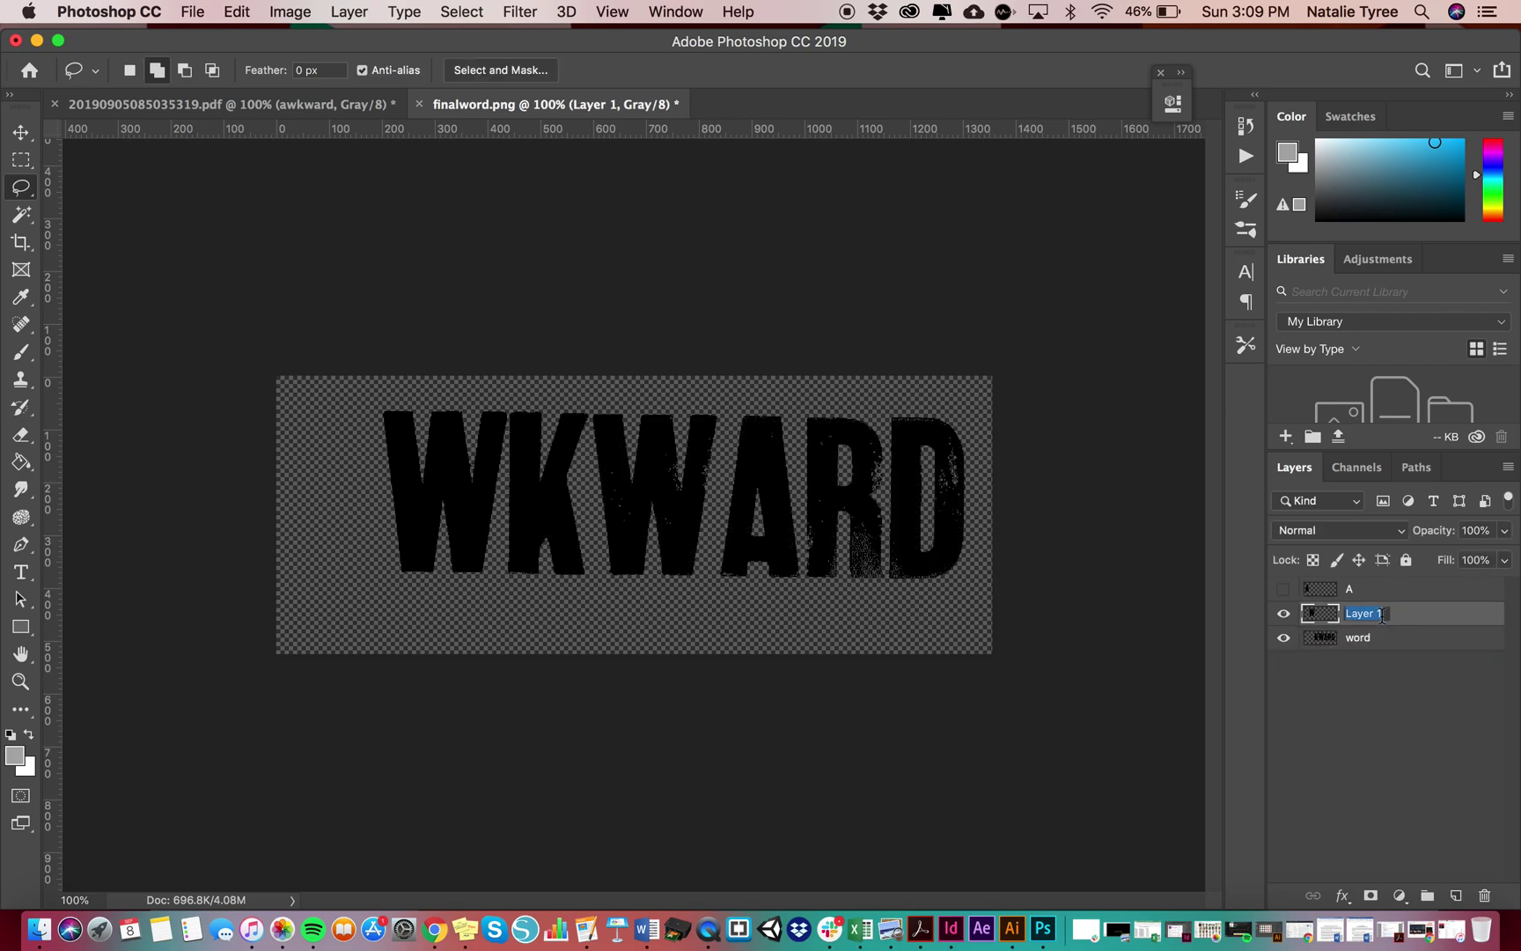
text(W)
click(1333, 700)
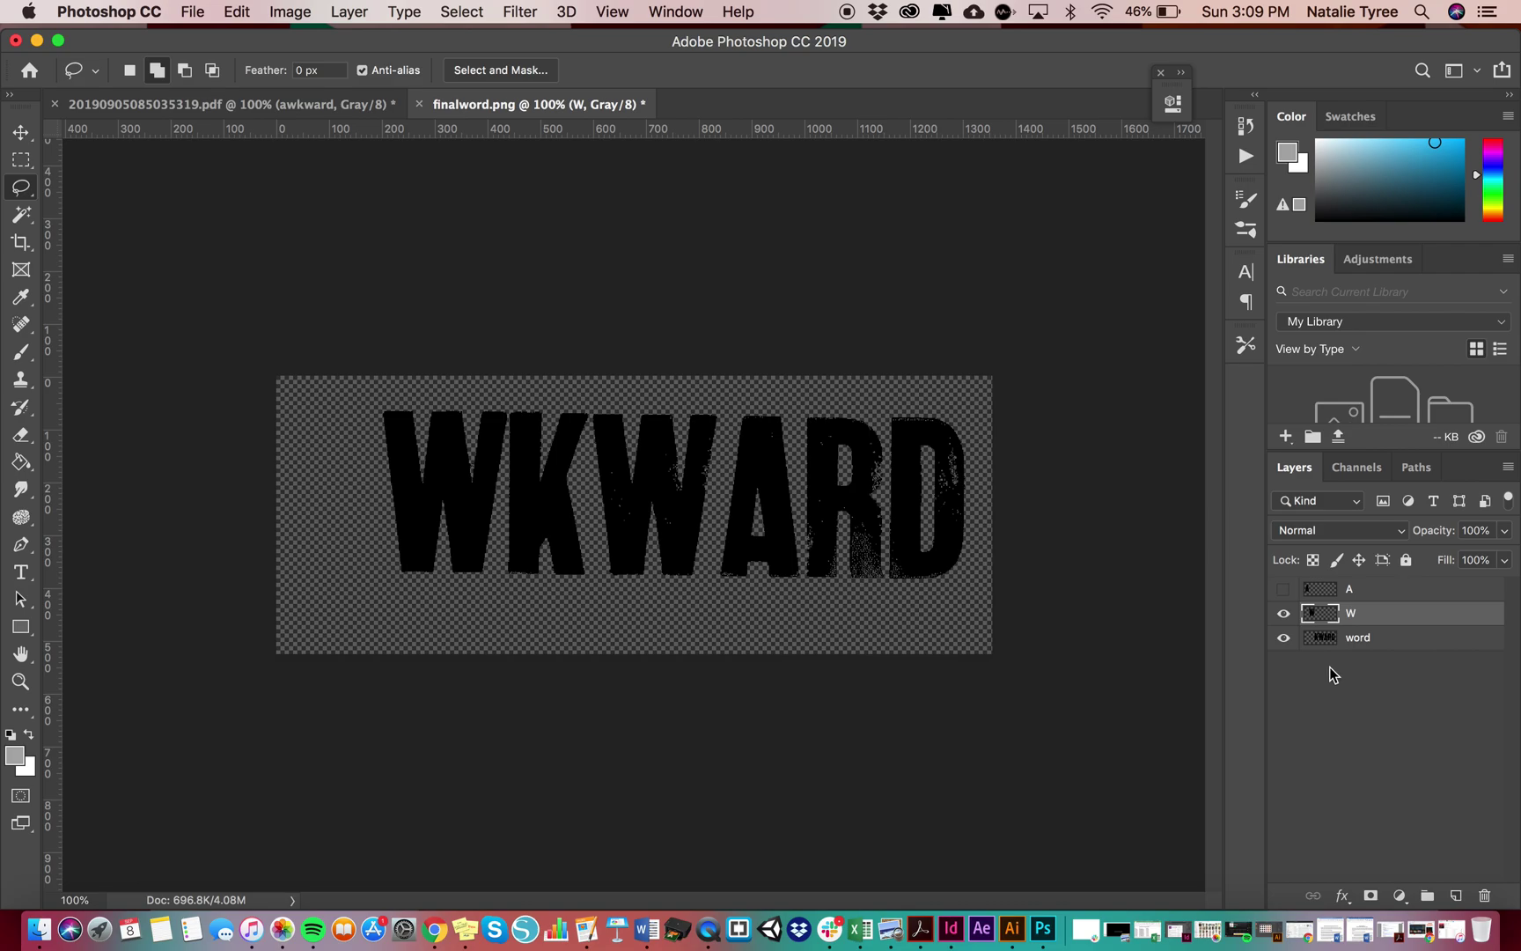
Hide the word and W layers and show layer A, so only the lone A is visible
click(1327, 638)
click(1282, 614)
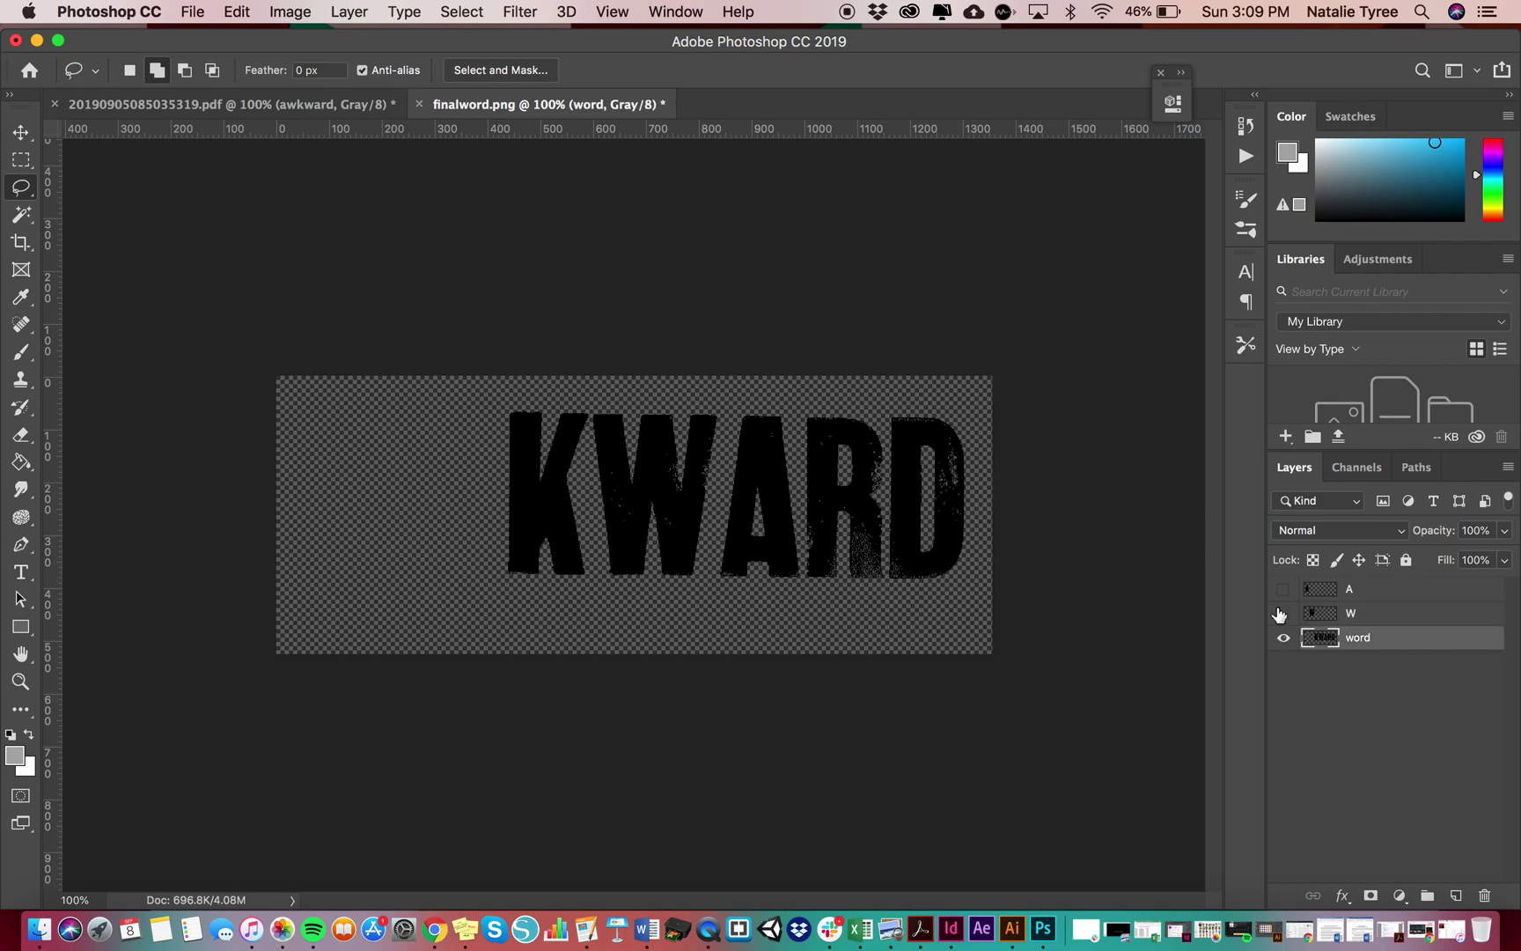
click(1280, 613)
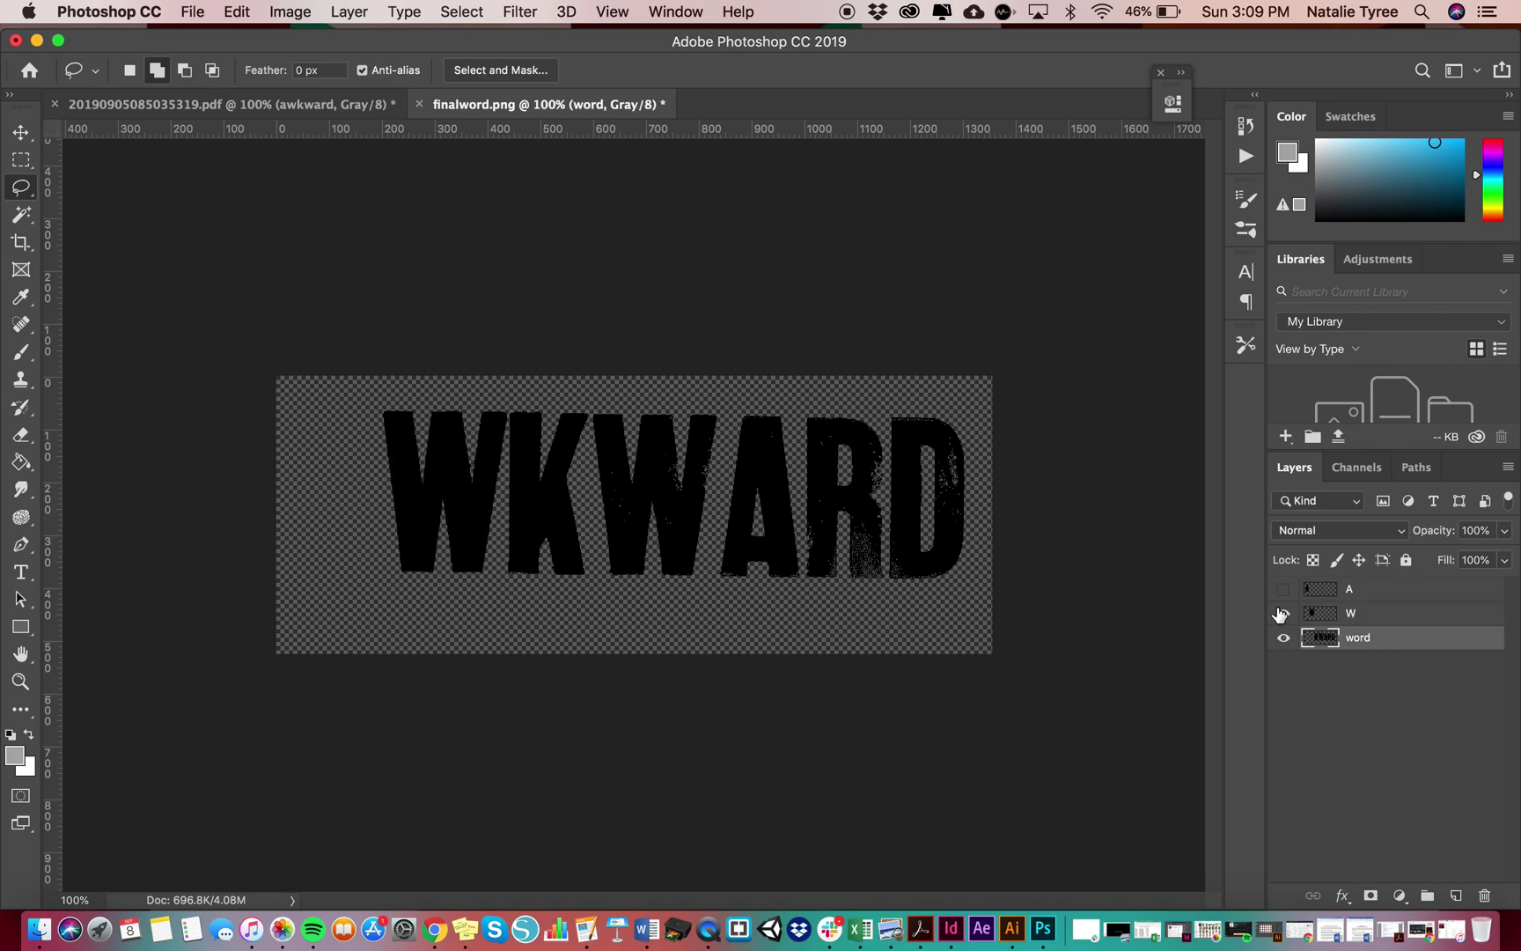
click(1320, 591)
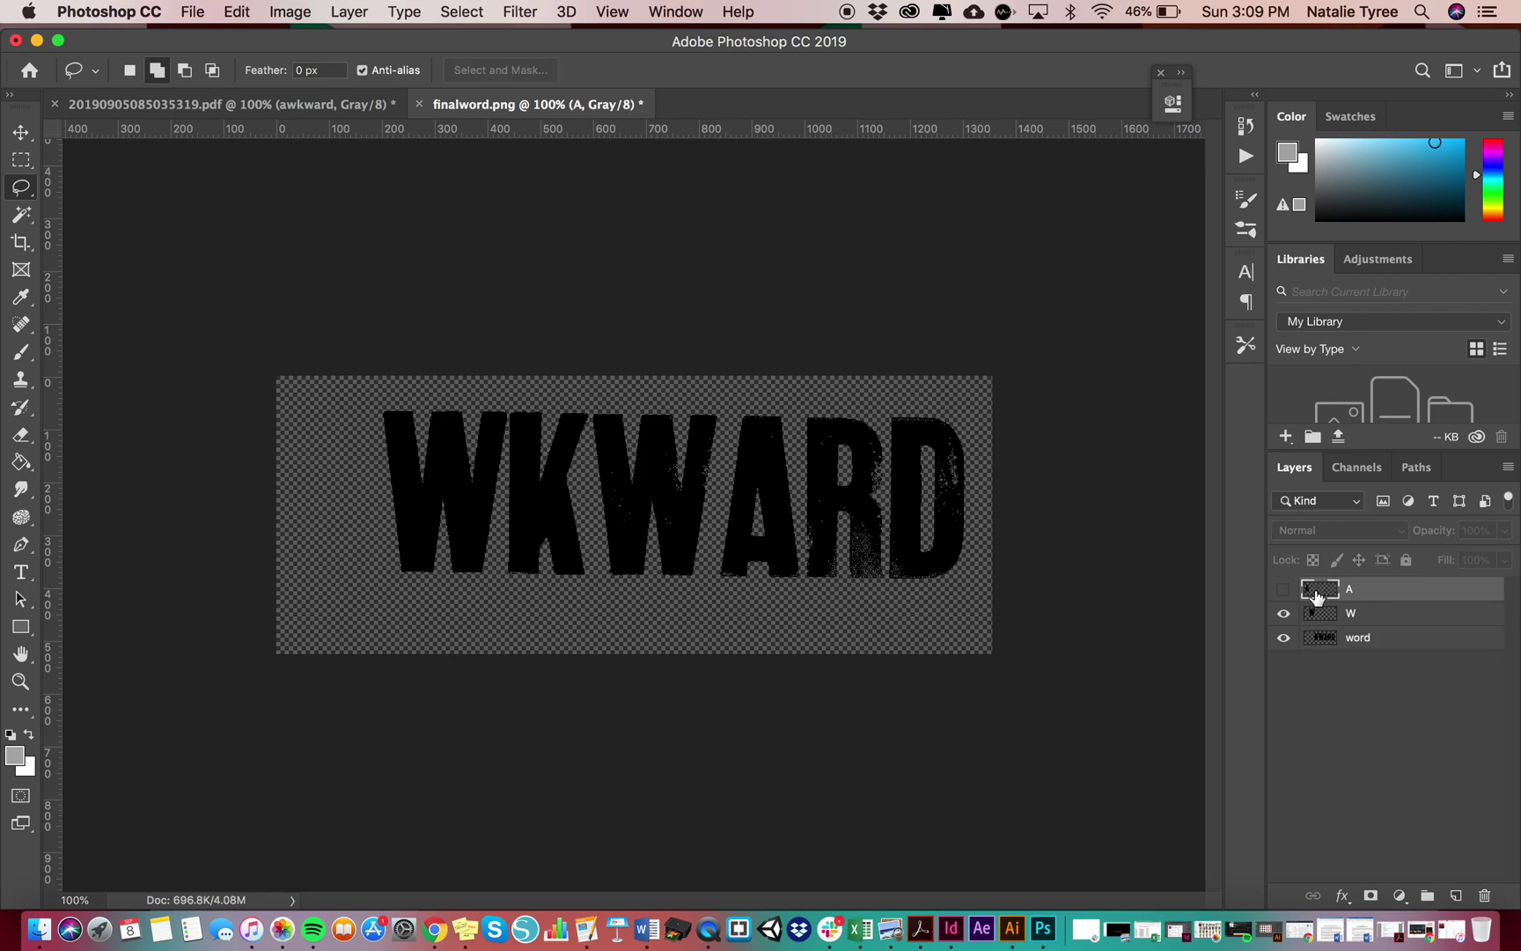
click(1327, 643)
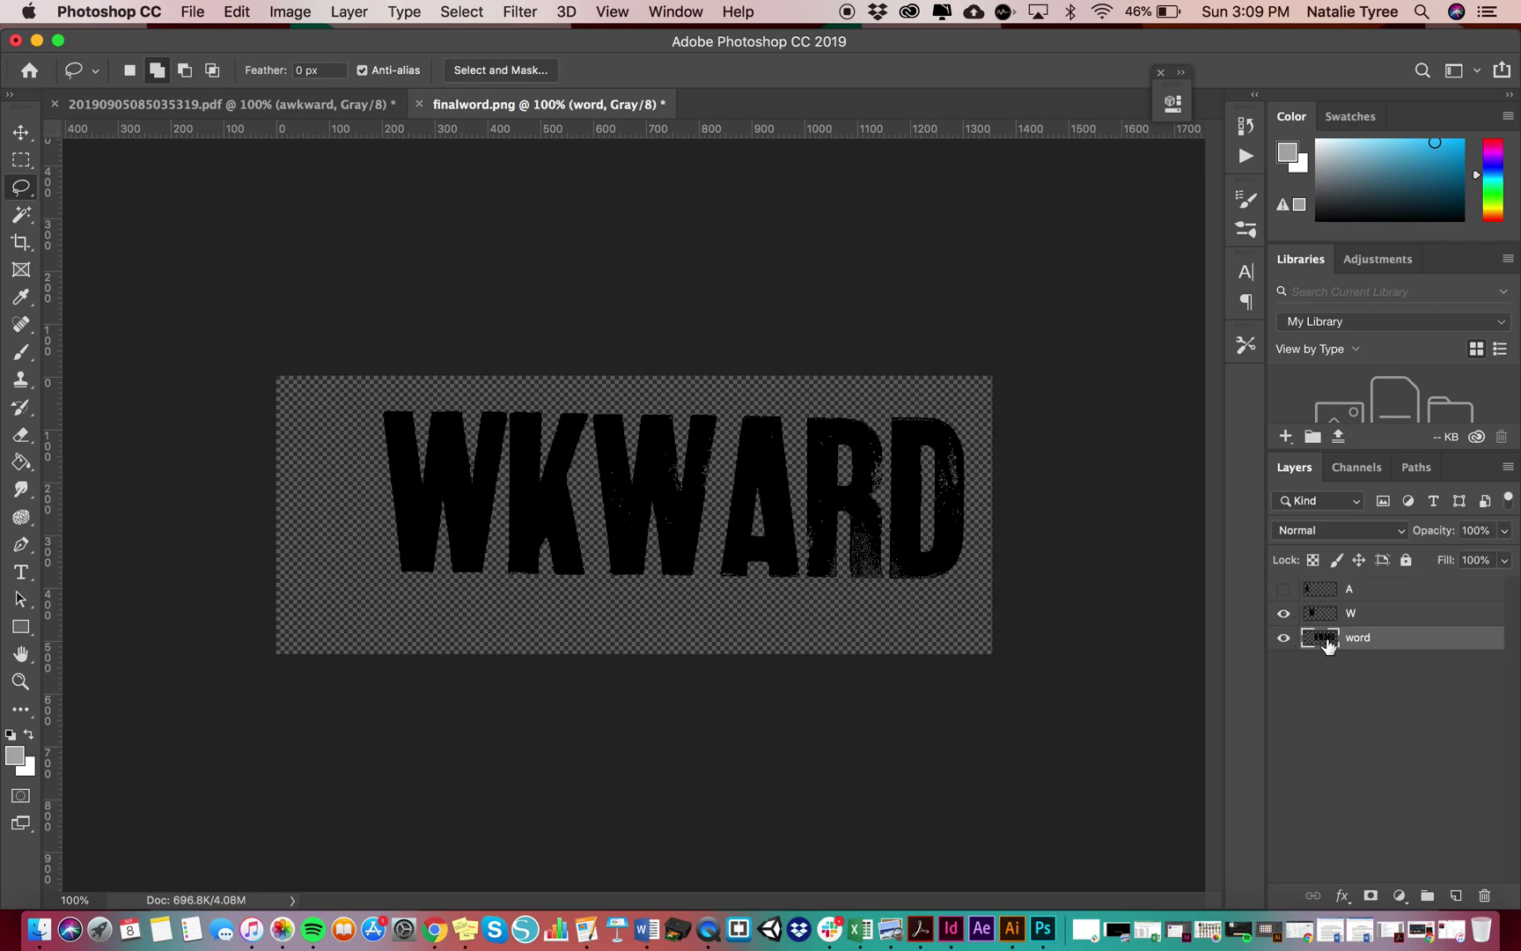
click(1282, 637)
click(1300, 596)
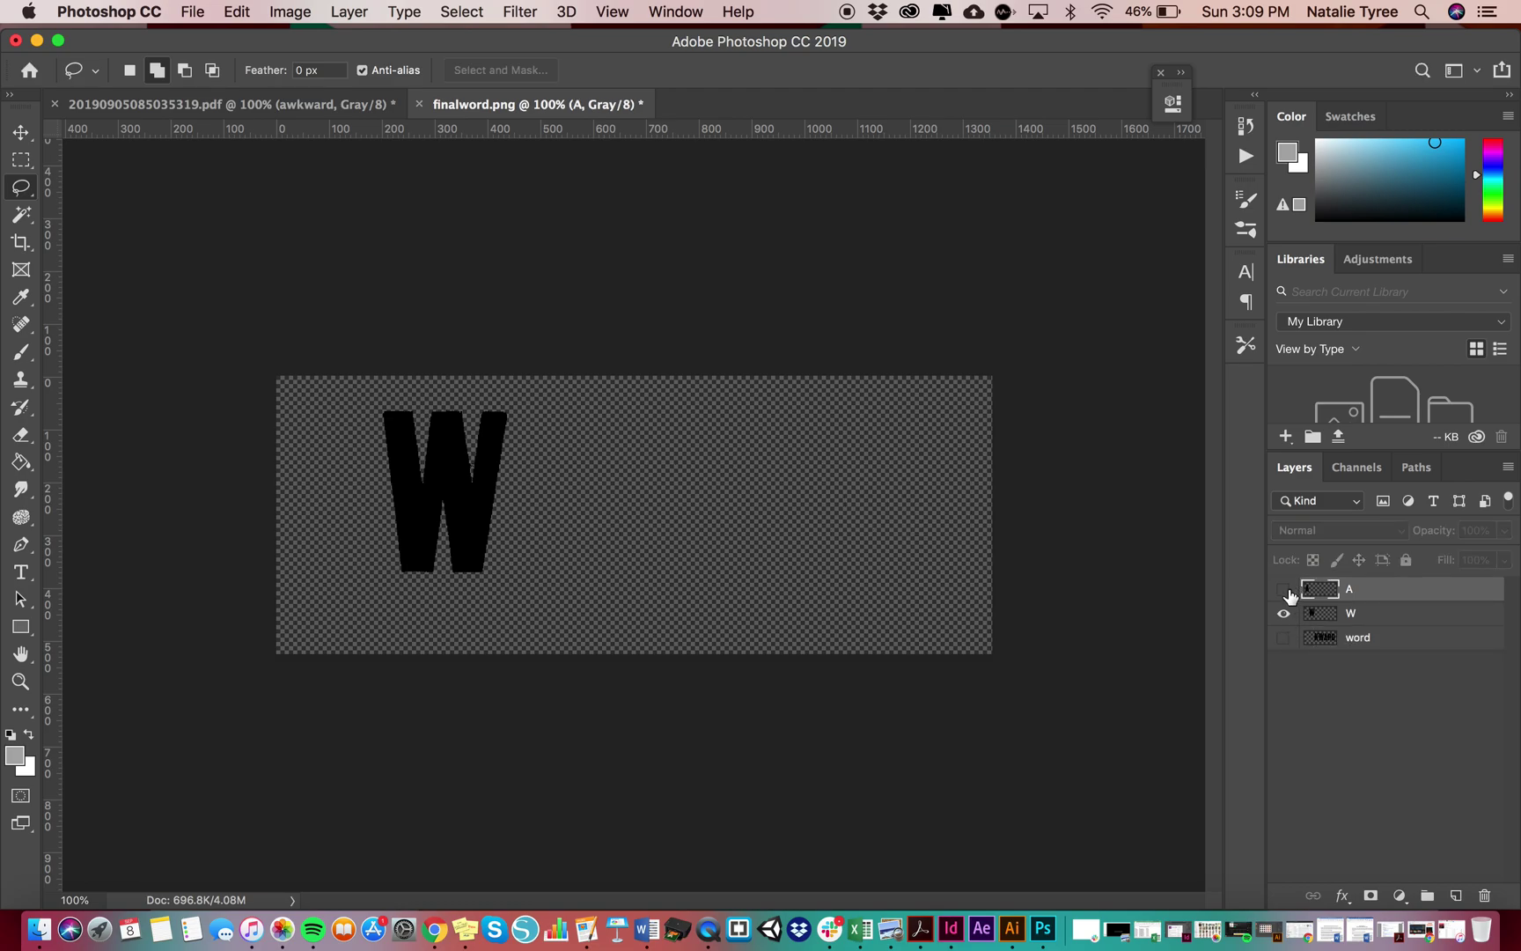
click(1283, 589)
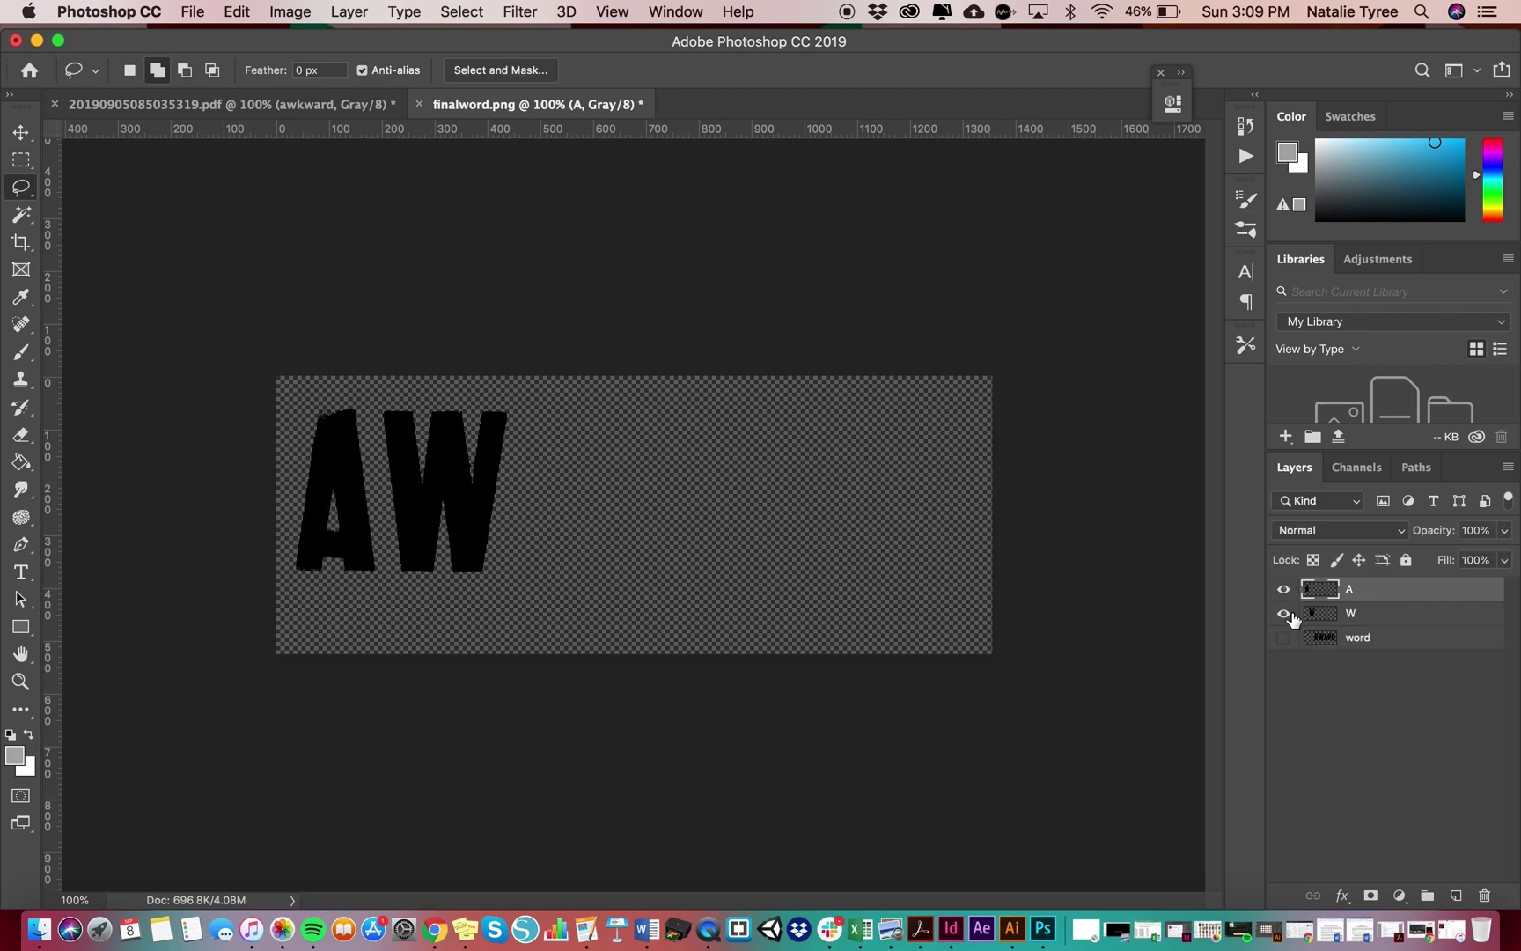
click(1284, 613)
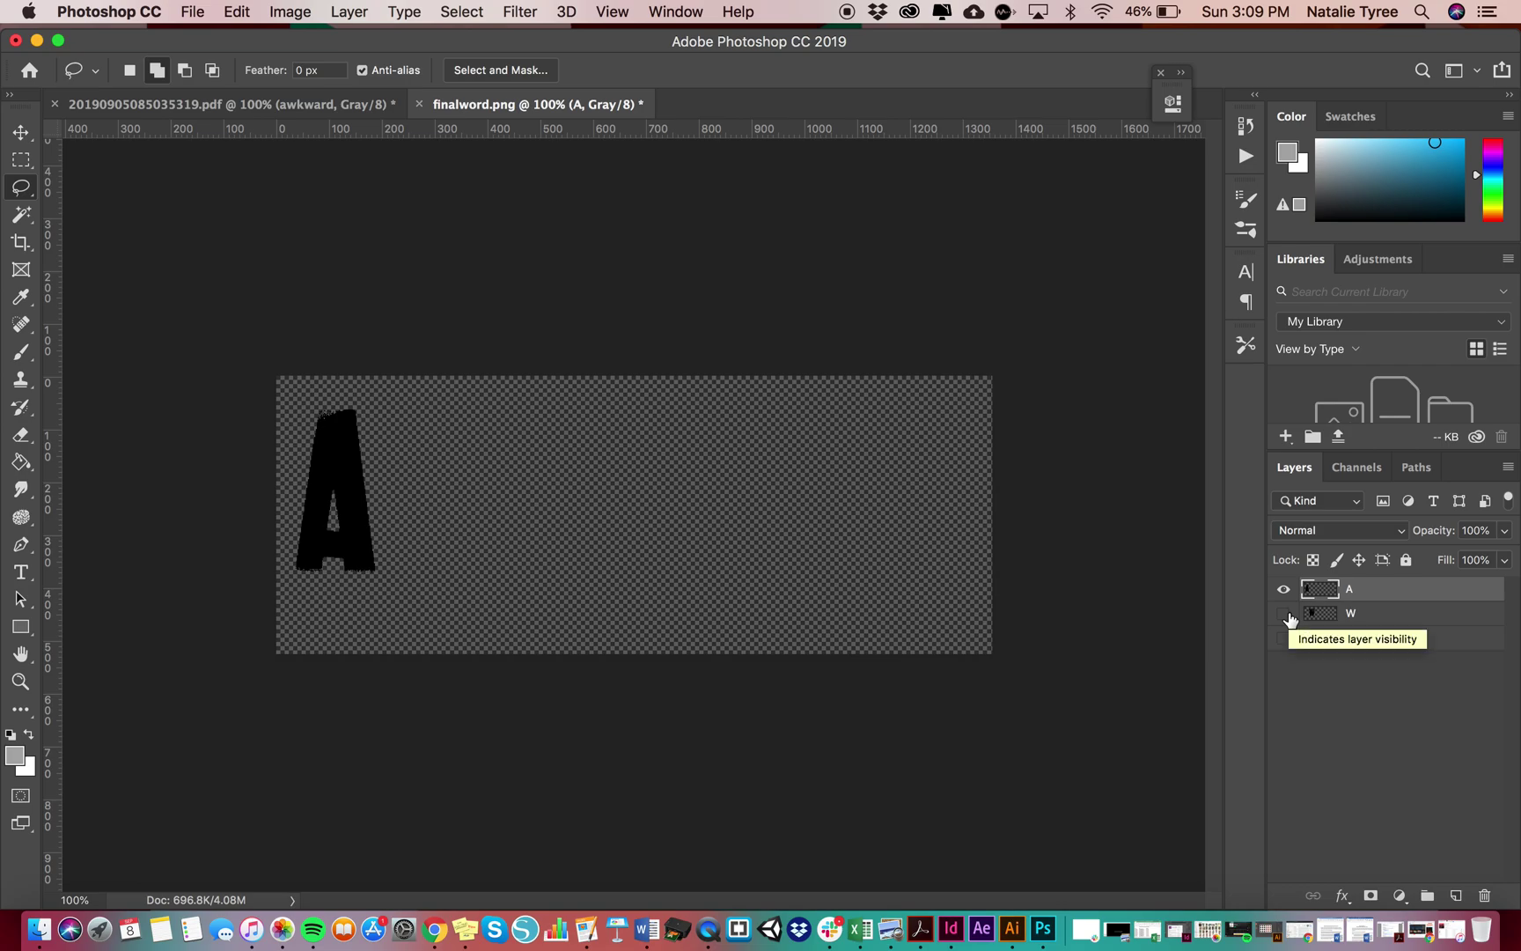
Save a PNG copy named A.png into KineticType_demo, accepting the default PNG options
click(192, 11)
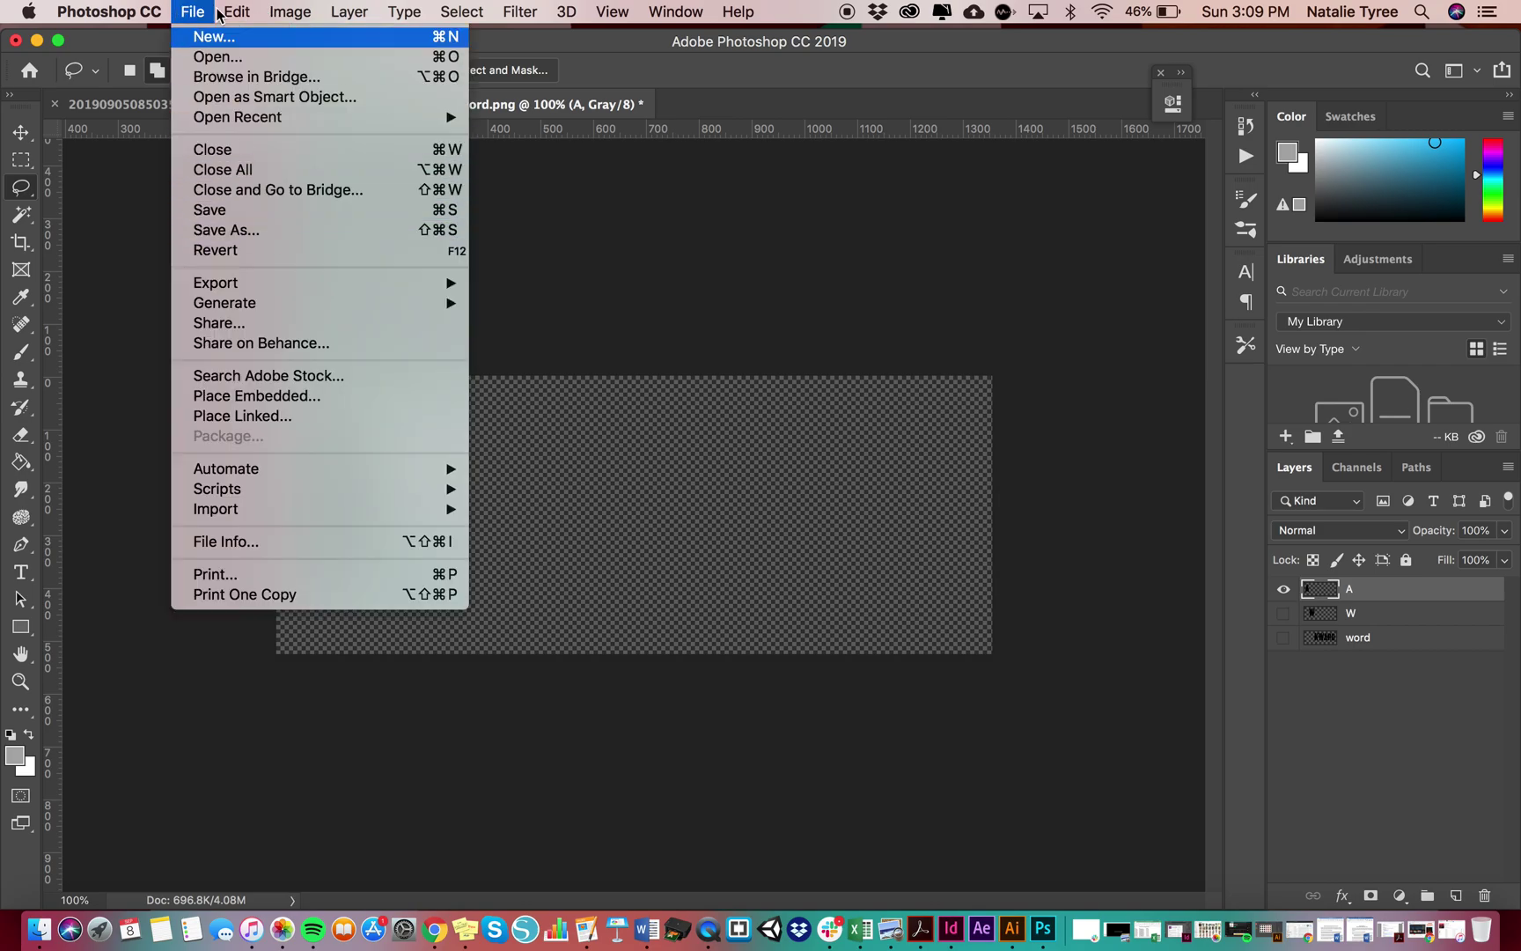
click(188, 11)
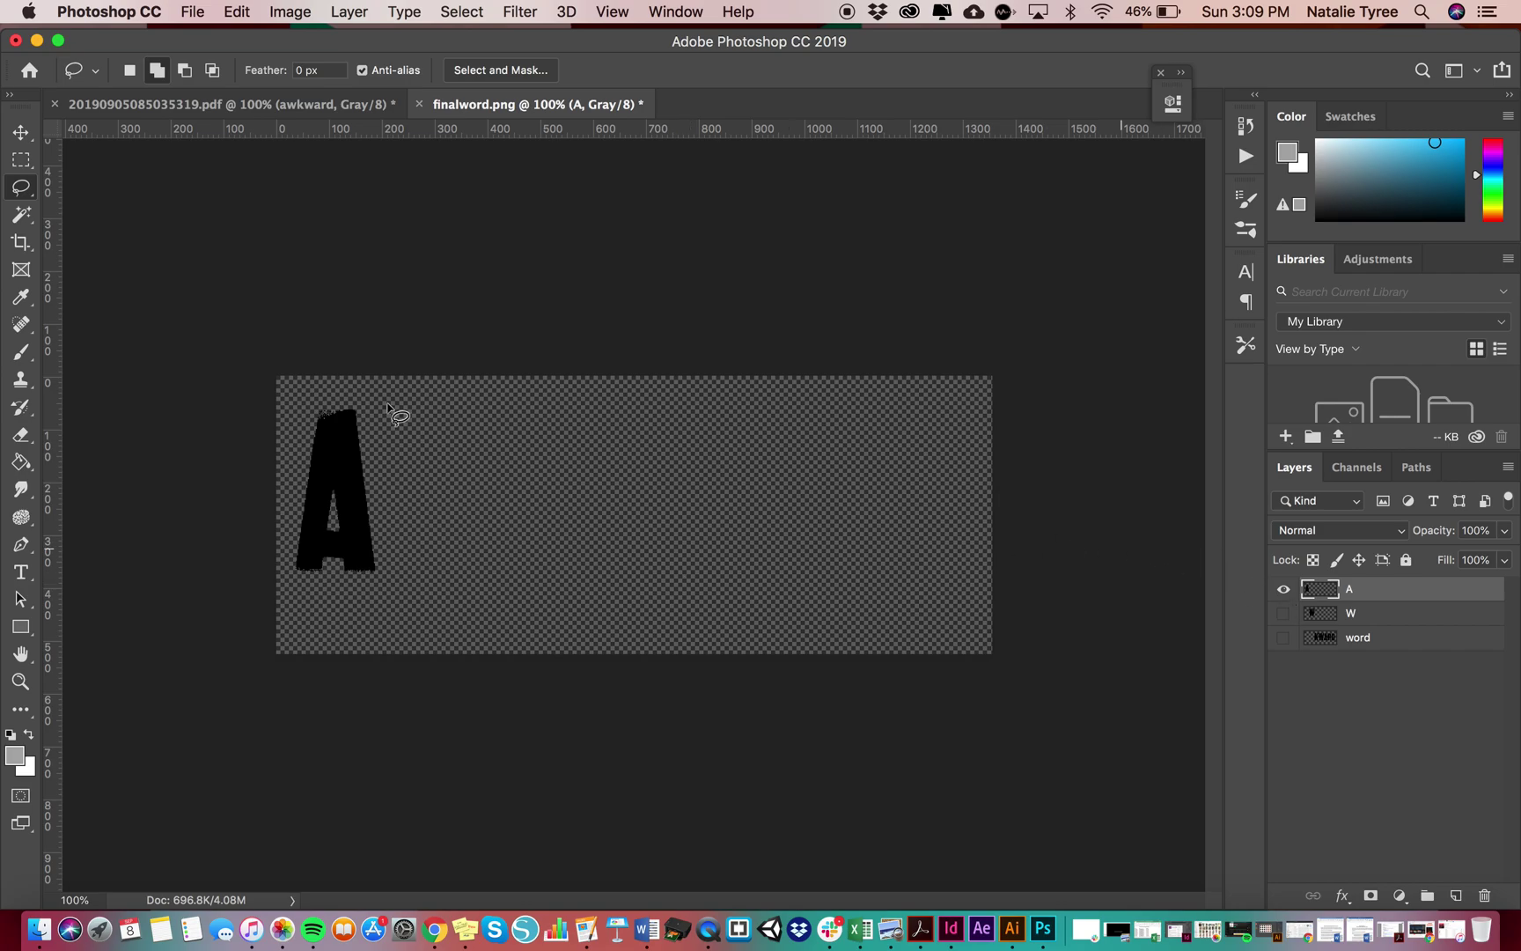
click(192, 12)
click(224, 230)
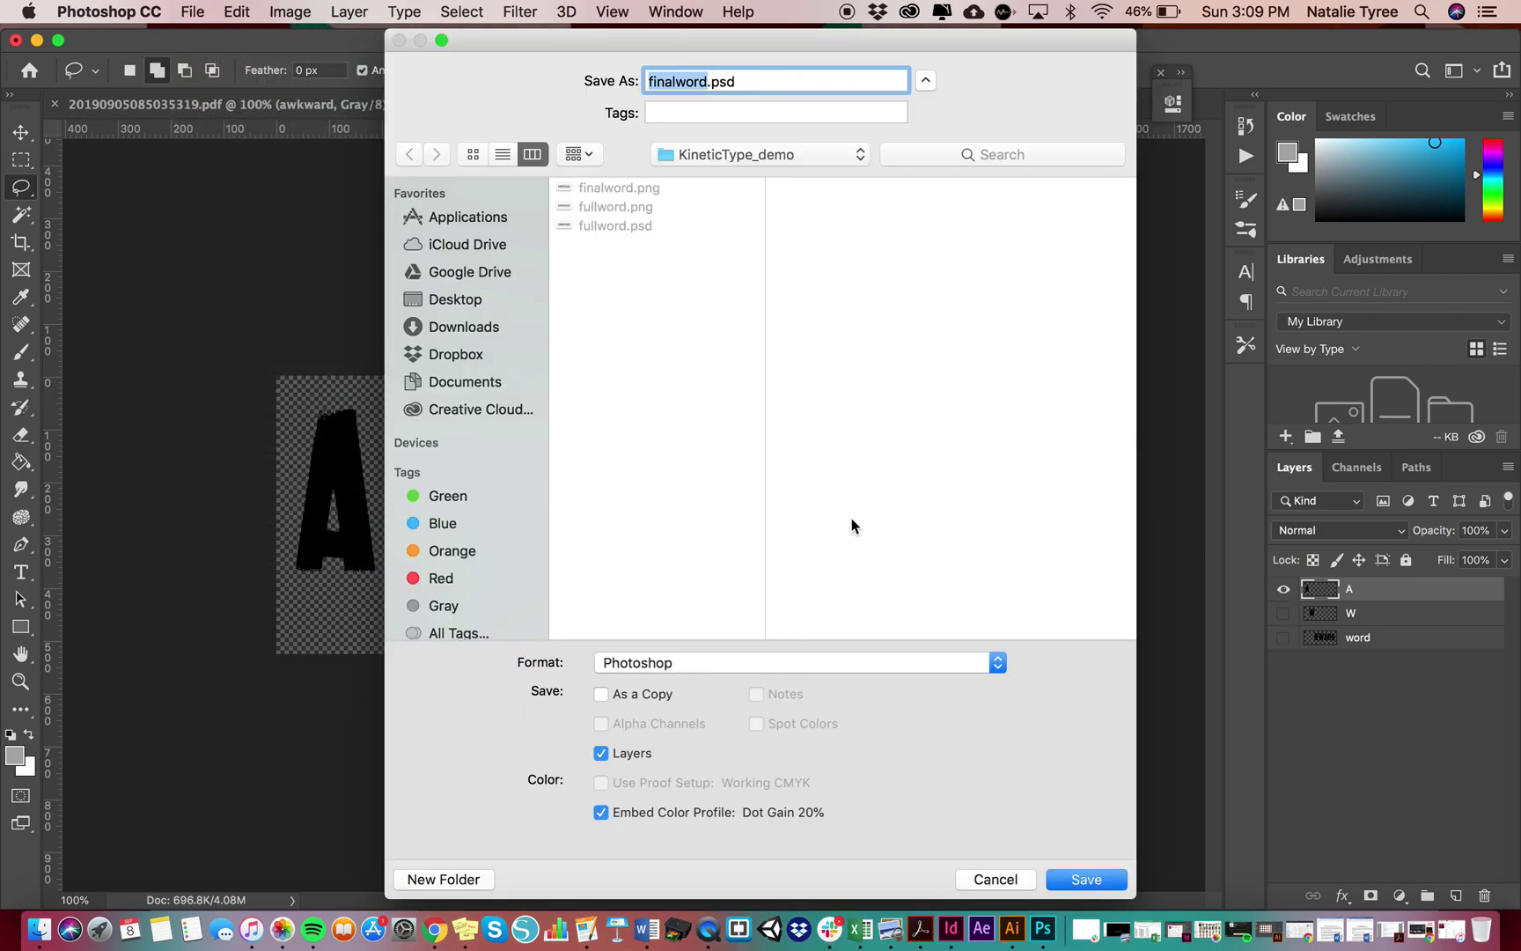
text(A)
click(708, 678)
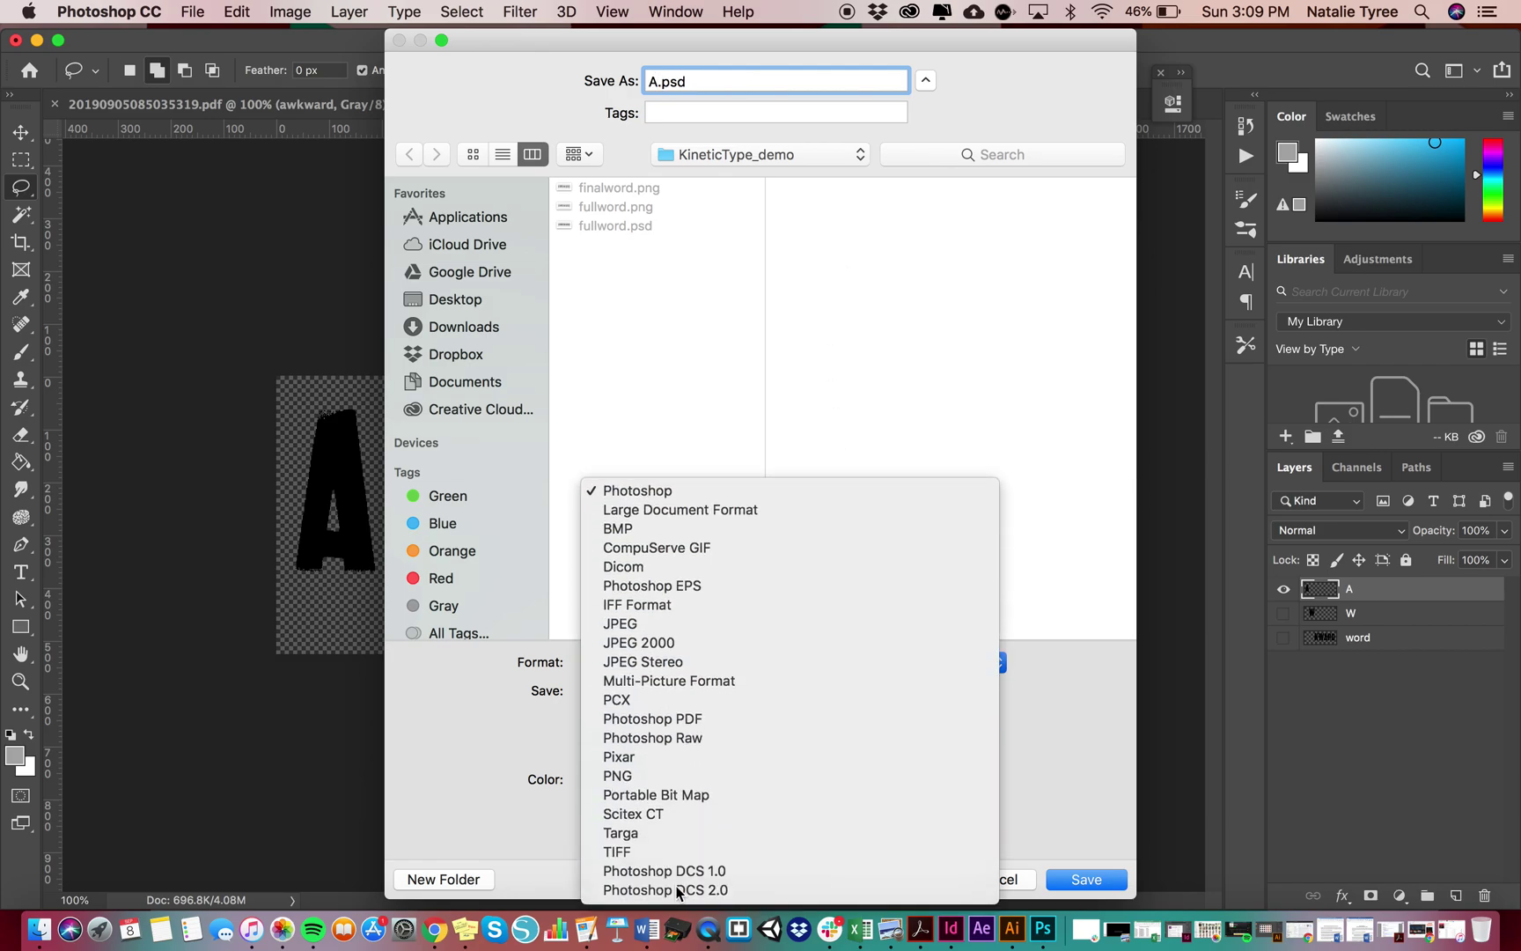
click(682, 776)
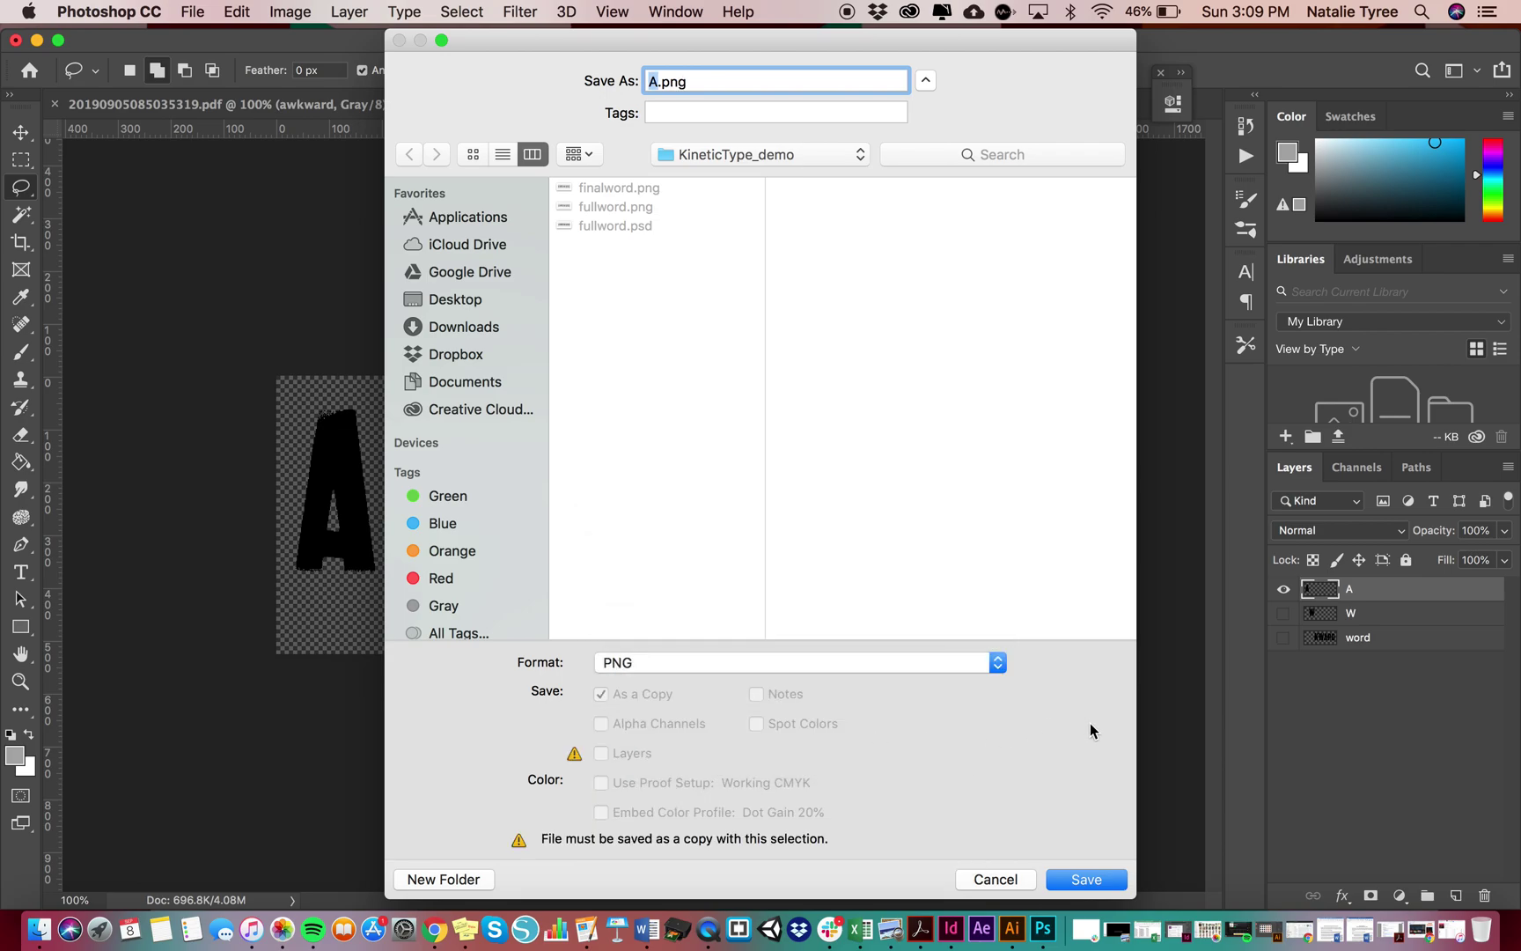
click(1085, 881)
click(898, 390)
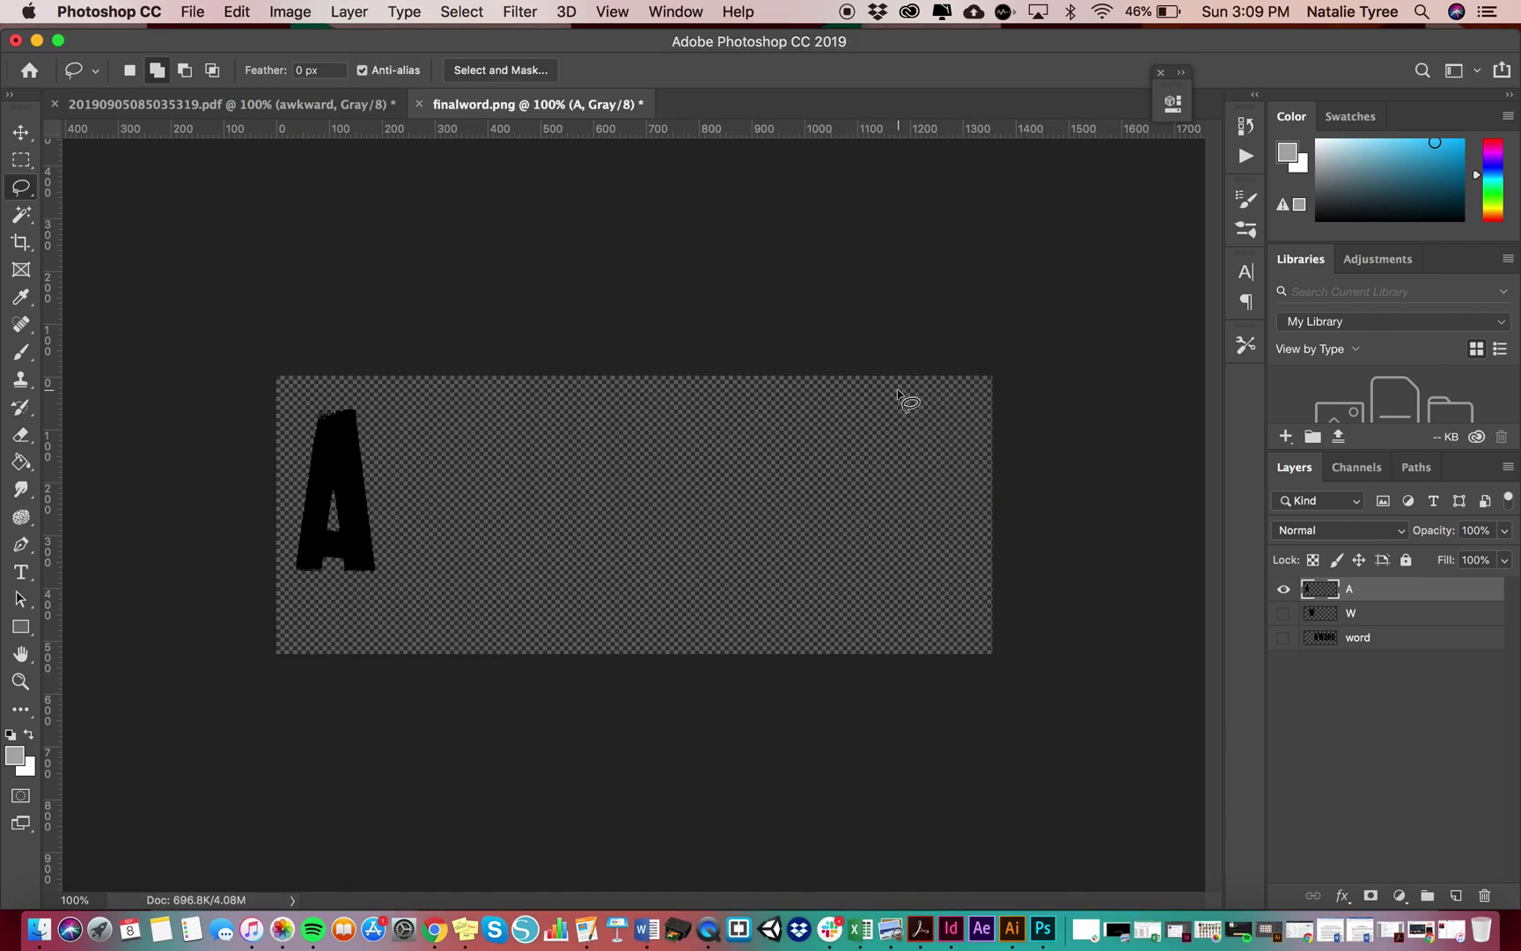
In Finder, go to Desktop > KineticType_demo and Quick Look the exported A.png
click(39, 930)
click(657, 387)
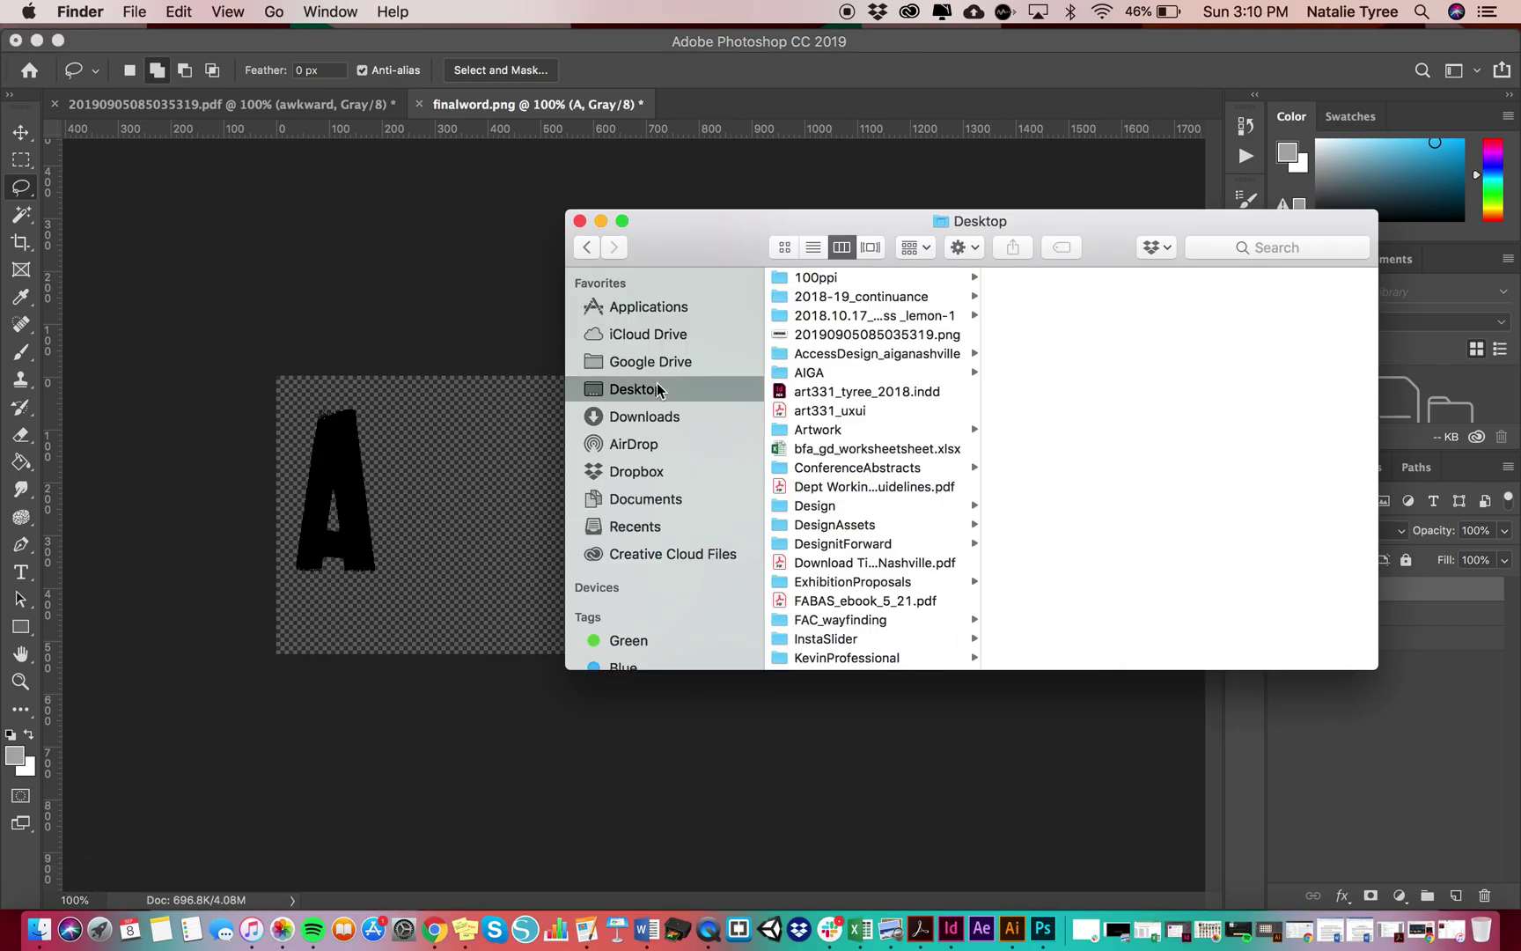
scroll(840, 471, down, 5)
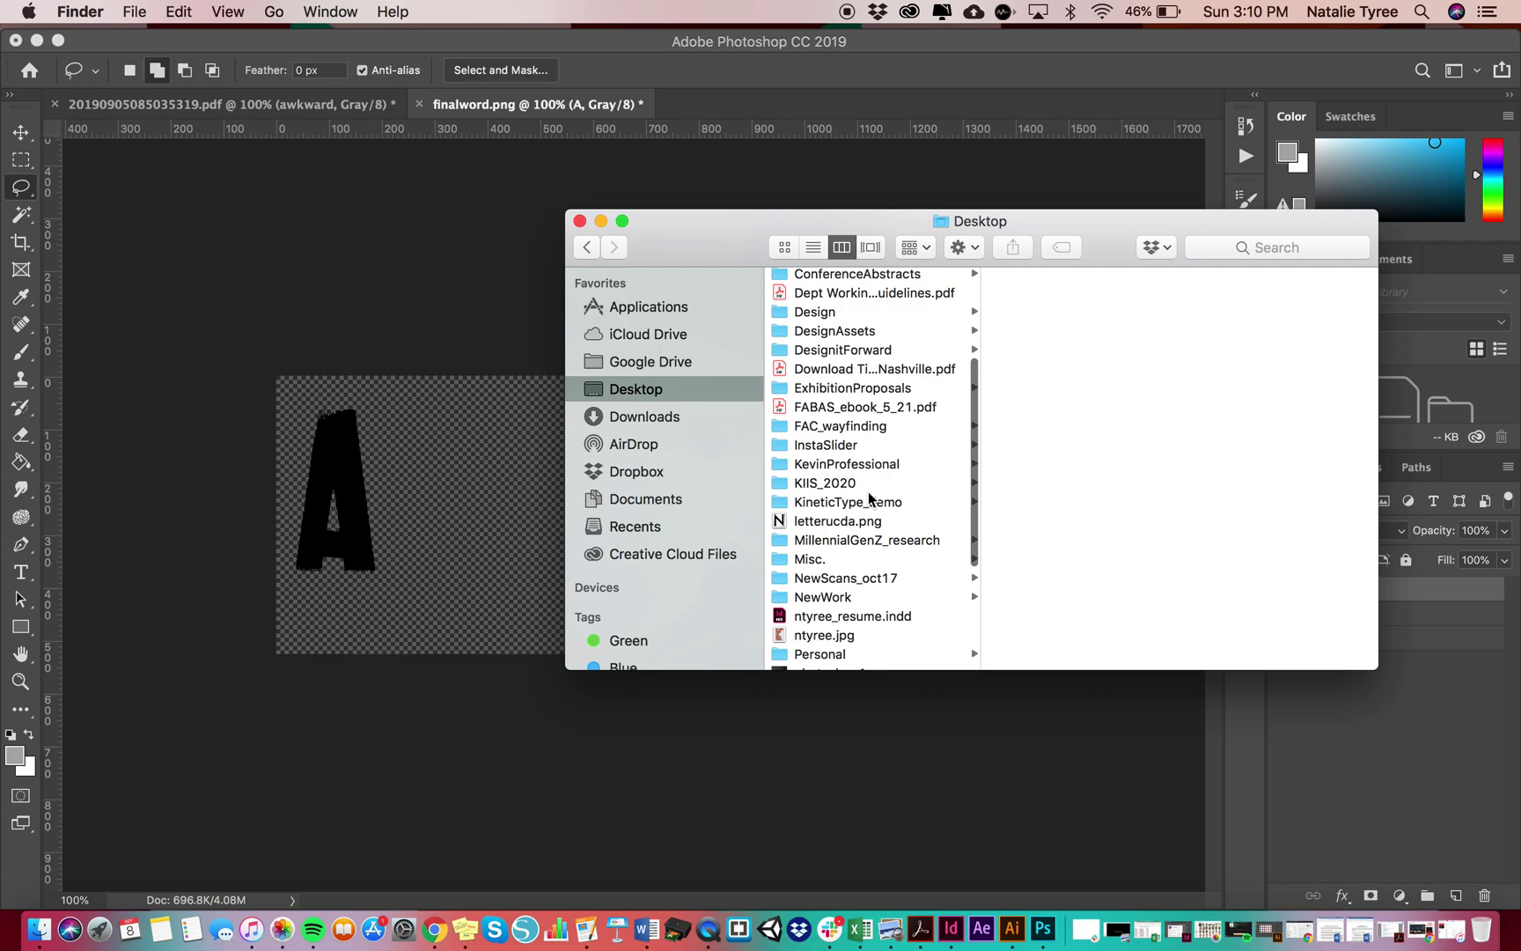
click(861, 501)
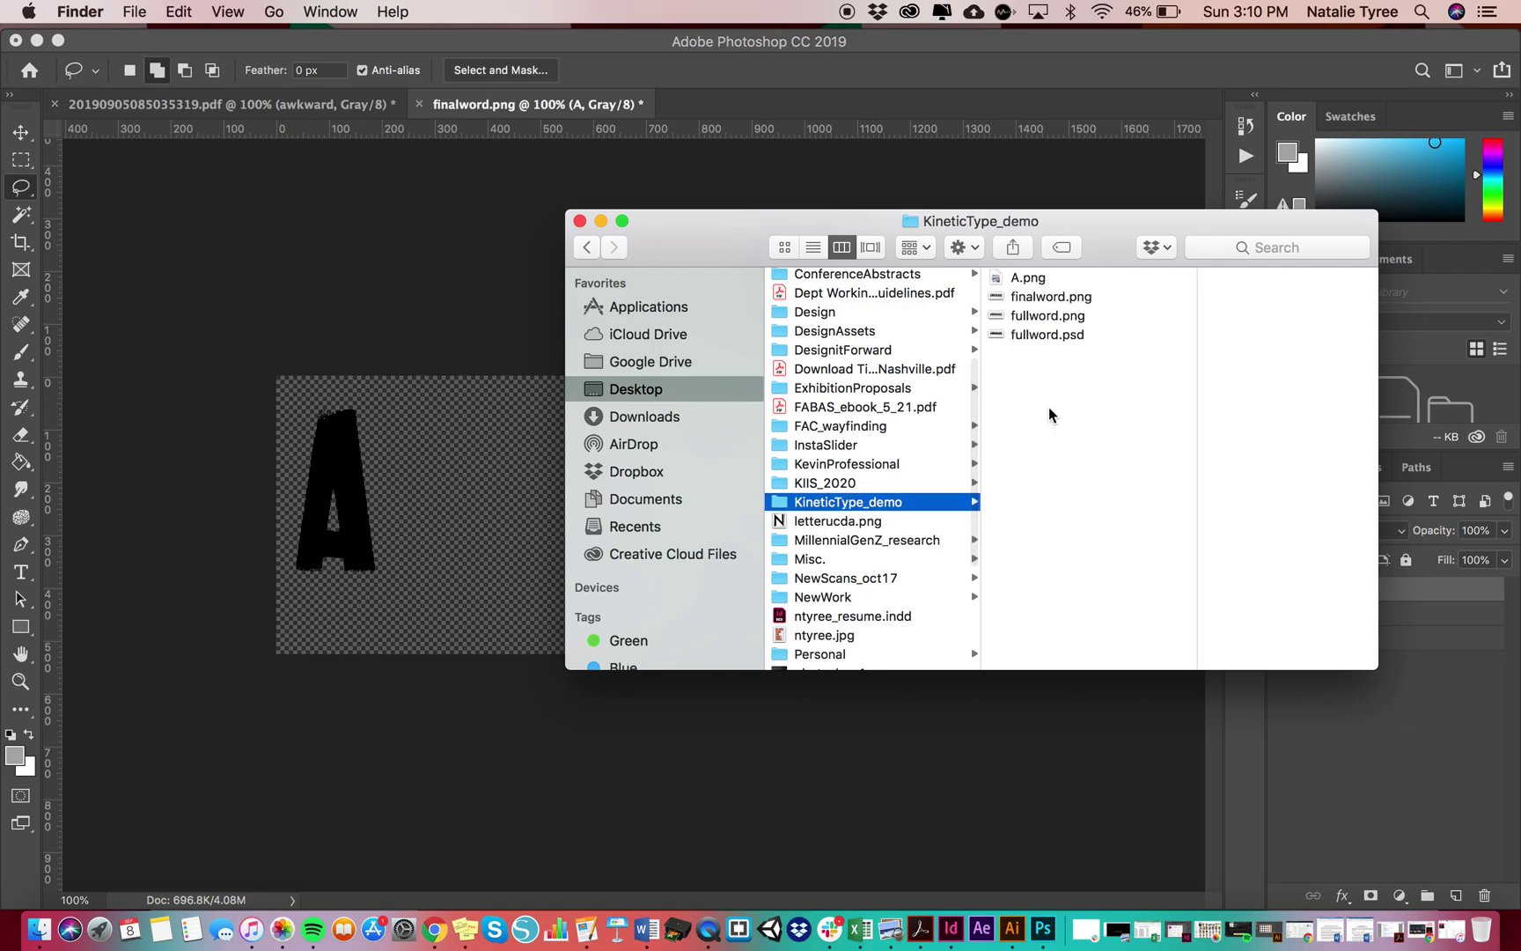
click(1027, 278)
key(space)
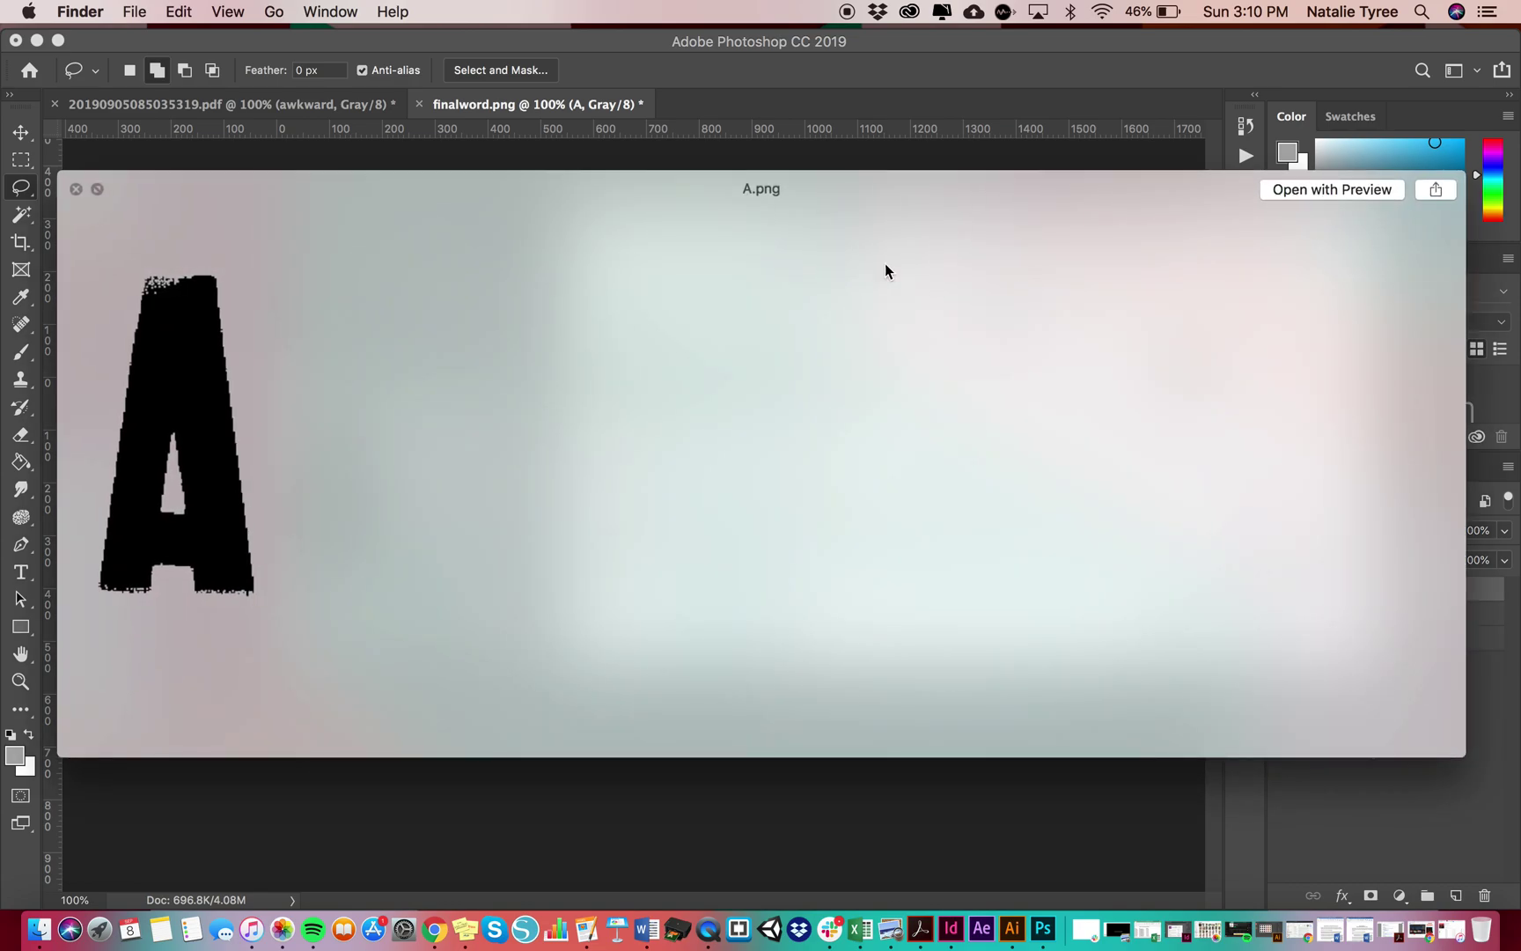
click(76, 188)
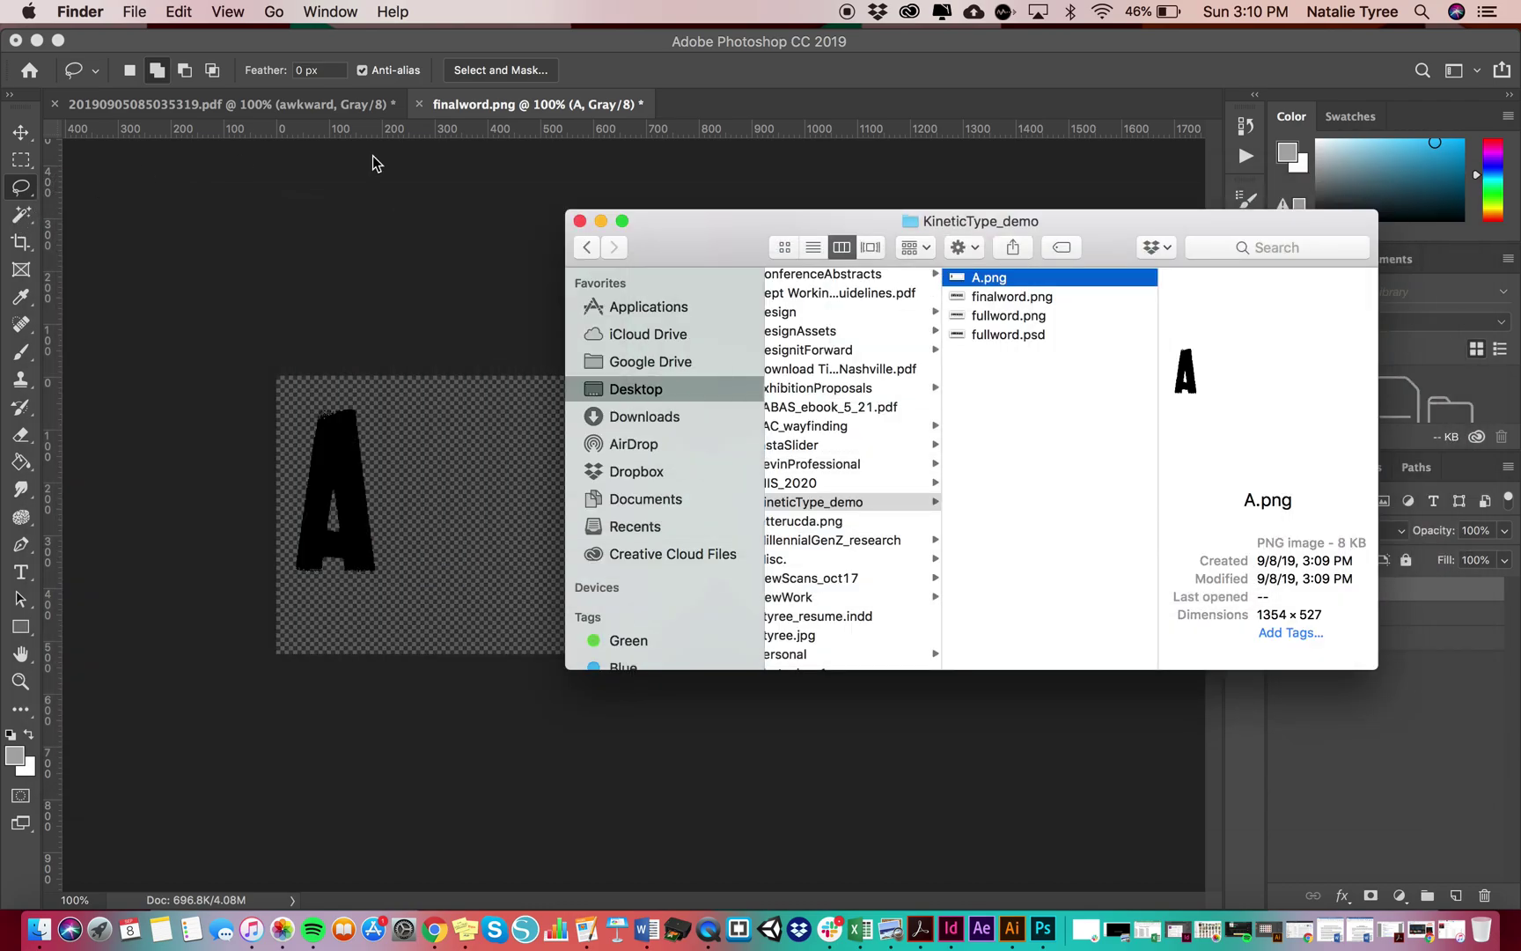
Reselect A.png alone and bring up its context menu of actions
key(super+a)
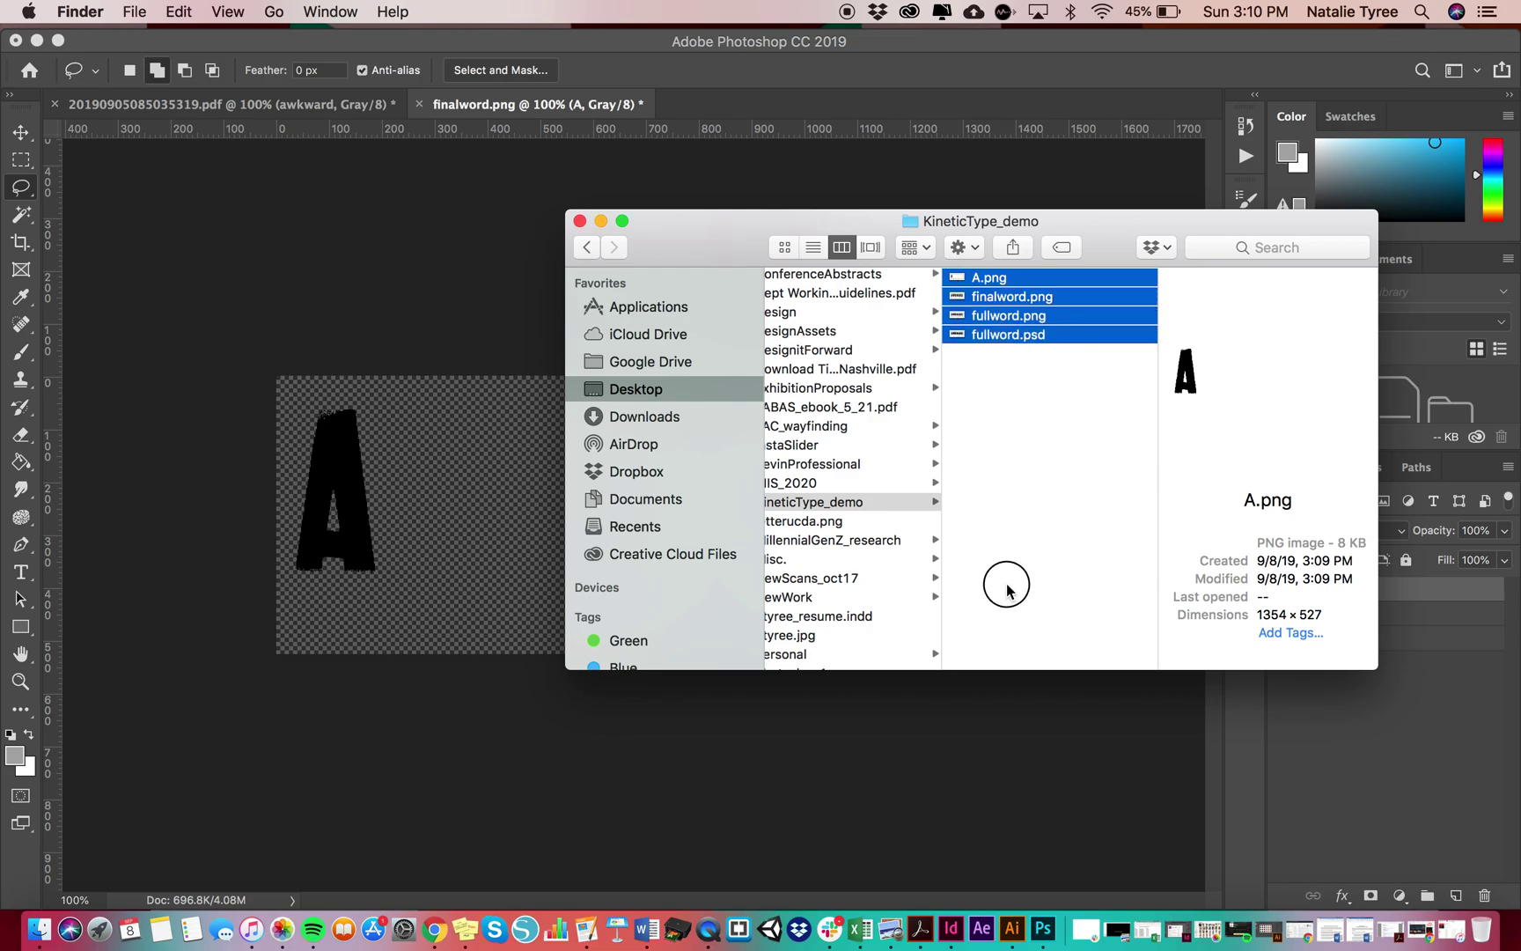
click(1069, 403)
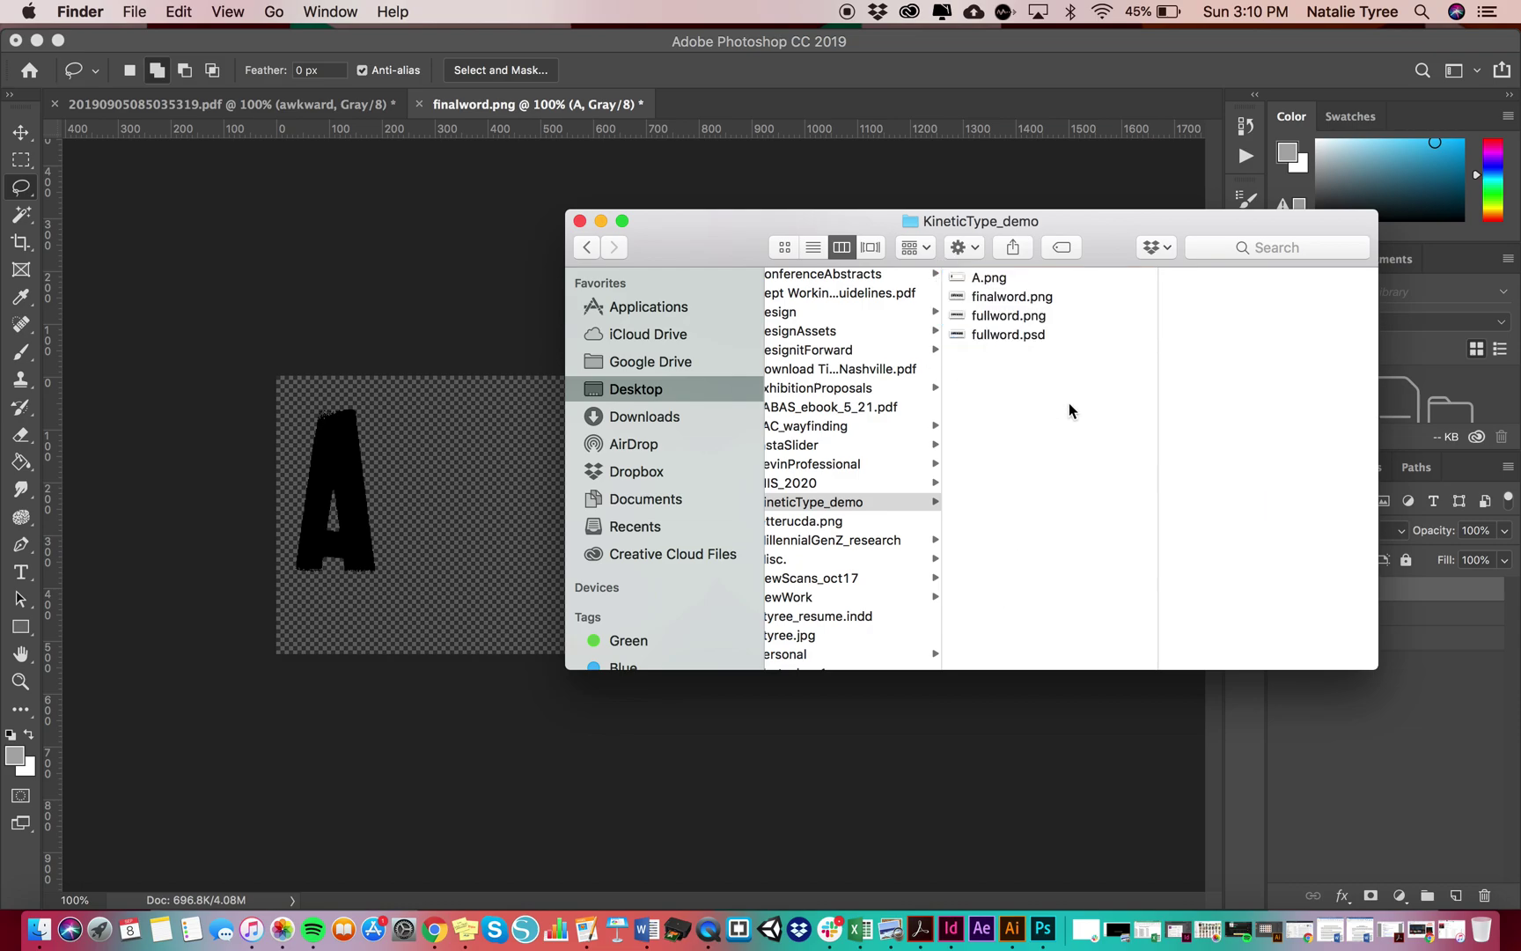
click(1035, 280)
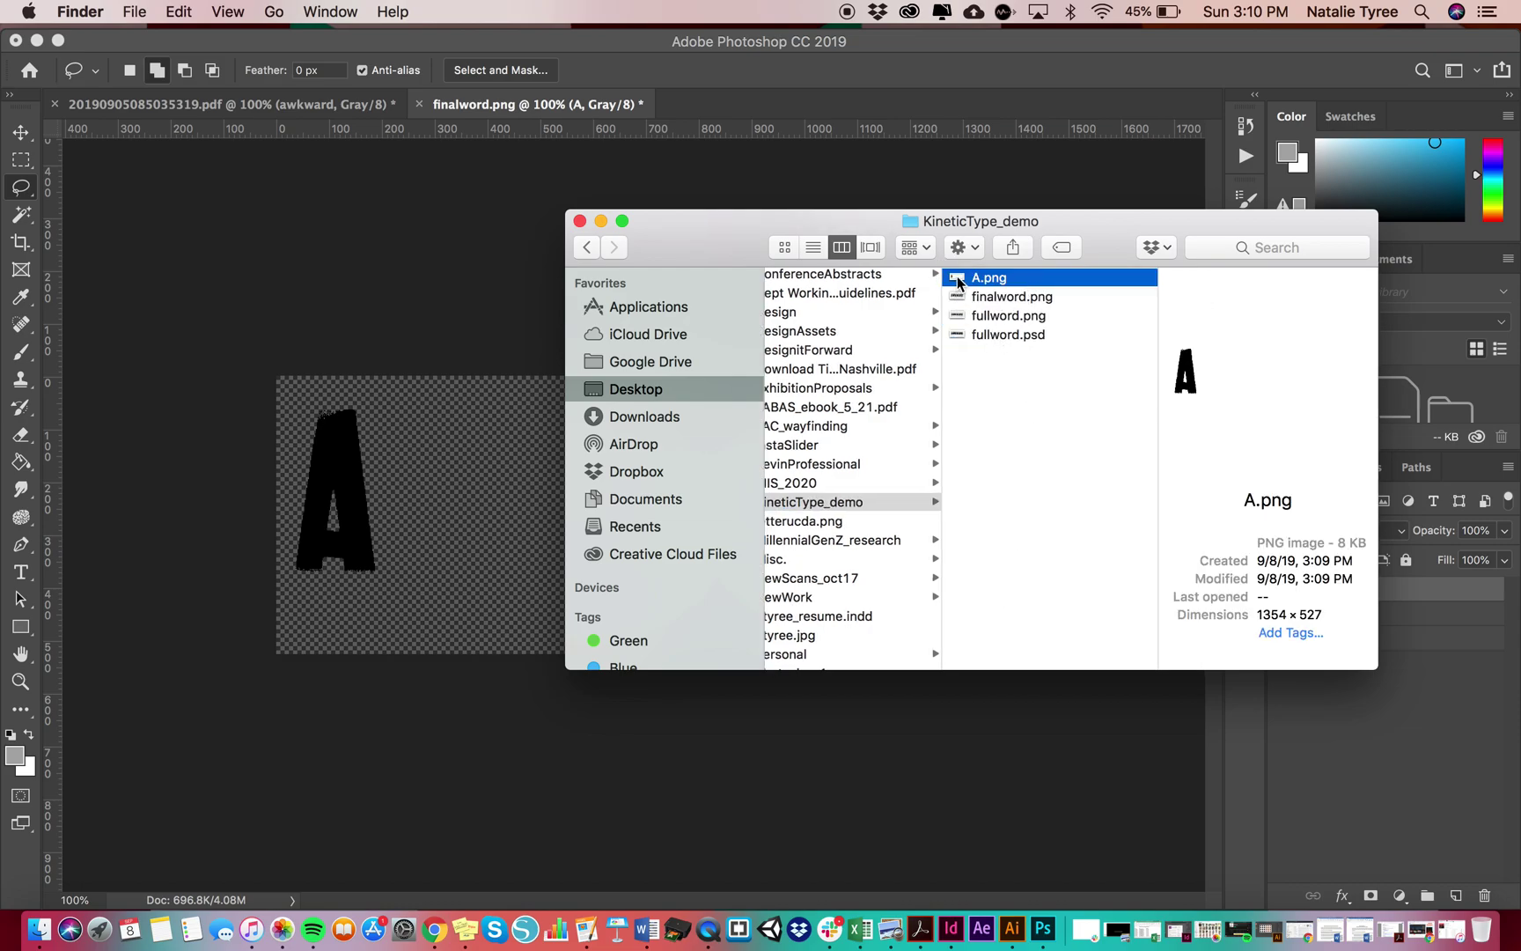
key(super+a)
click(1005, 418)
click(1010, 280)
key(super+a)
click(1030, 380)
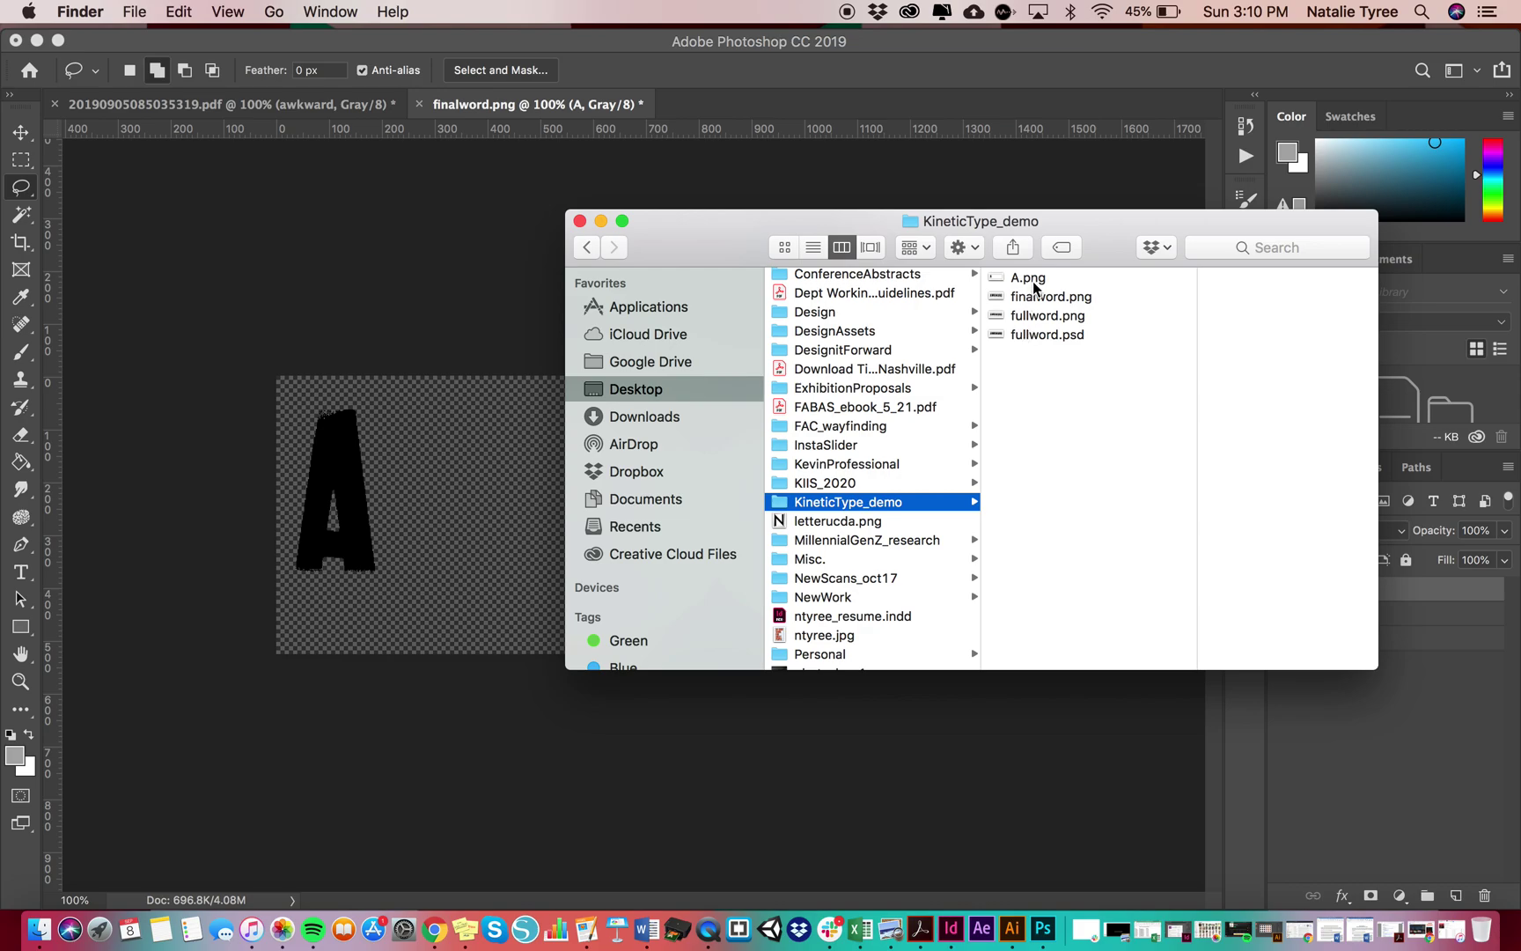
click(1032, 281)
right_click(980, 282)
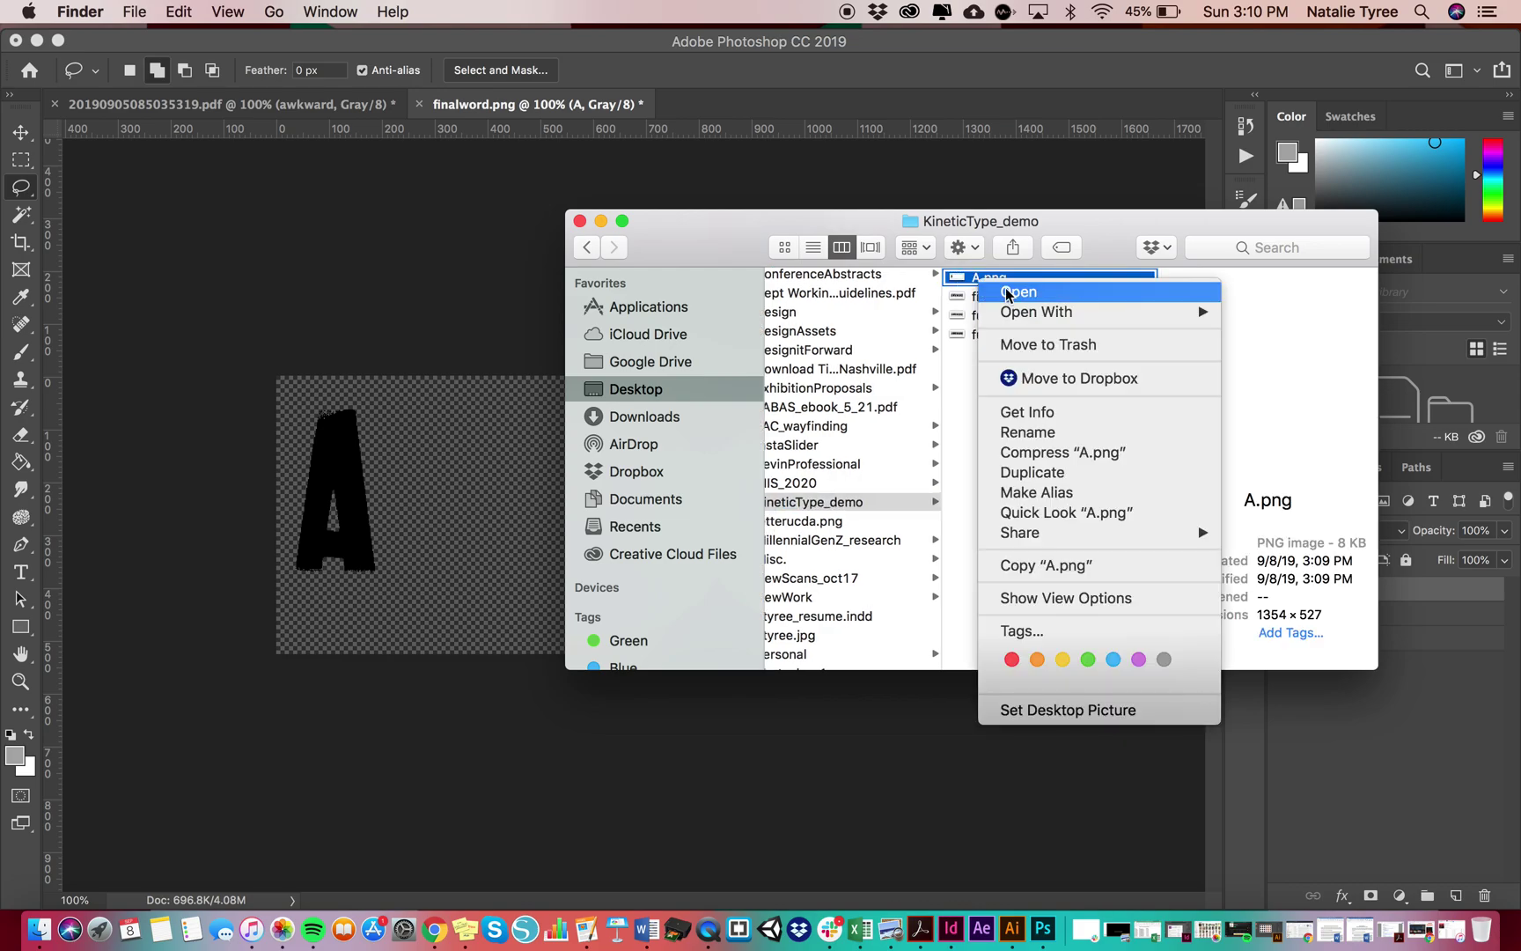
Open A.png in Photoshop and marquee-select a tight rectangle around the letter A
mouse_move(1144, 312)
click(1331, 369)
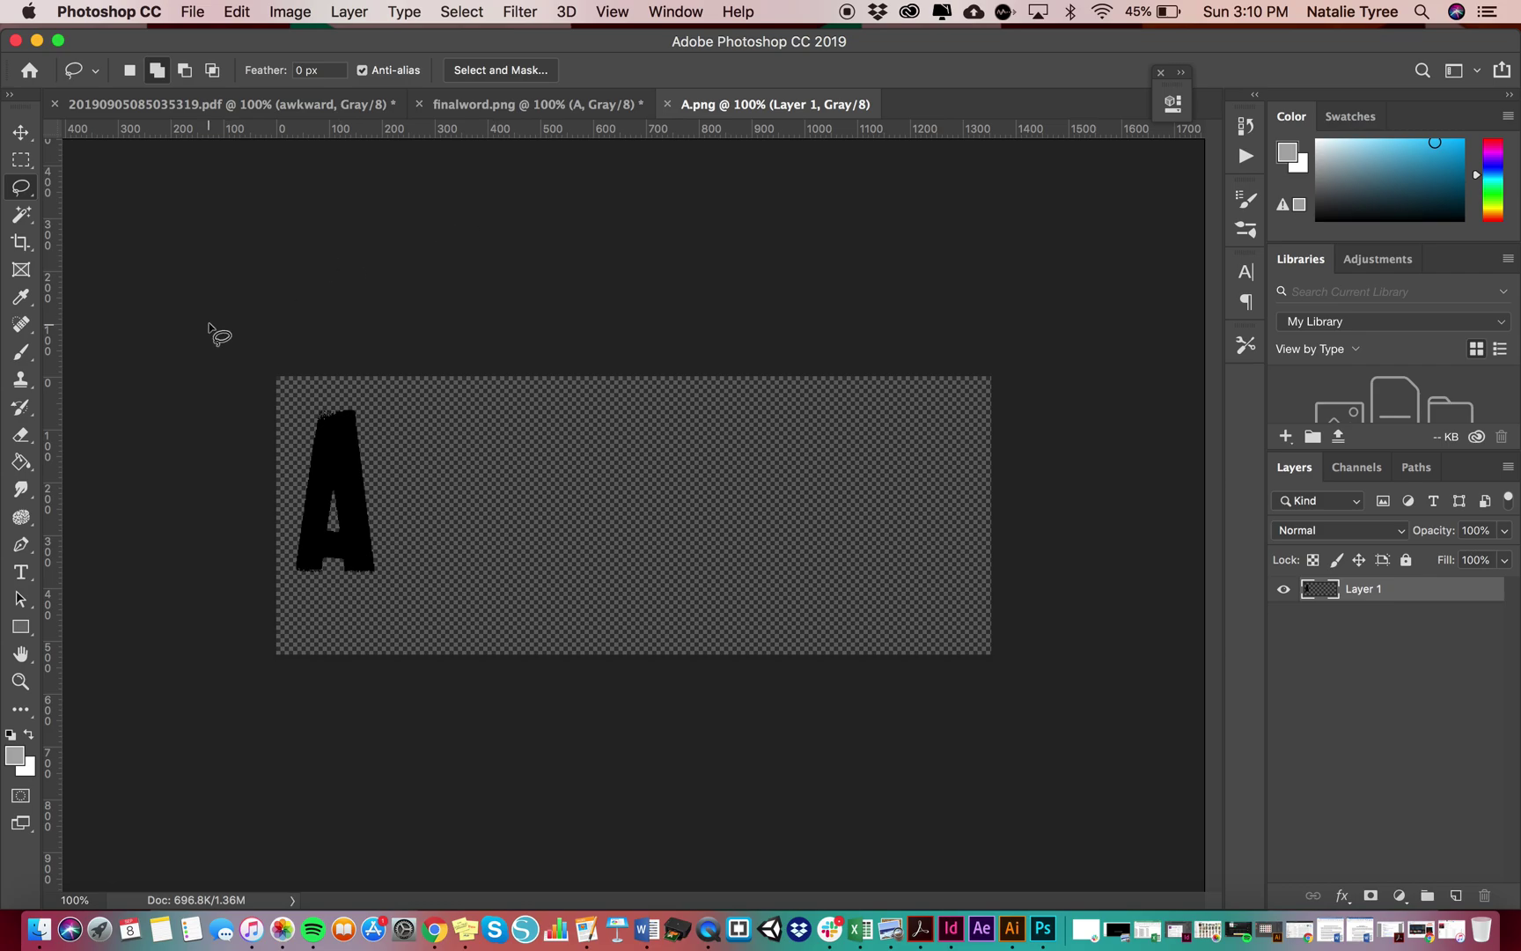
click(23, 158)
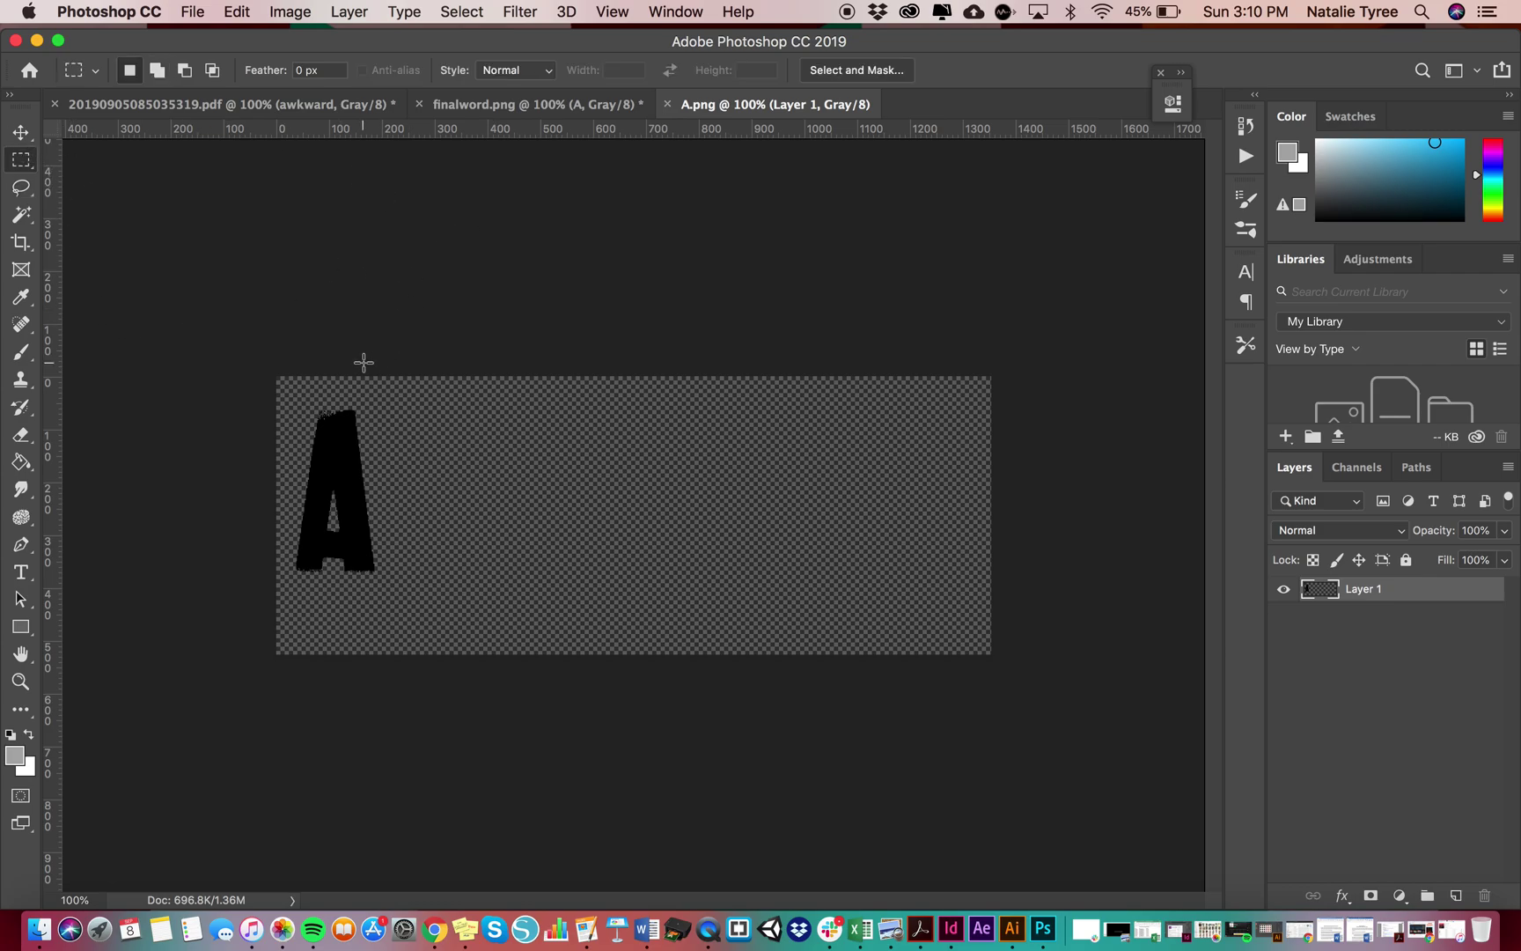
drag(277, 380, 396, 595)
Crop the canvas to the selection with Image > Crop, deselect, and save A.png
click(279, 10)
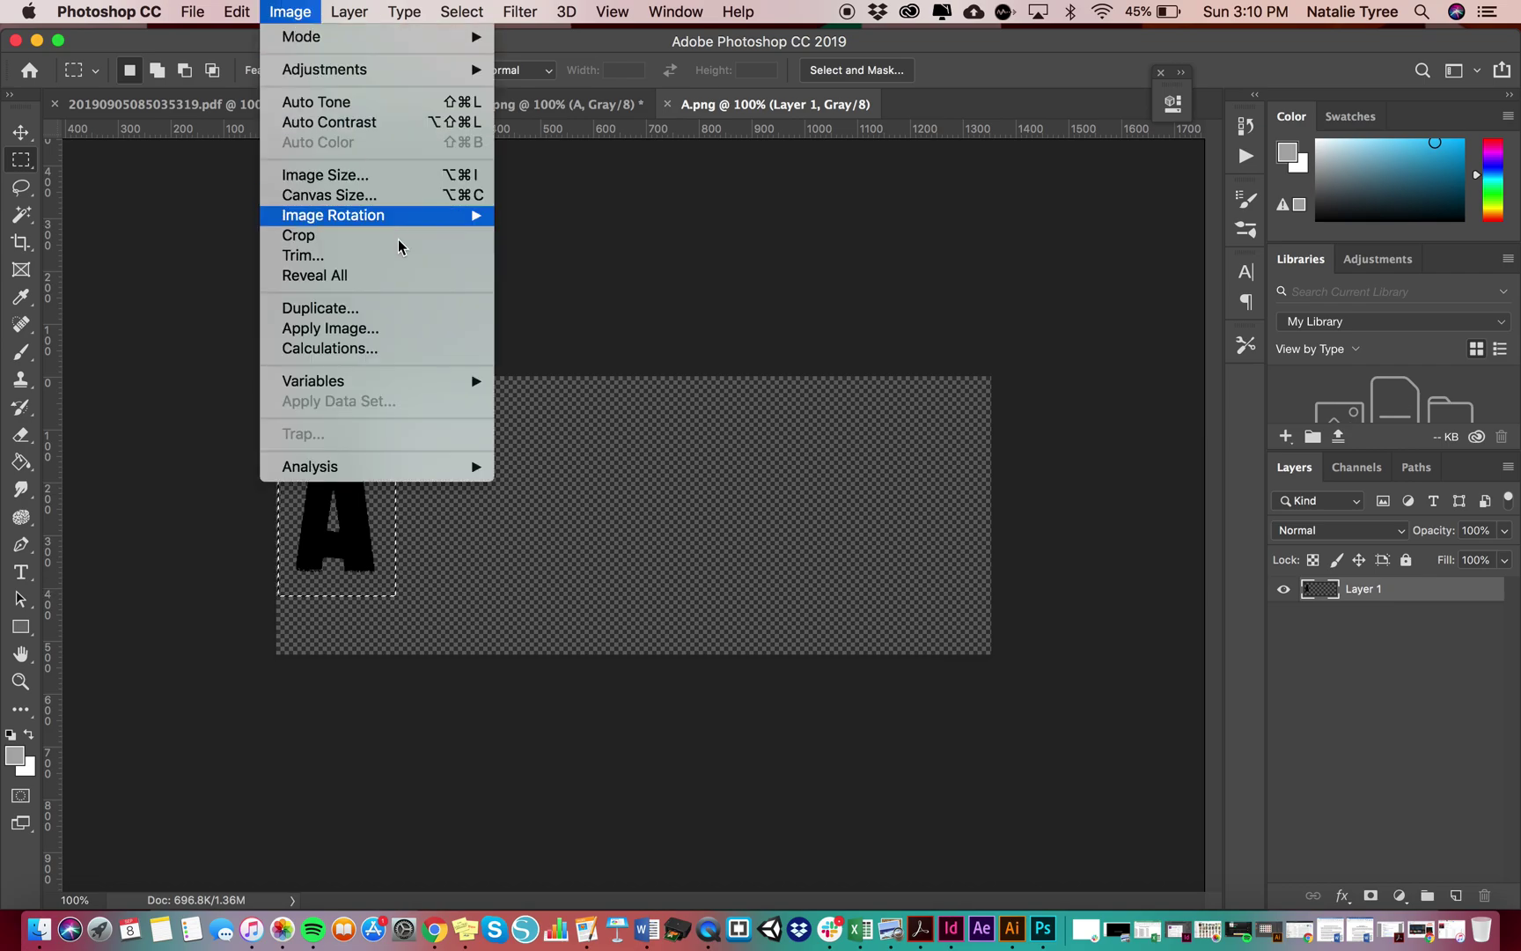
click(401, 238)
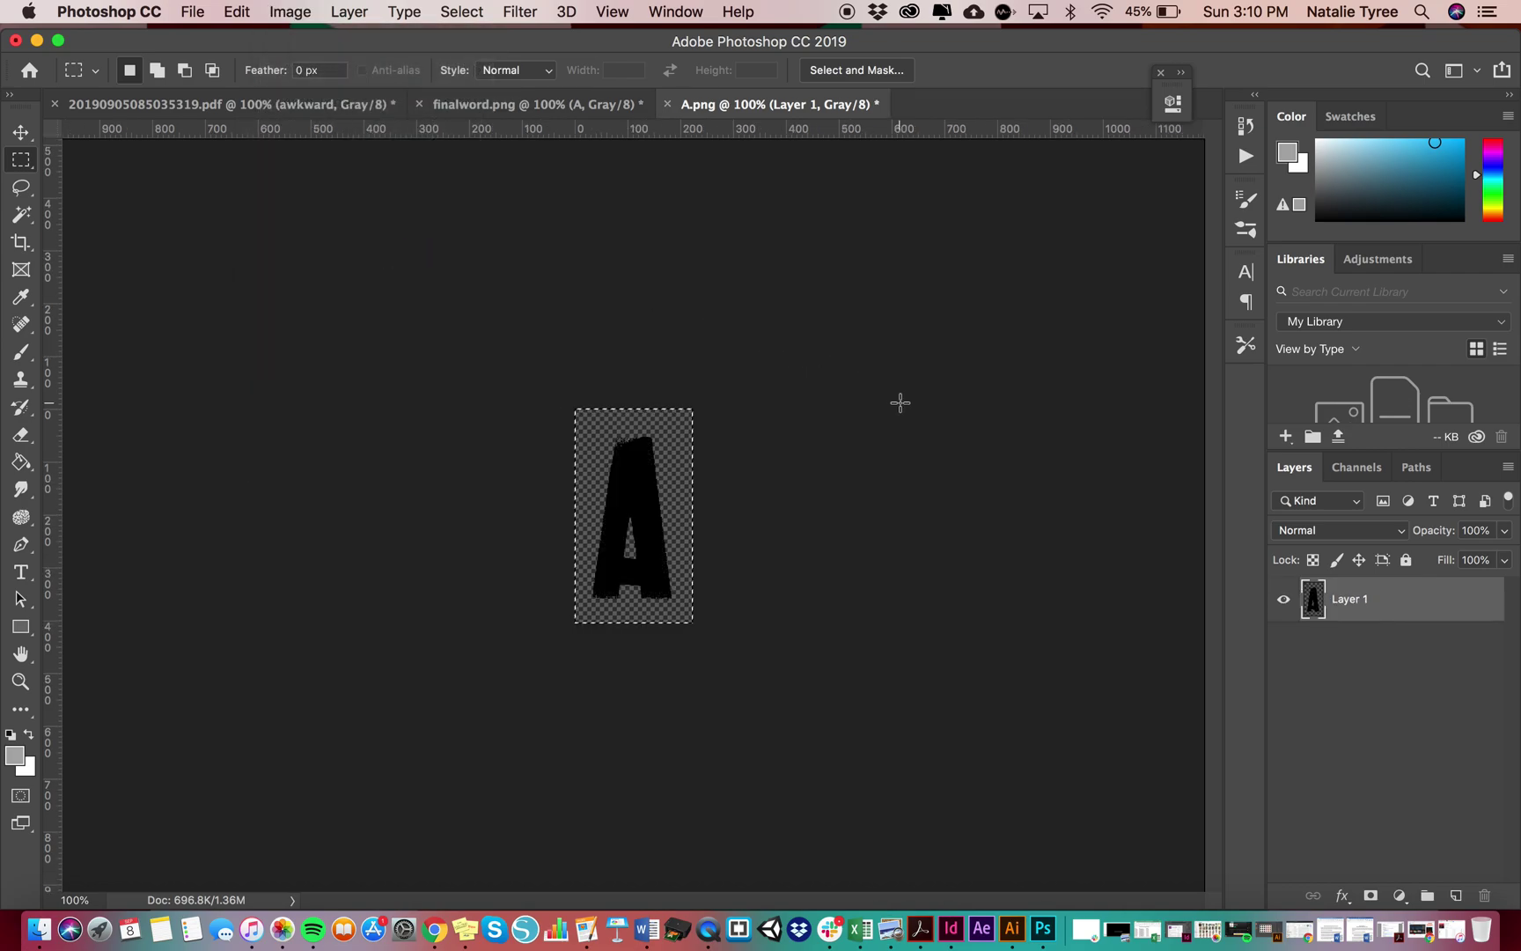
key(super+d)
key(super+s)
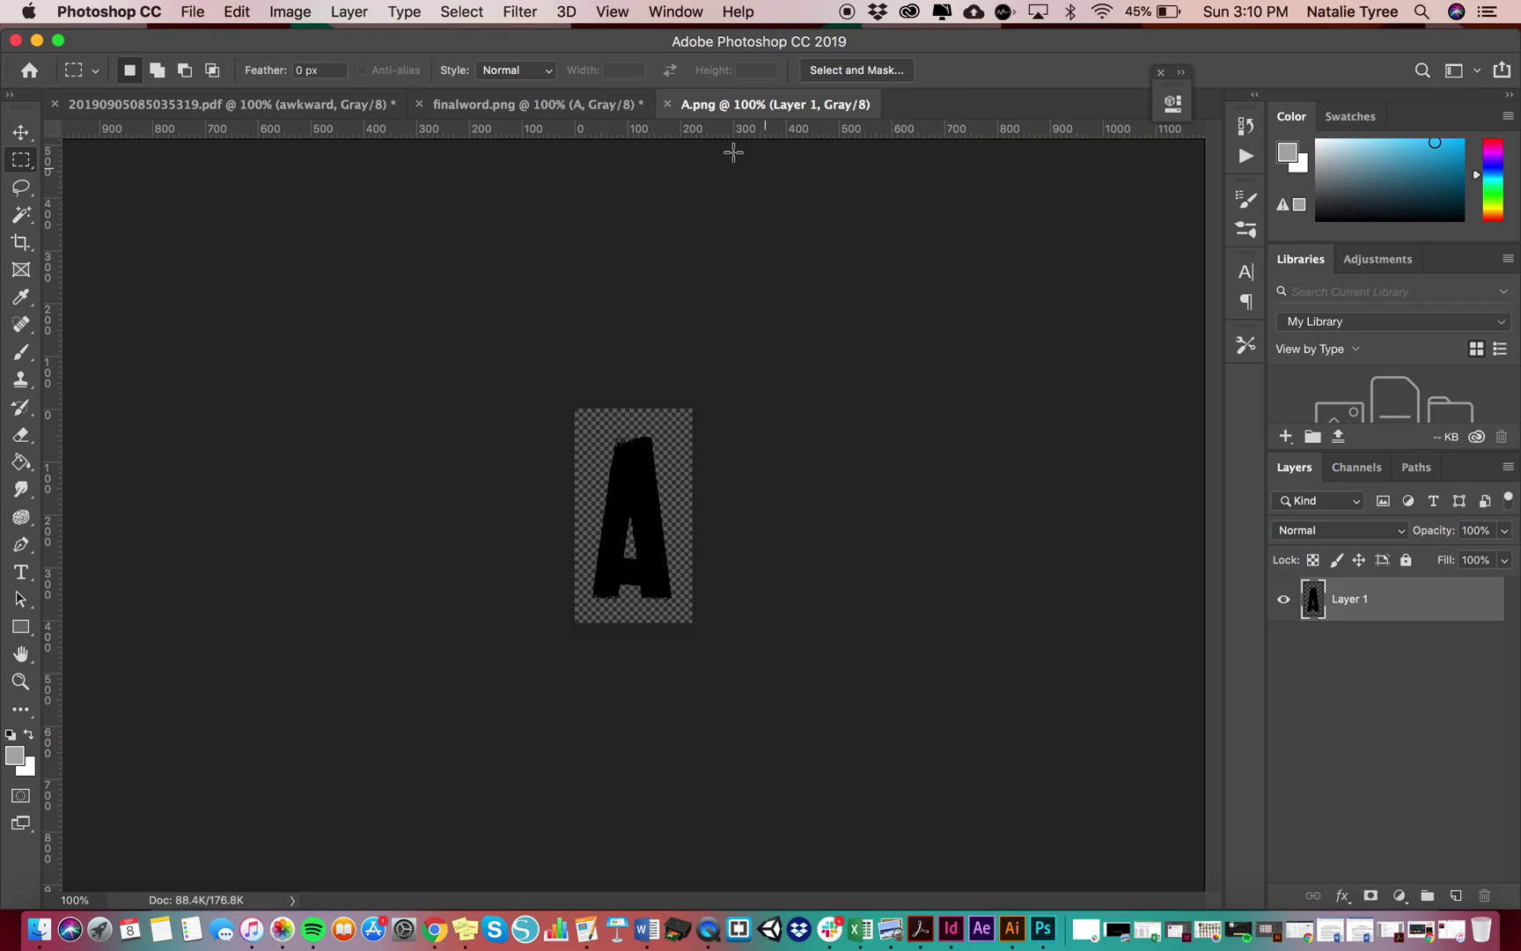
Close A.png, then in finalword.png hide layer A and show the KWARD word layer
click(666, 105)
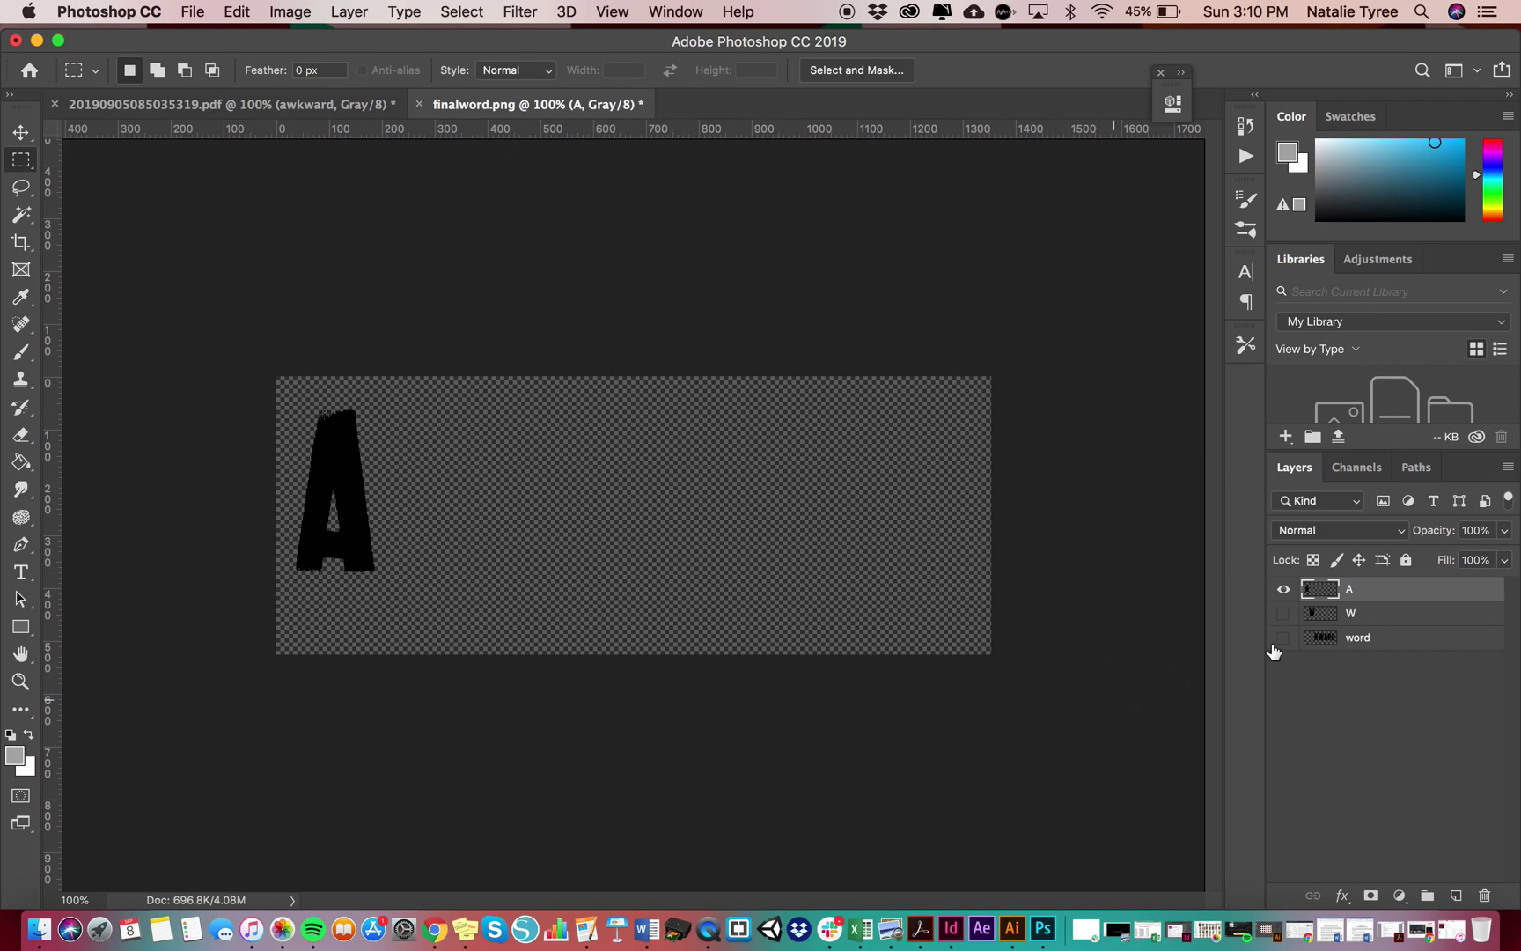
click(1283, 588)
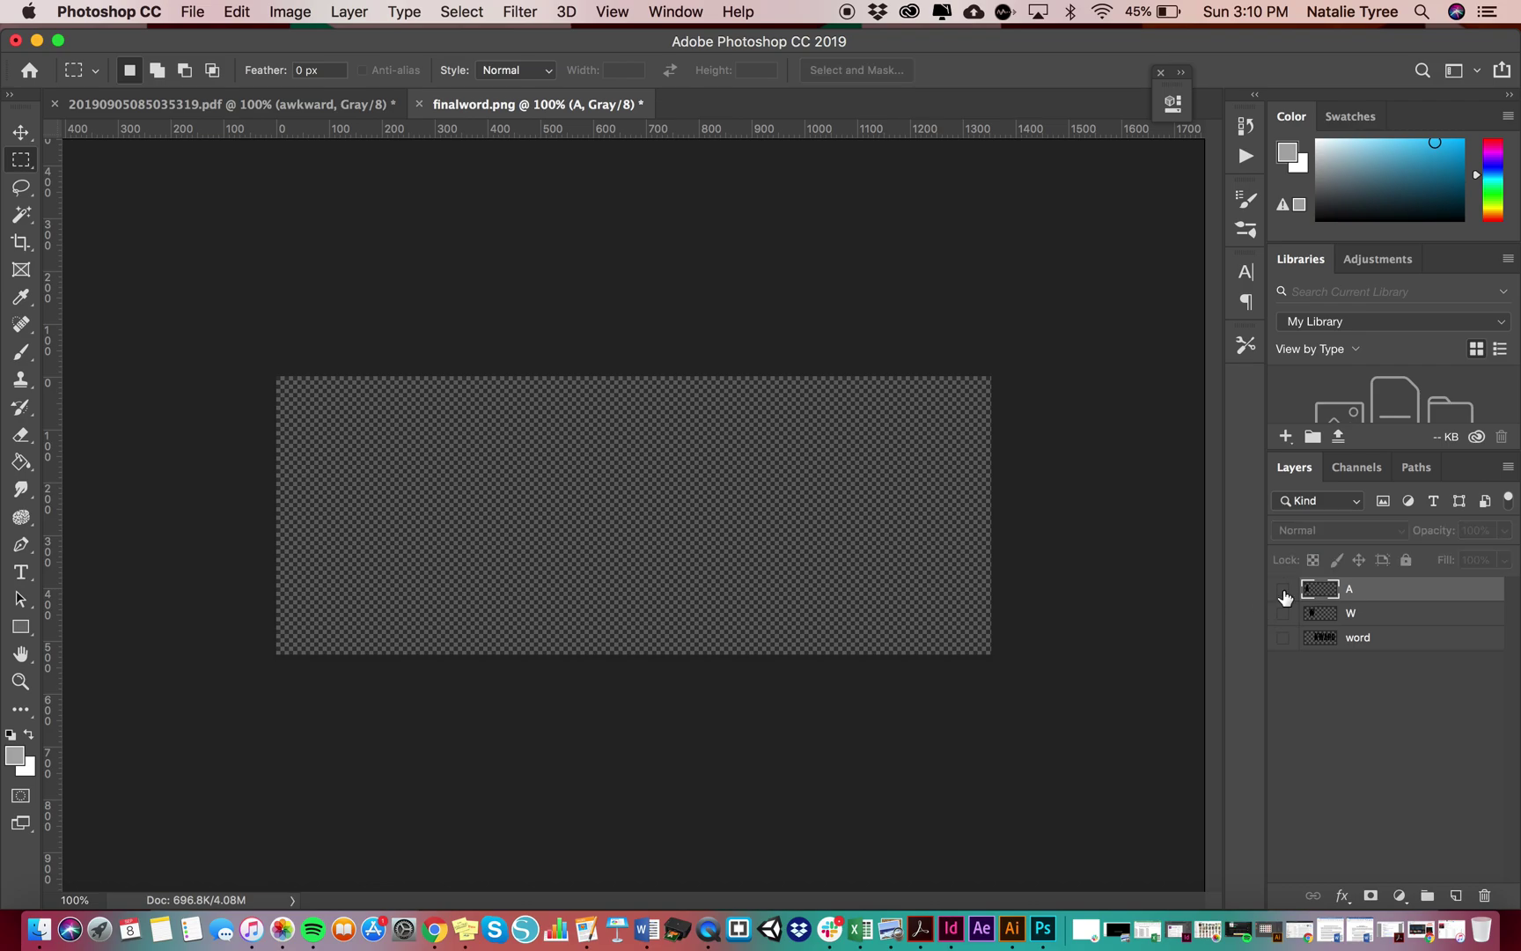
click(1285, 637)
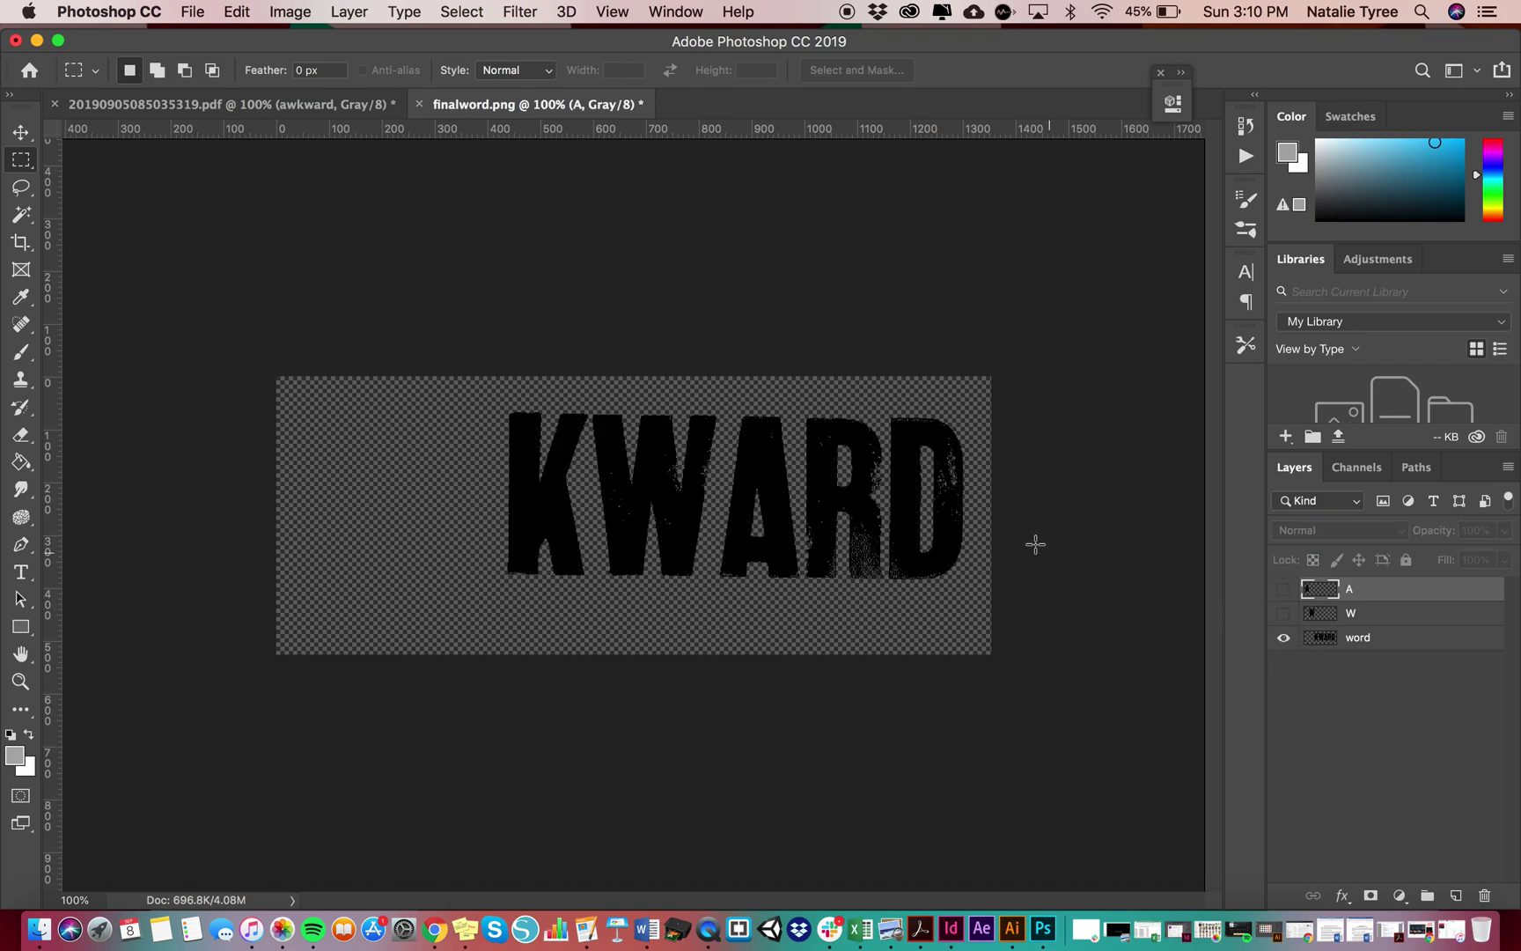